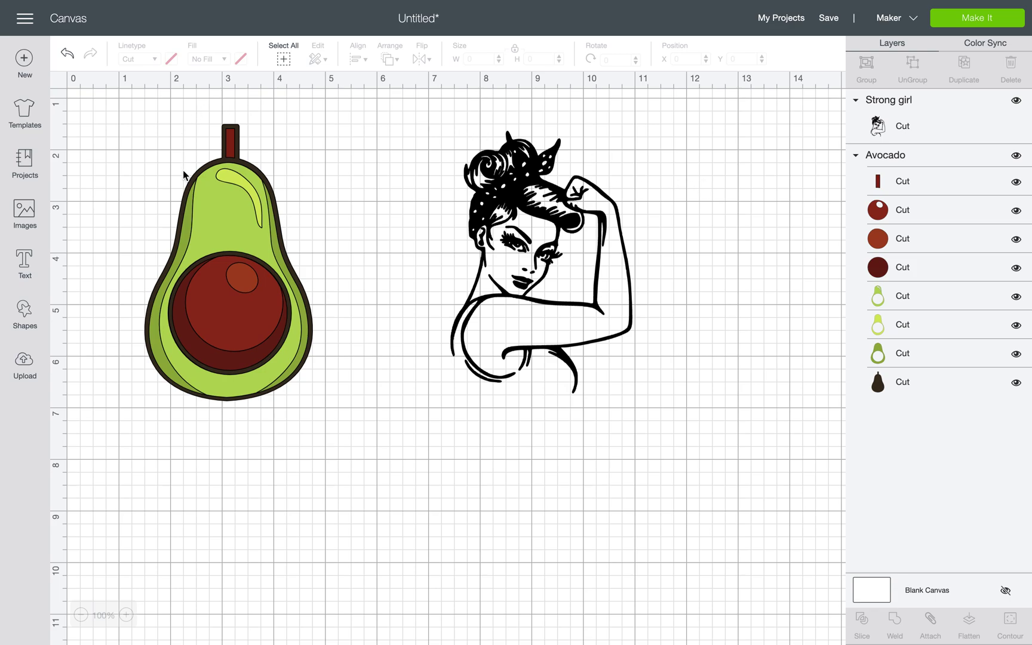
Step: Move the avocado to about X 2.417, Y 1.819 and nudge the Strong girl image slightly down and right
left_click_drag(153, 137, 199, 155)
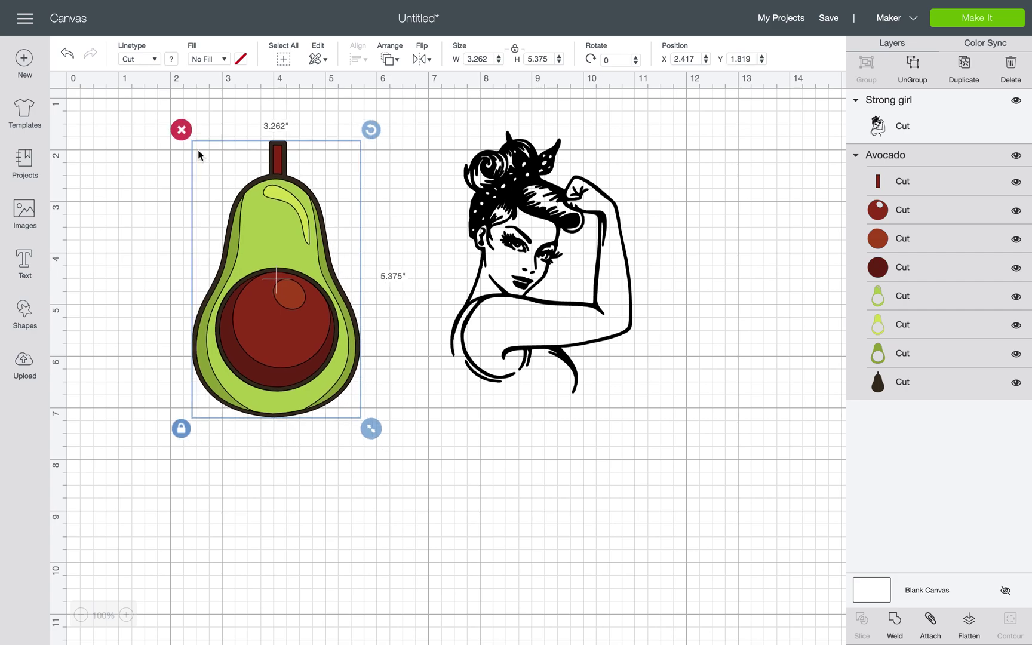
left_click(117, 191)
left_click(506, 239)
left_click_drag(505, 239, 509, 241)
left_click(696, 267)
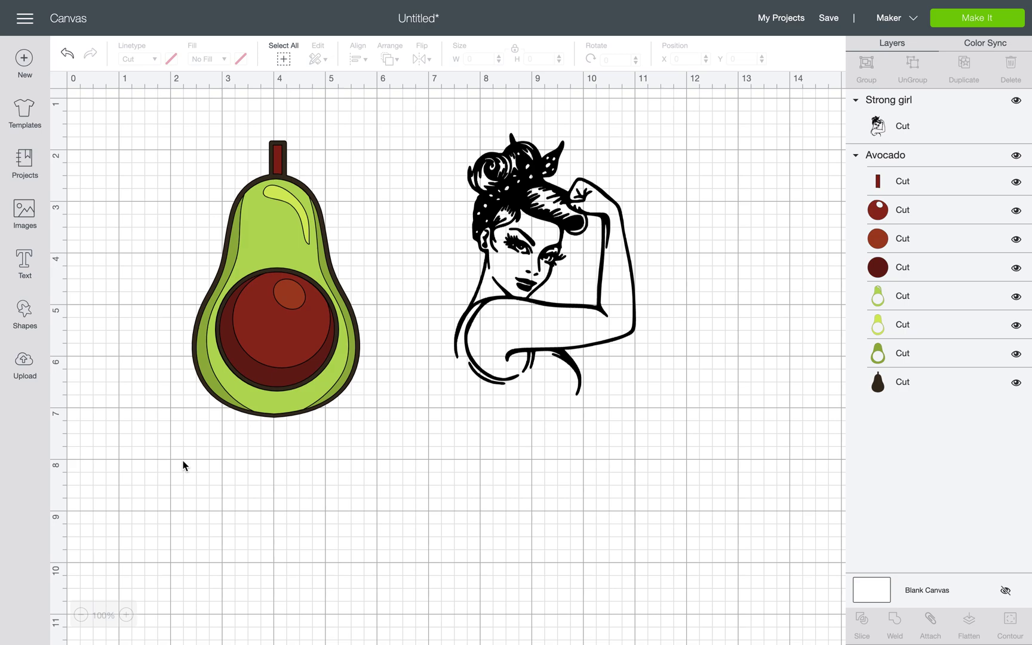
Step: Enlarge the Strong girl image to about 3.748 × 5.421 inches
left_click(579, 282)
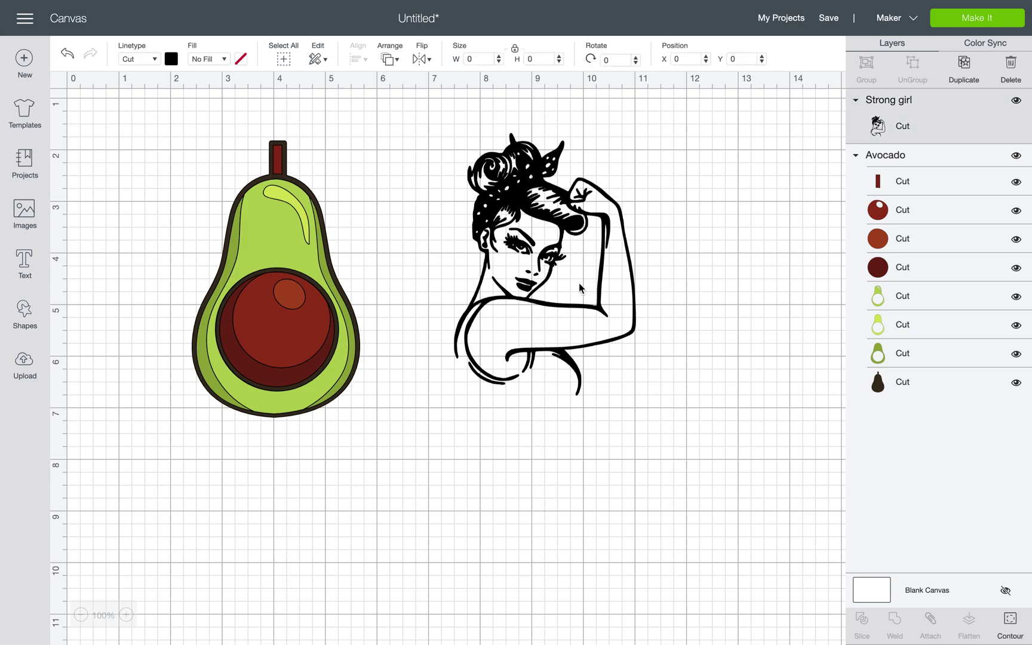
left_click_drag(639, 405, 671, 433)
left_click(688, 323)
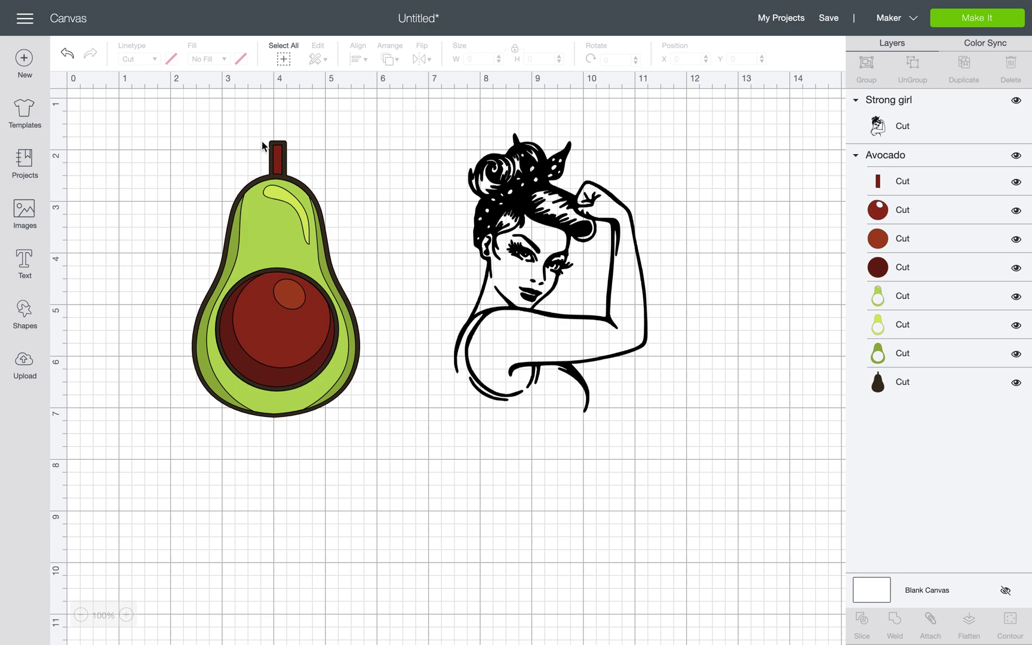
Step: Shift the avocado and the Strong girl image slightly down, and enlarge the girl to about 4.209 × 6.087 inches
left_click_drag(261, 195, 258, 206)
left_click(411, 178)
left_click_drag(516, 197, 523, 210)
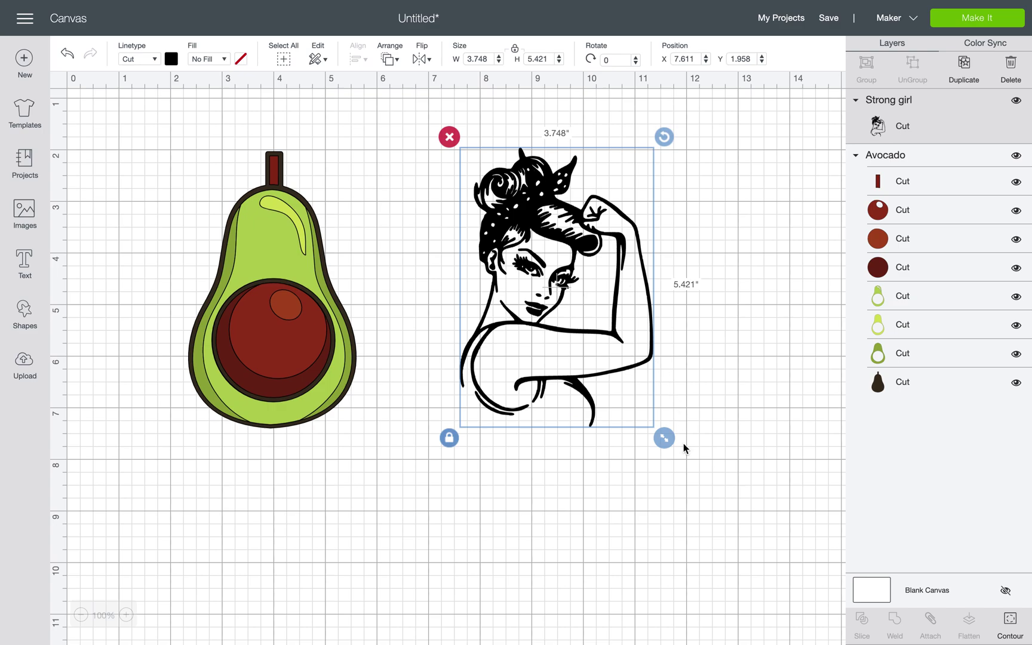
left_click_drag(664, 438, 688, 472)
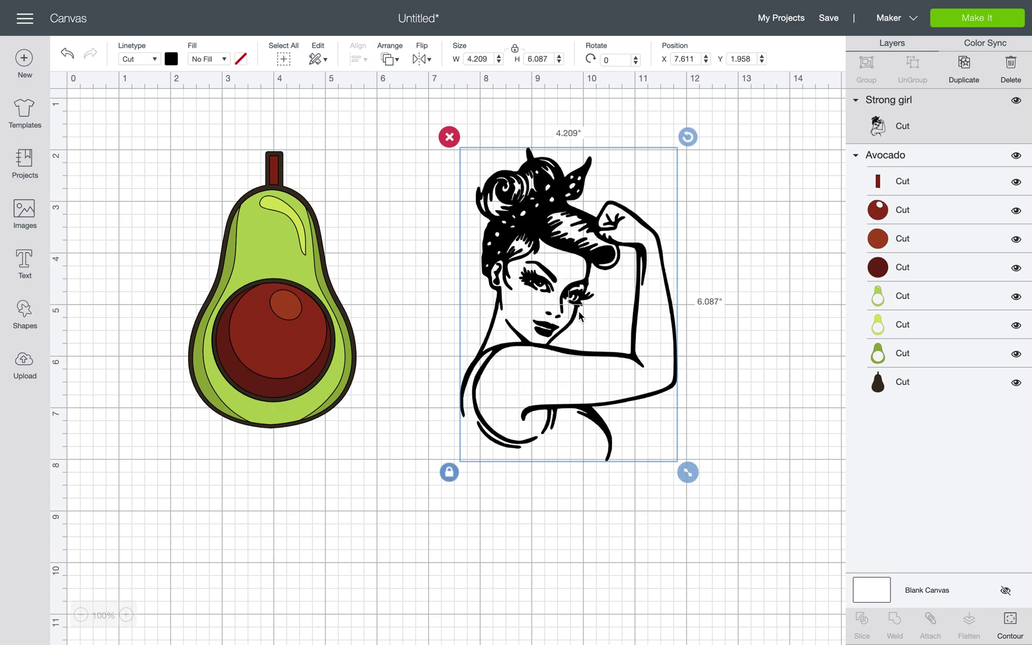
Step: Enlarge the avocado to about 3.396 × 5.597 inches
left_click(358, 289)
left_click_drag(328, 141, 255, 405)
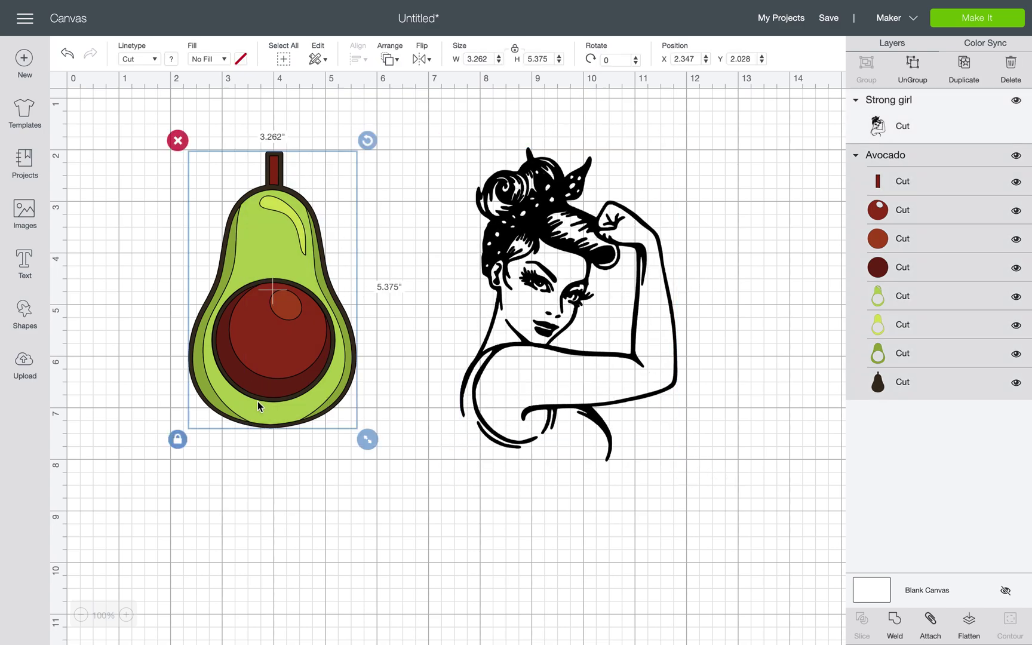
left_click_drag(366, 440, 387, 457)
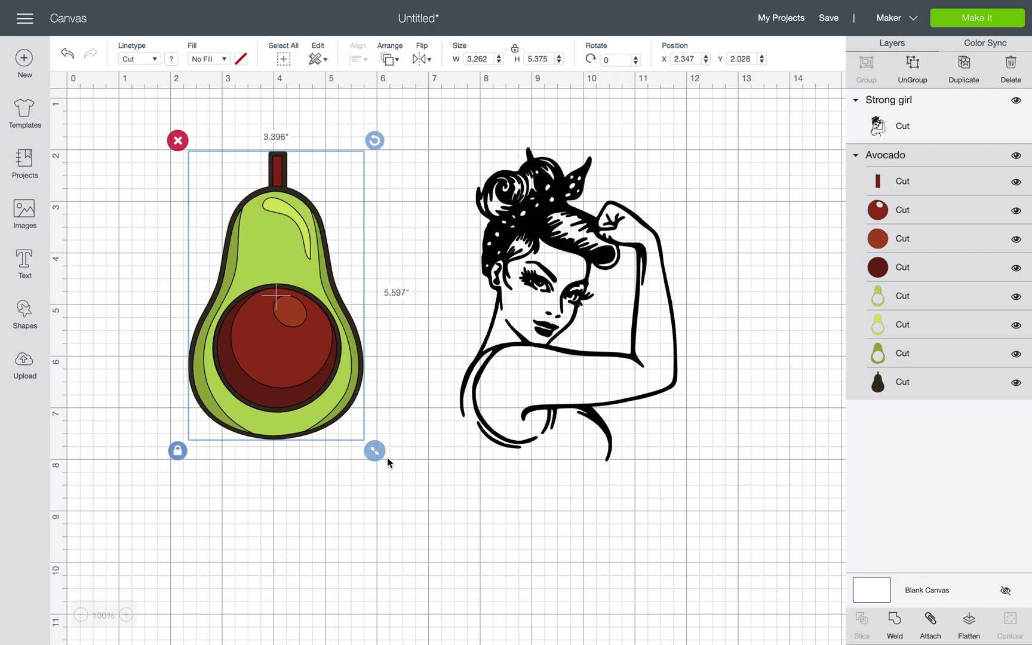
left_click(417, 459)
left_click(291, 348)
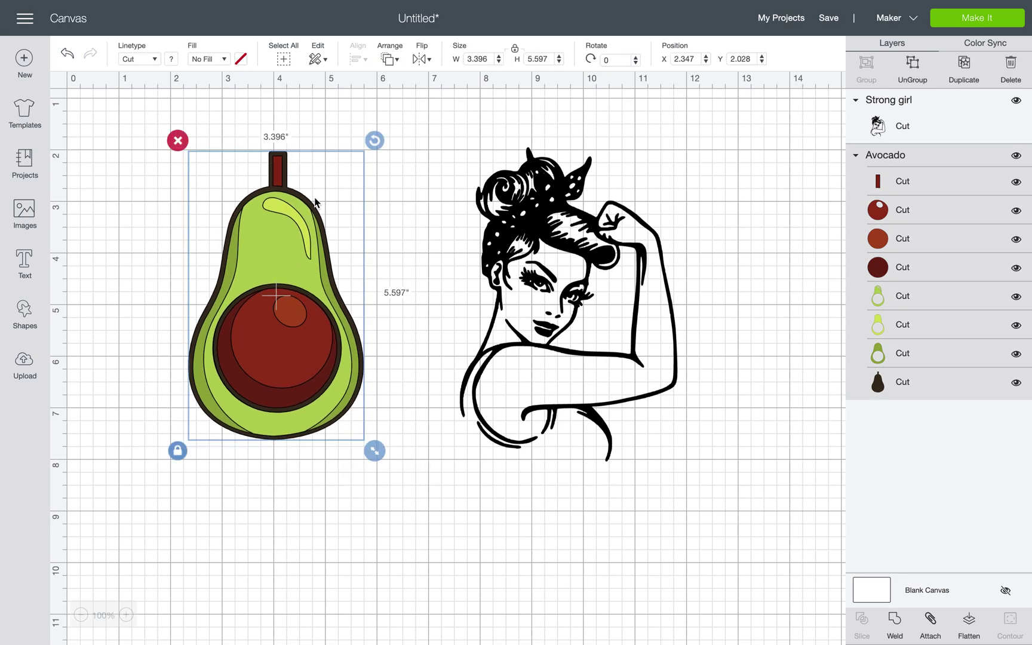
left_click(153, 204)
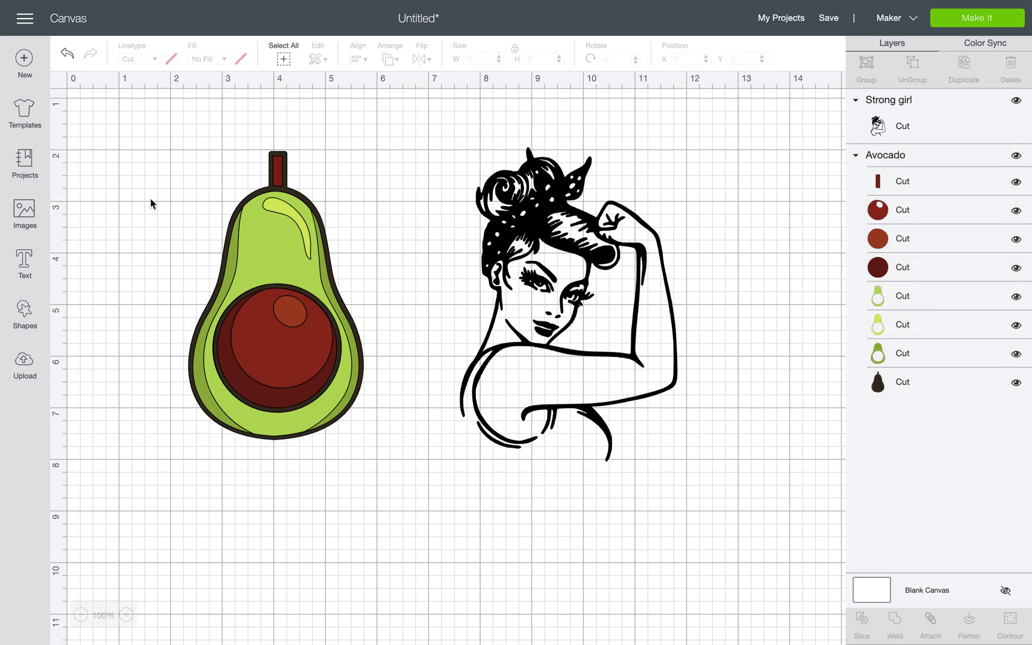
left_click(261, 272)
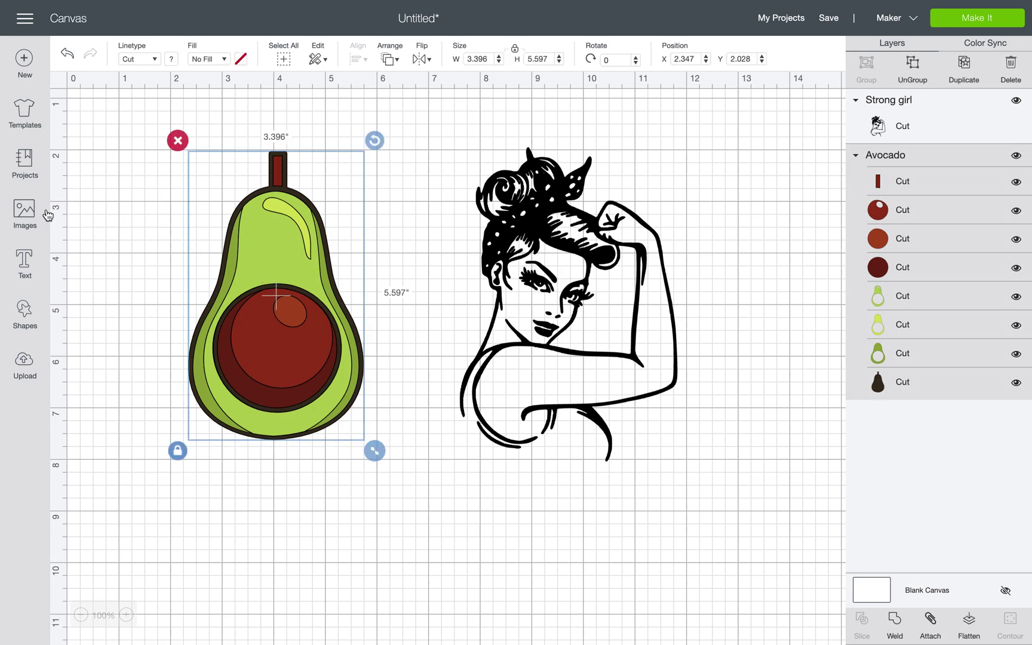
Step: Insert the full-color taco image from the Holidays image category and delete the avocado from the canvas
left_click(24, 214)
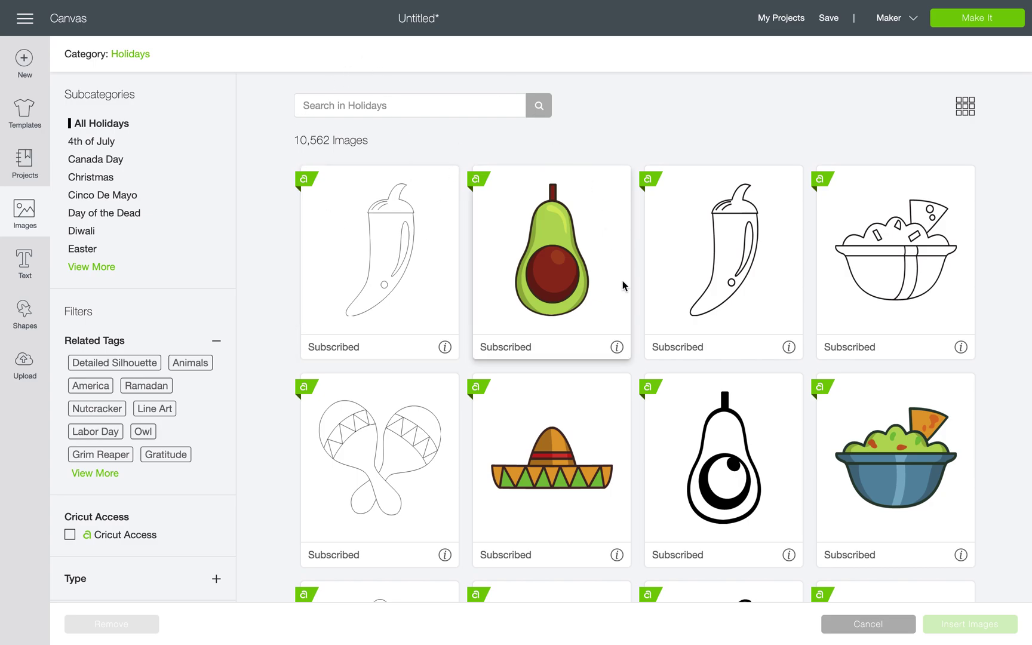
scroll(623, 285, "down", 10)
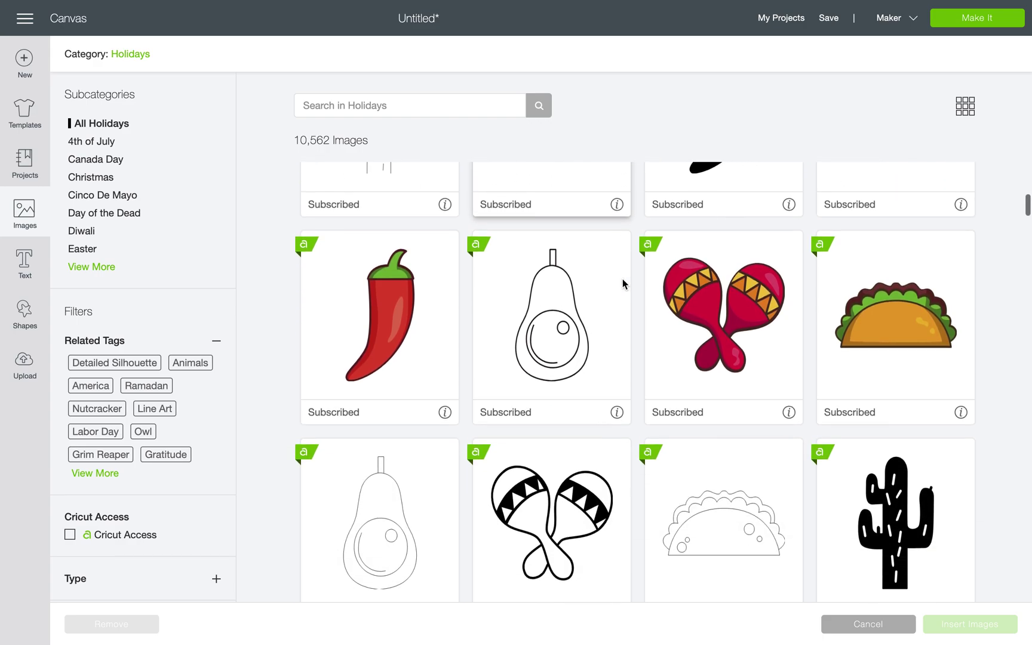
left_click(930, 278)
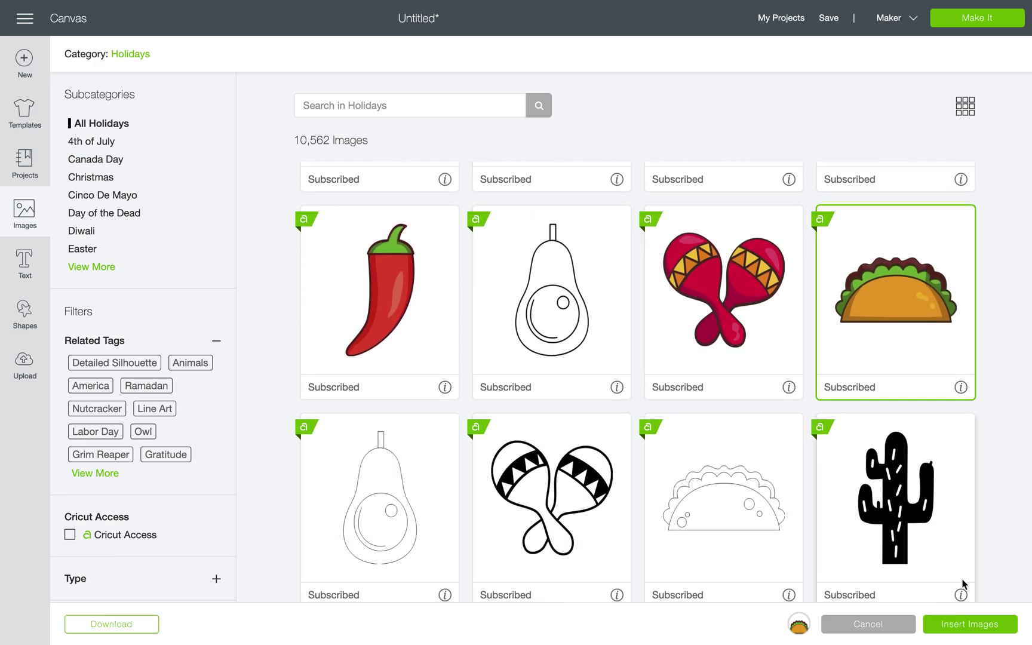
left_click(962, 627)
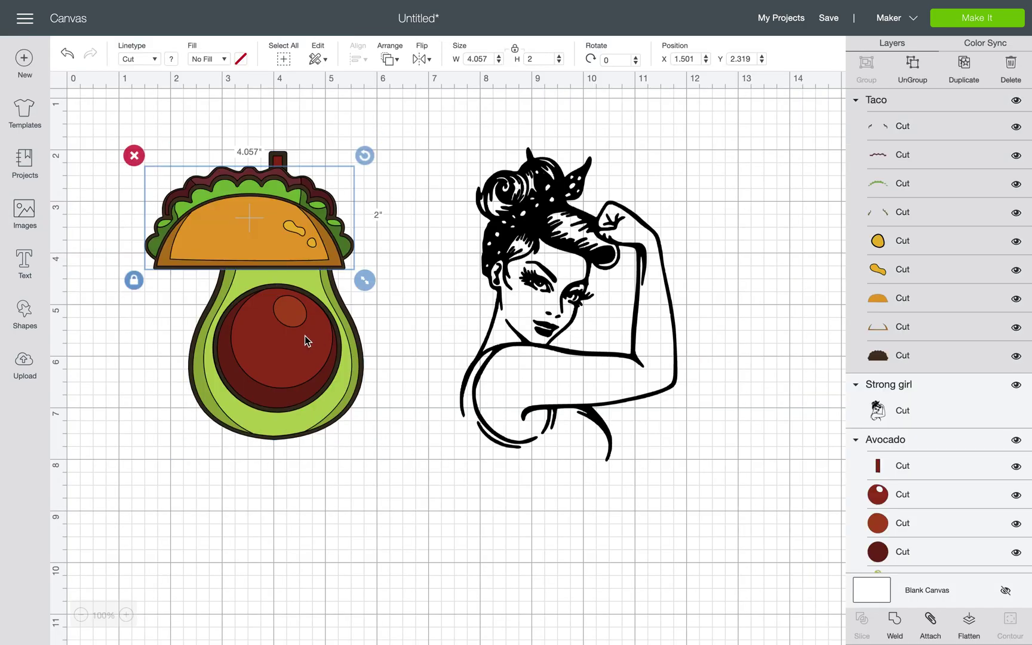
left_click(304, 336)
left_click(178, 139)
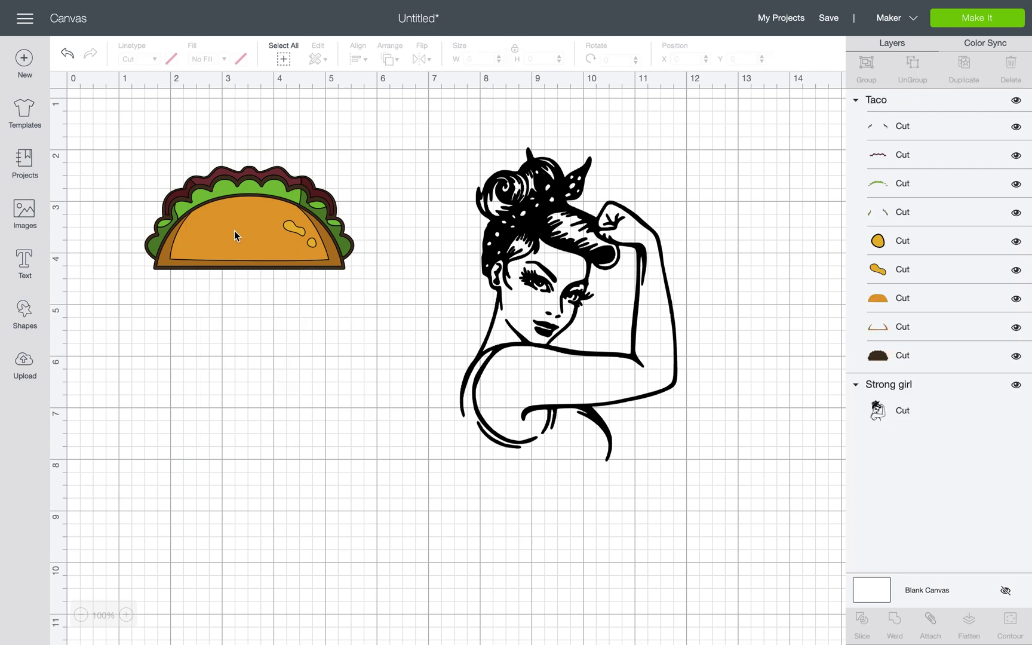
Step: Enlarge the taco to about 5.598 × 2.76 inches and place it at about X 1.126, Y 2.93
left_click(235, 230)
left_click_drag(365, 281, 444, 319)
left_click_drag(304, 283, 283, 309)
left_click(340, 391)
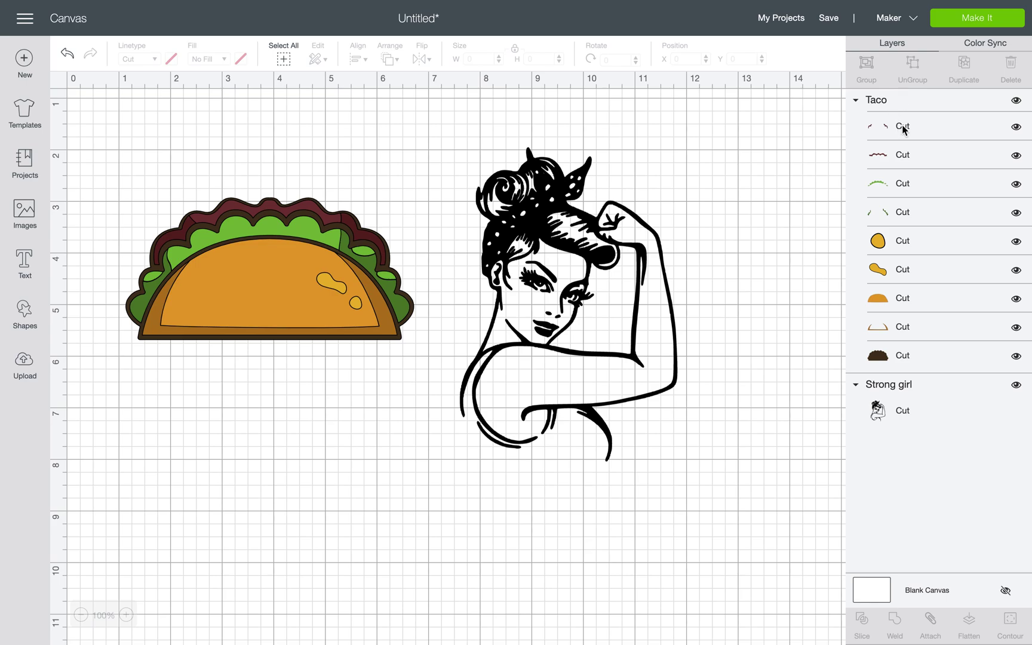
Step: Select the layers of the Taco group one by one to examine which part of the taco each covers
left_click(899, 148)
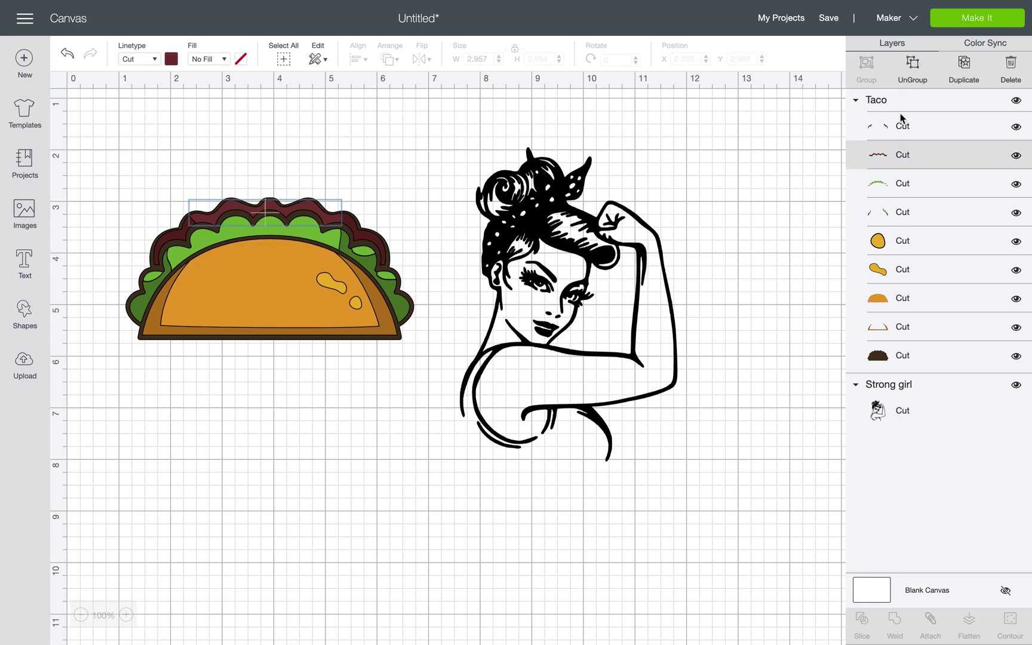
left_click(900, 124)
left_click(896, 155)
left_click(887, 193)
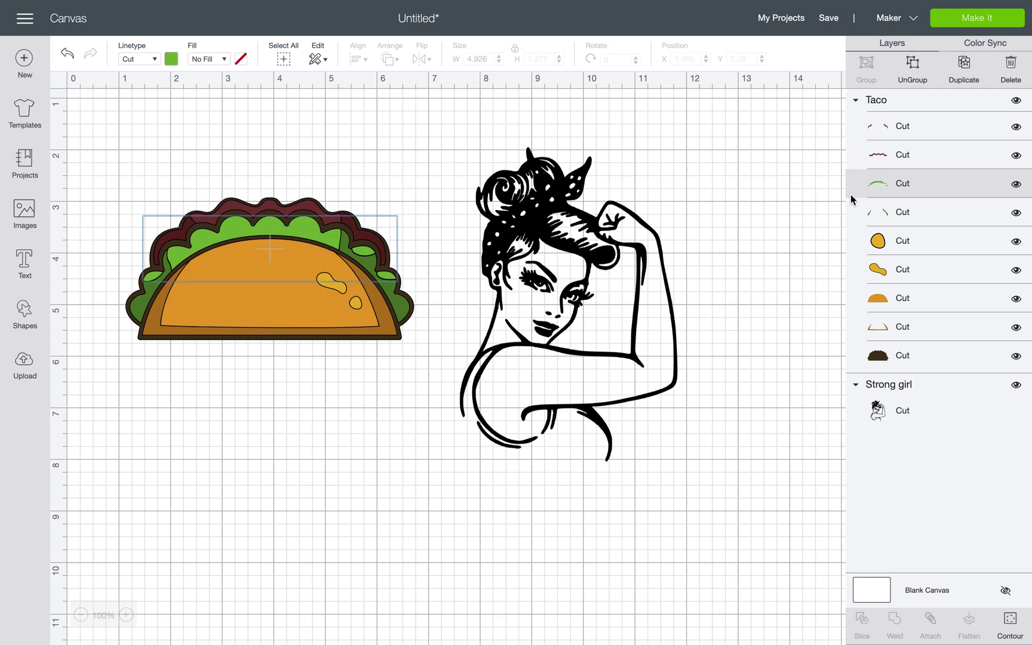
left_click(963, 210)
left_click(959, 251)
left_click(959, 268)
left_click(950, 292)
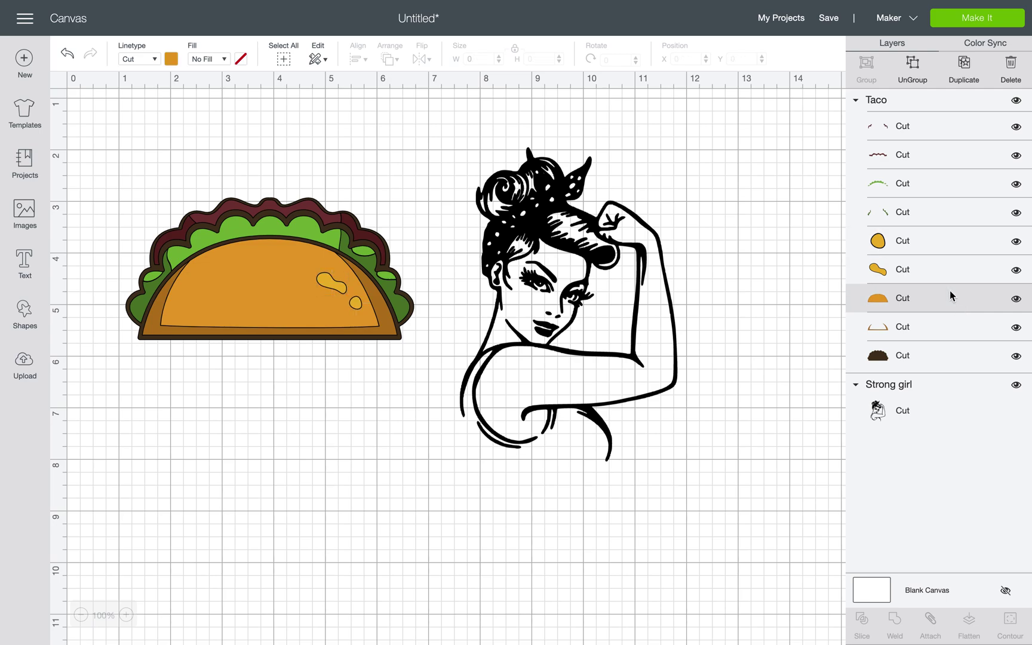
left_click(952, 325)
left_click(946, 353)
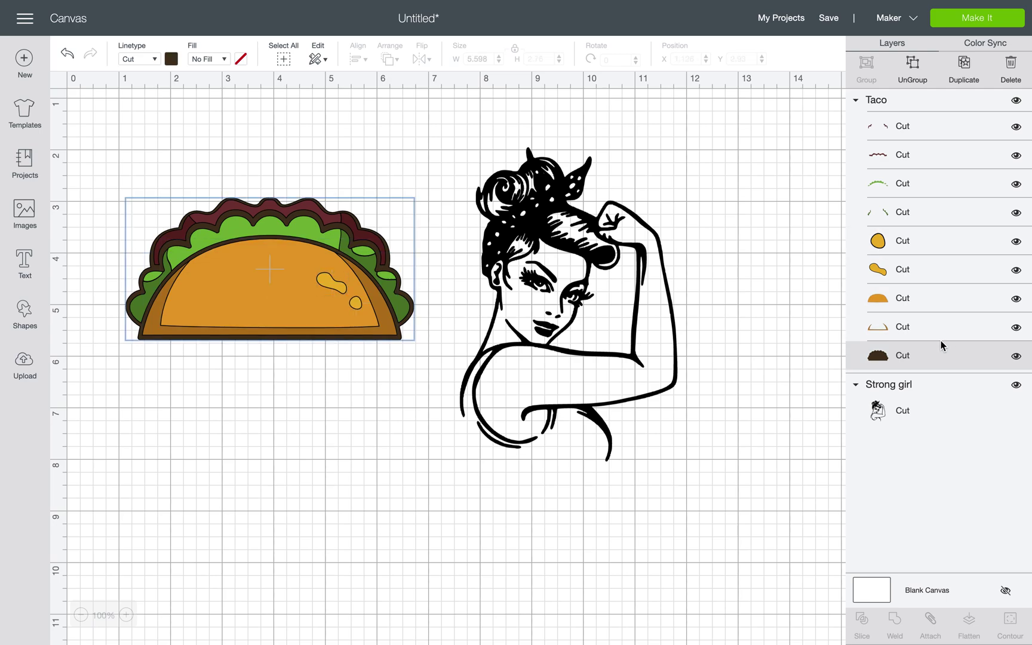
left_click(929, 330)
left_click(929, 306)
left_click(929, 271)
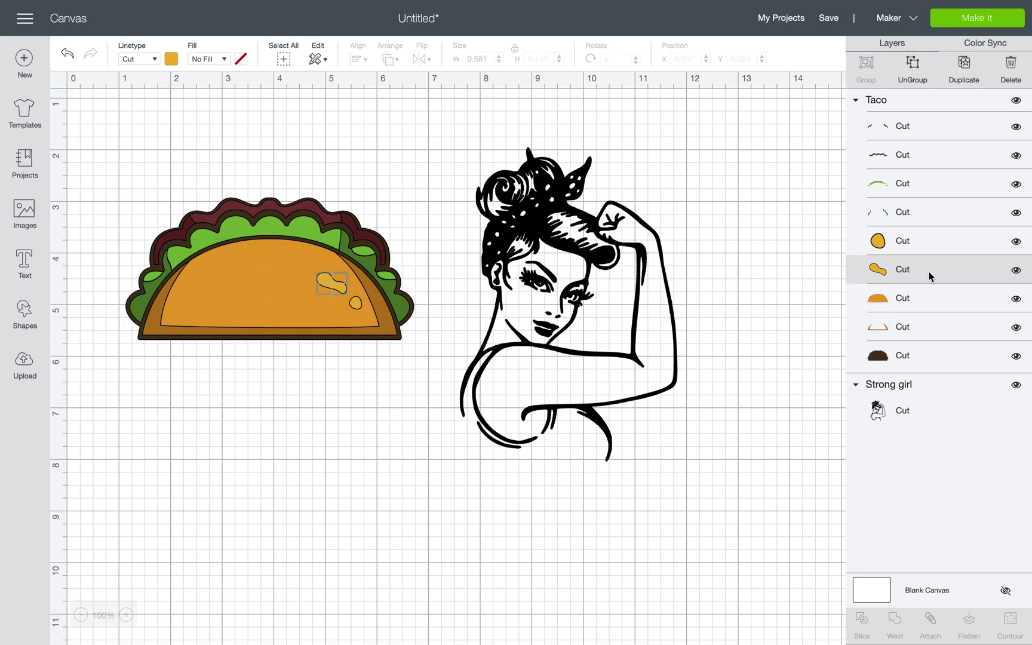
left_click(929, 241)
left_click(929, 215)
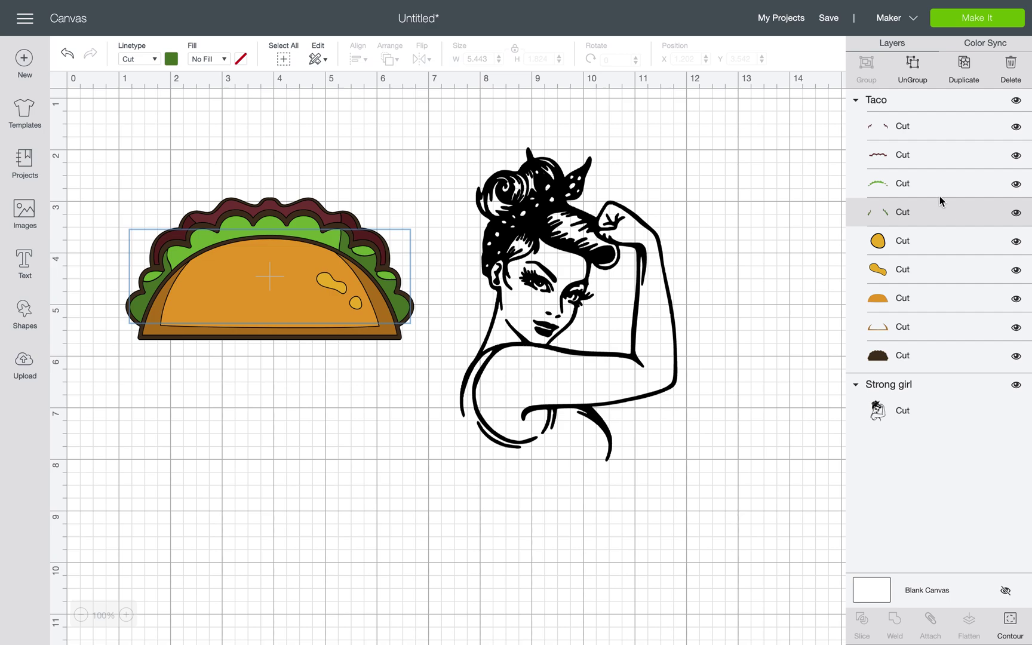
Step: Recolor the taco's dark side meat layer with the lighter burgundy material color and compare it with the central meat layer
left_click(935, 125)
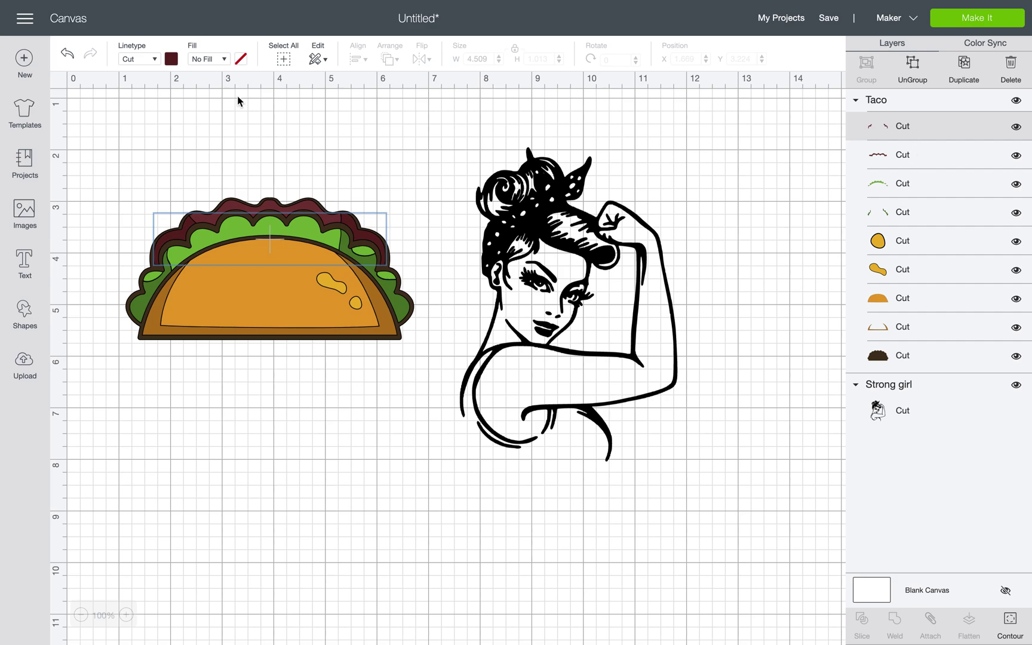
left_click(172, 59)
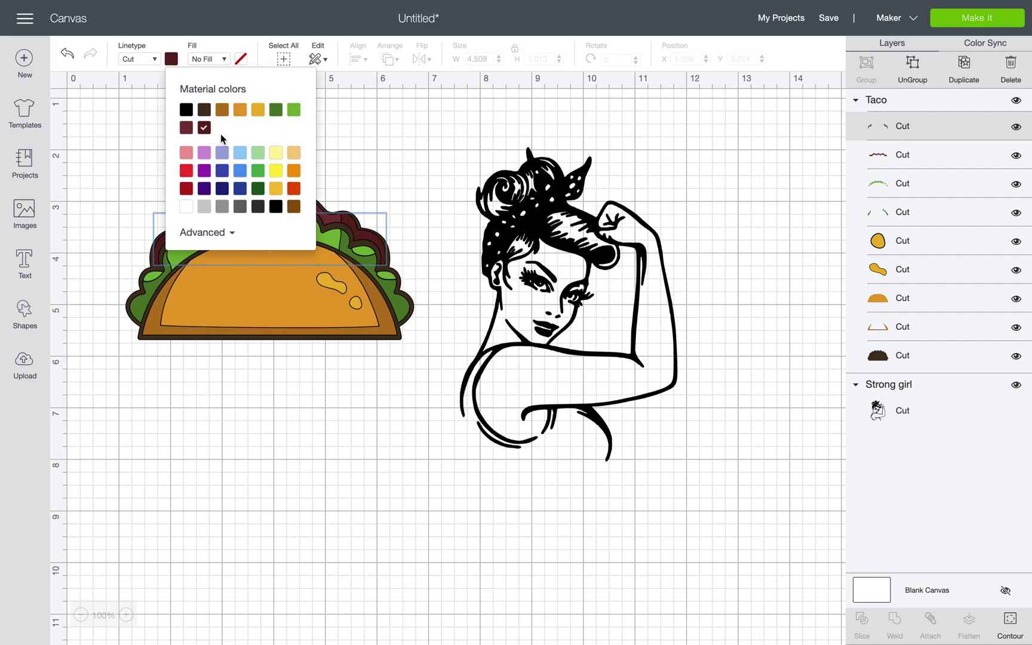
left_click(187, 131)
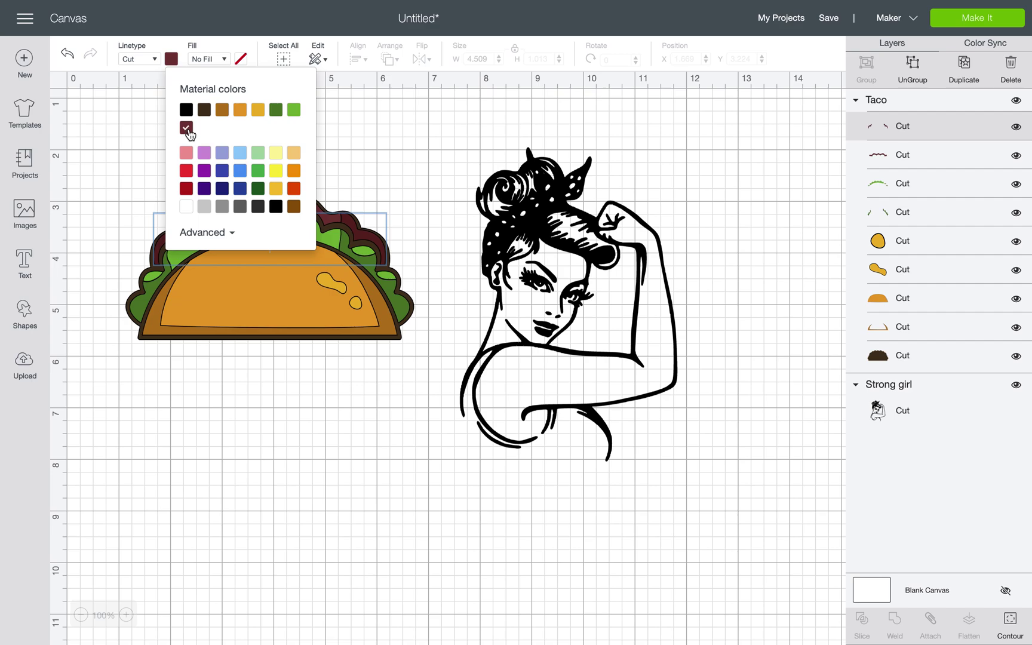
left_click(405, 180)
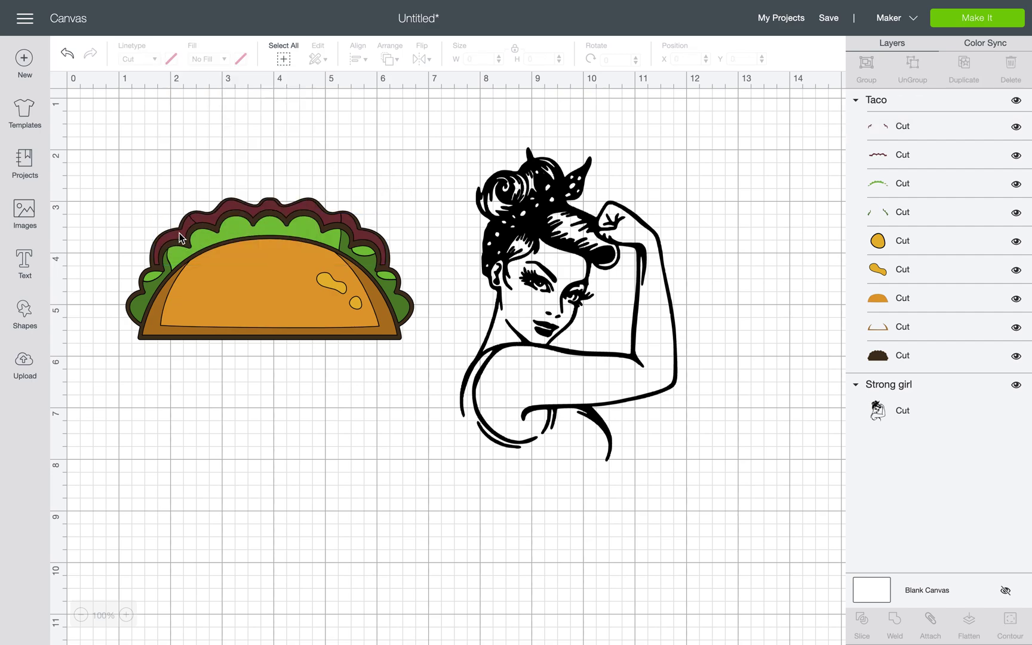
left_click(907, 146)
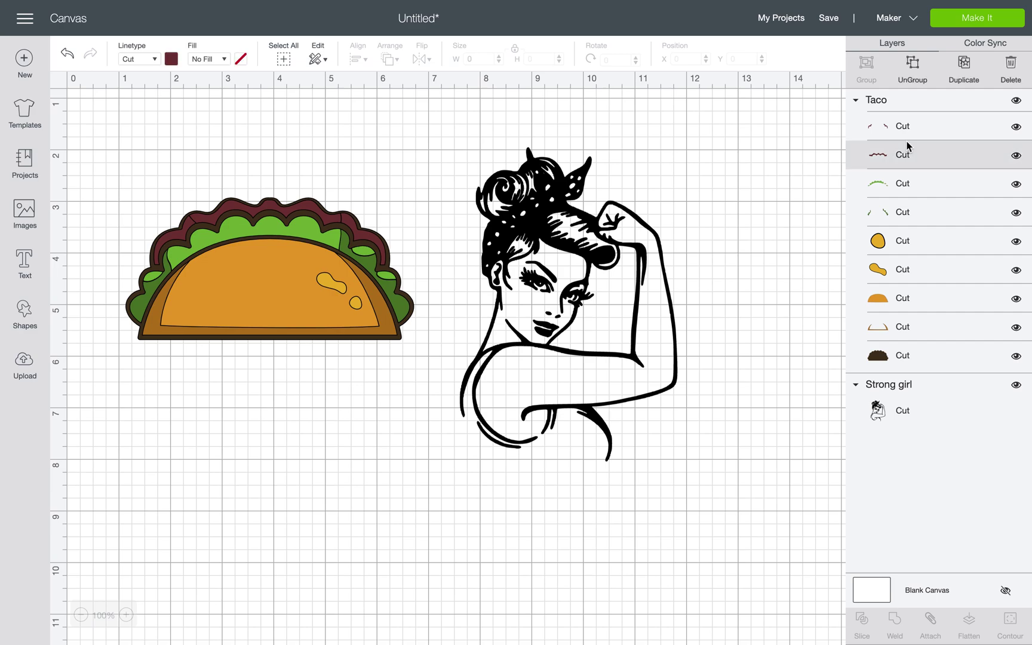
left_click(908, 127)
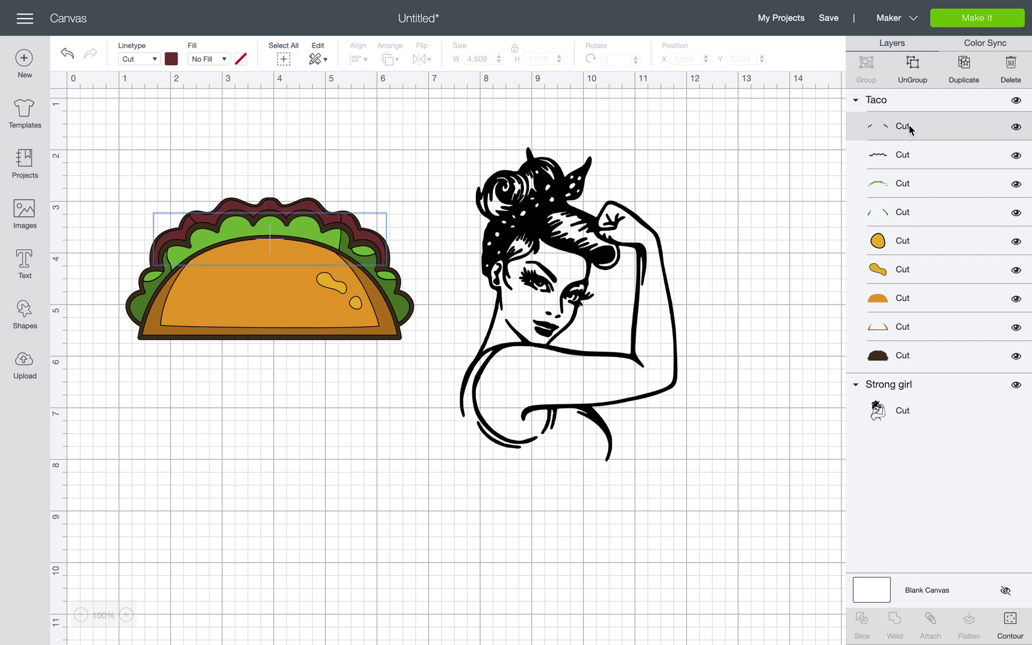
left_click(908, 156)
Step: Recolor the taco's dark green side lettuce layer with the light green material color of the central lettuce
left_click(908, 207)
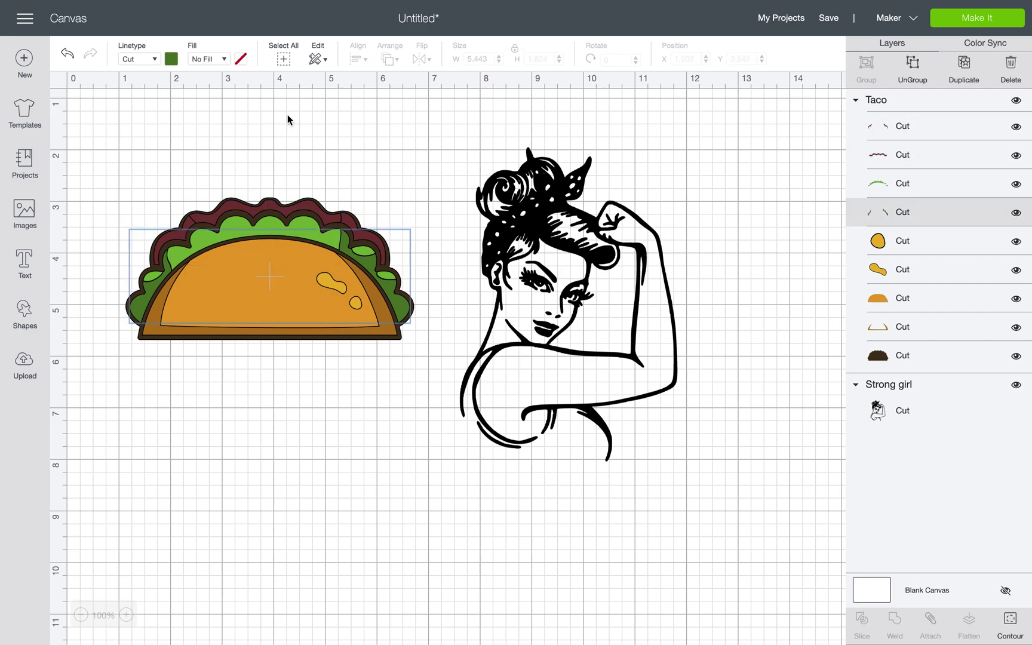
left_click(174, 60)
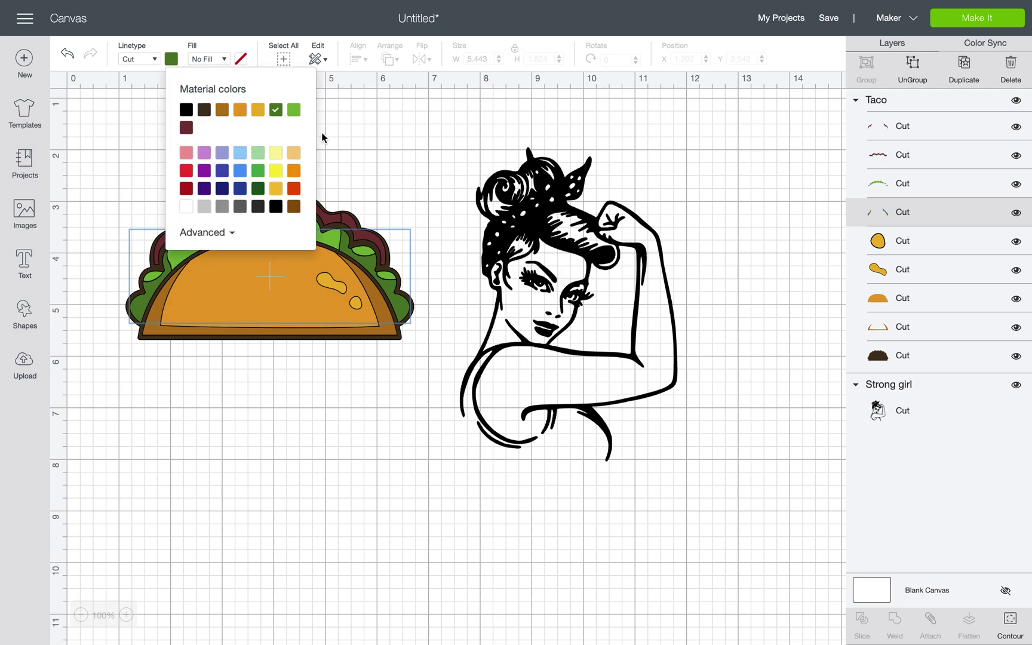
left_click(293, 109)
left_click(385, 175)
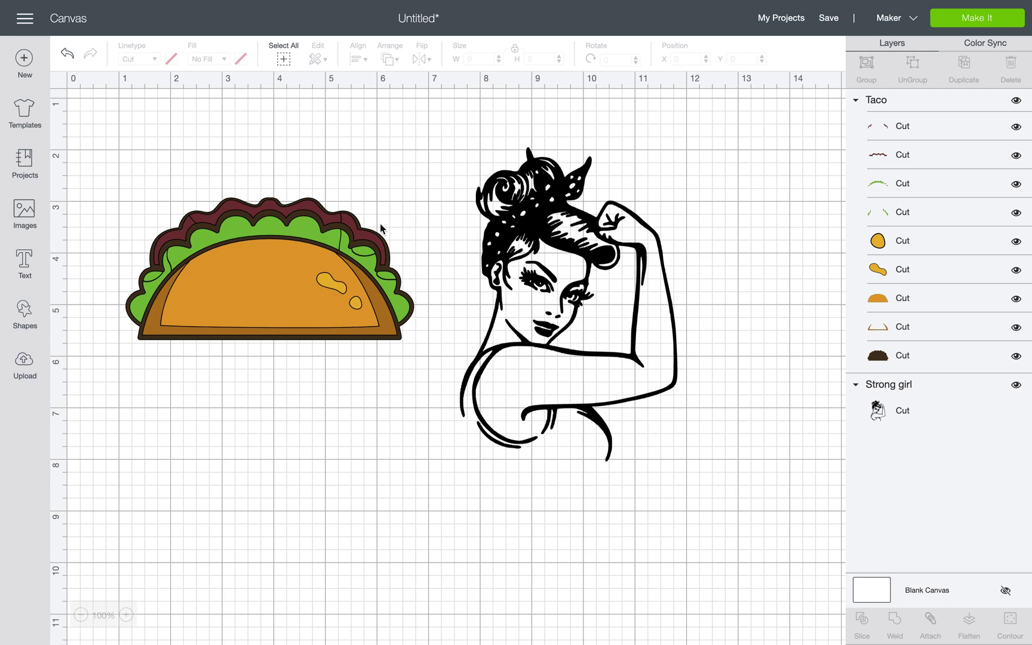
Step: Recolor the taco's side lettuce layer with a bright yellow material color
left_click(154, 280)
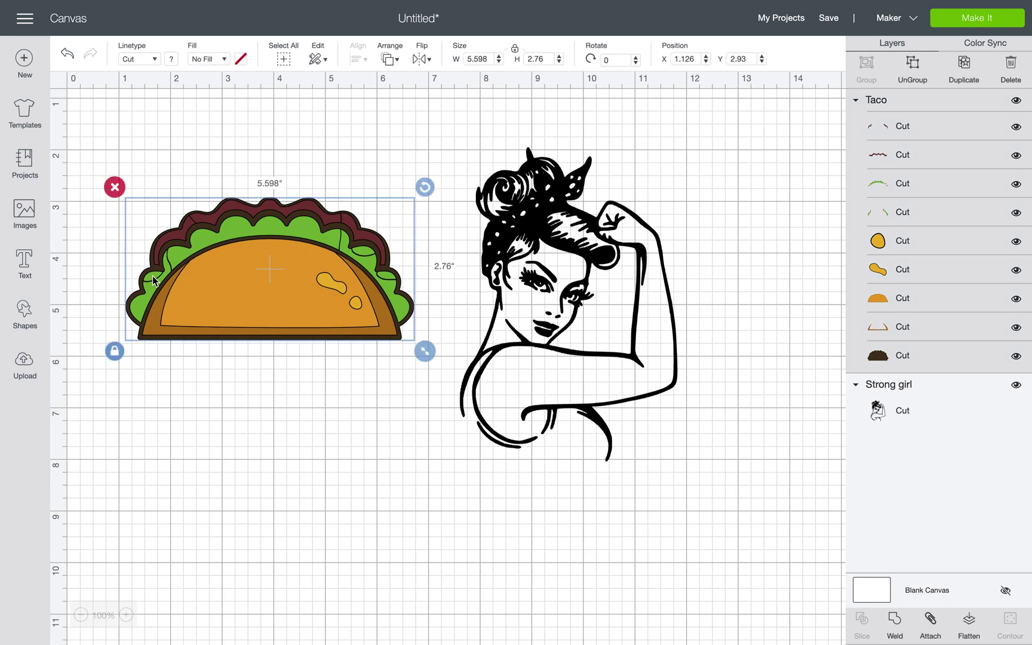
left_click(920, 204)
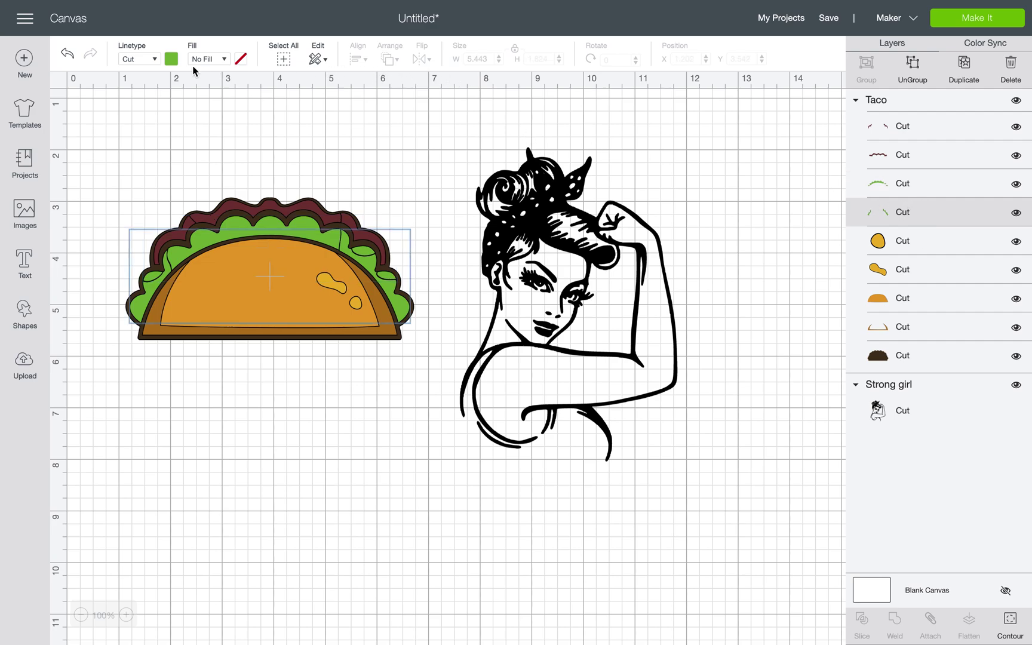
left_click(177, 62)
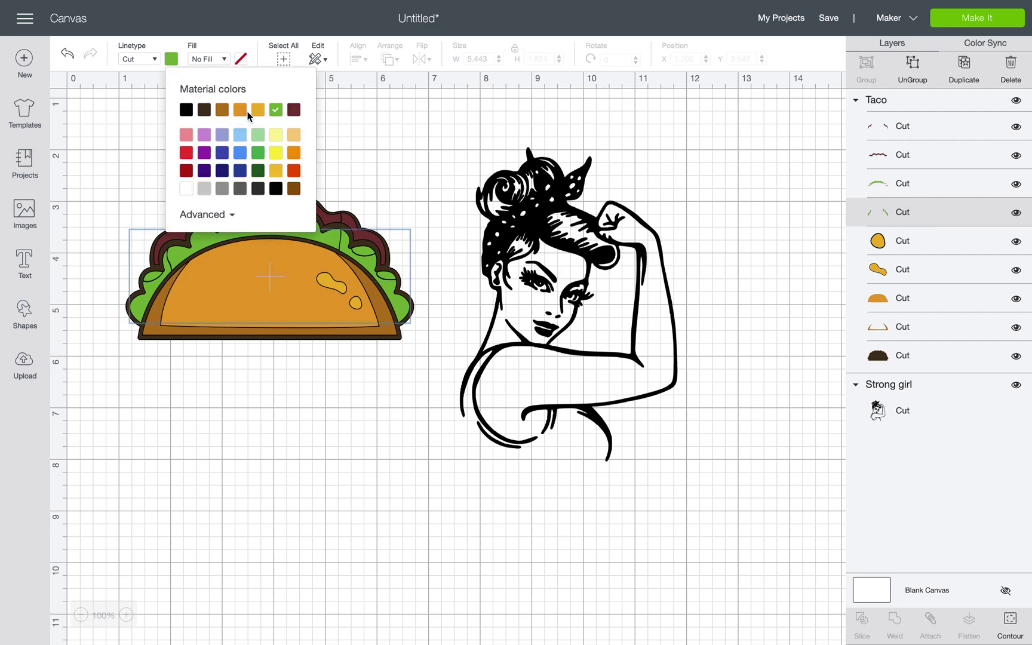
left_click(275, 154)
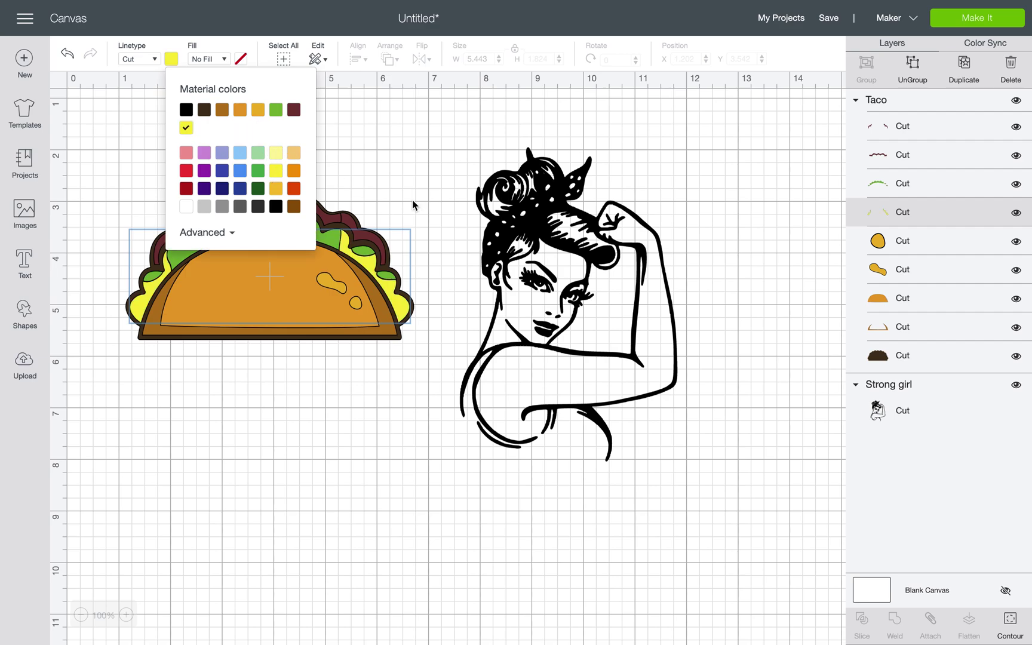
left_click(412, 196)
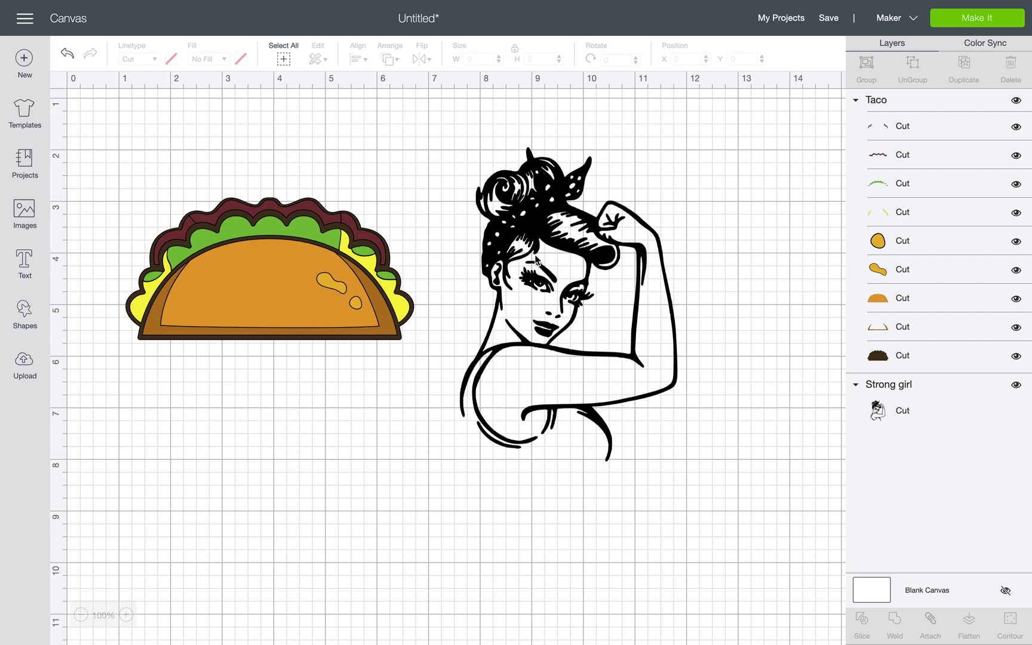
Step: Hide the Strong girl image and move the taco to about X 1.598, Y 3.347
left_click(256, 318)
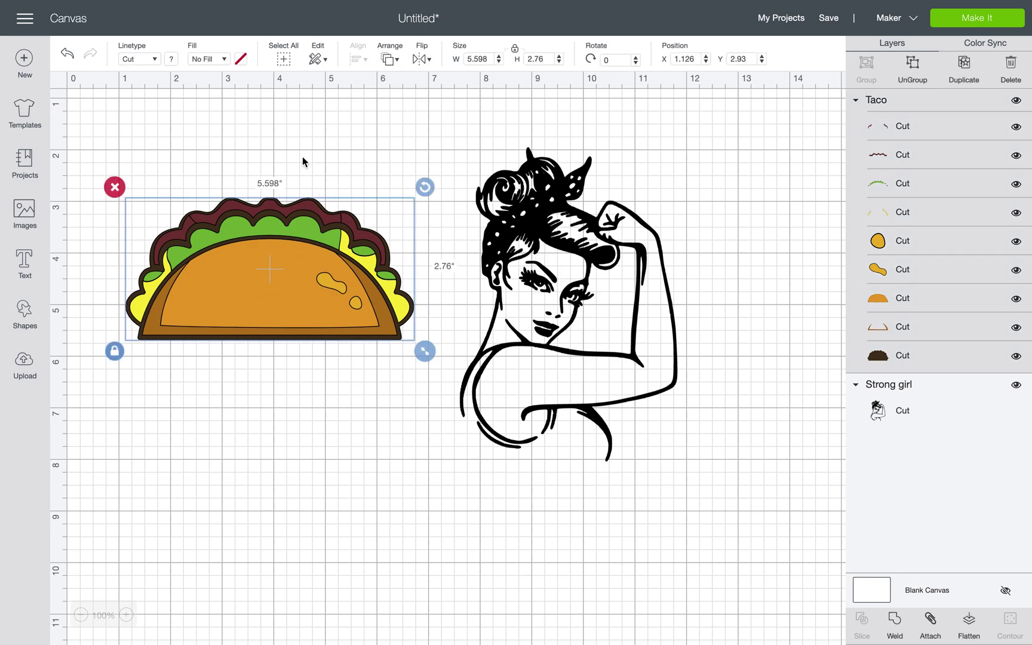
left_click_drag(352, 230, 334, 171)
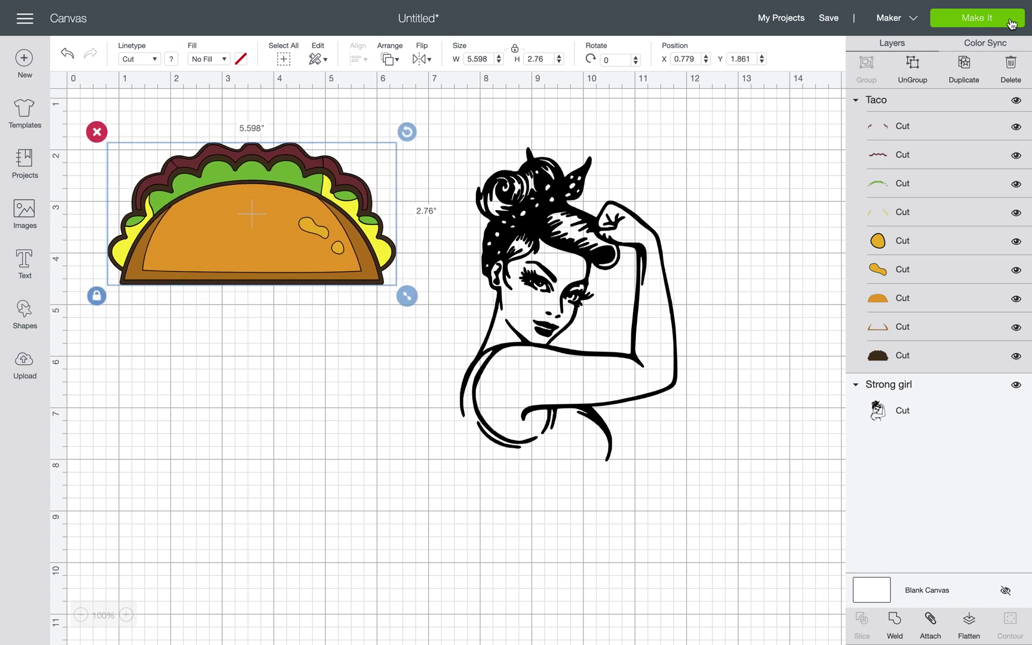
left_click(932, 411)
left_click(1016, 385)
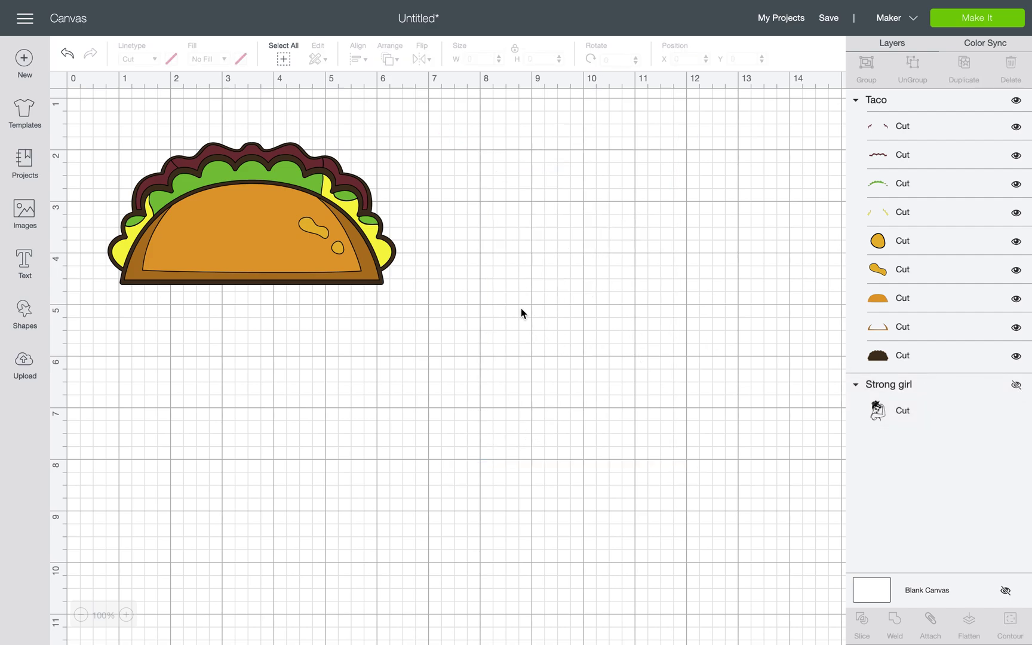
left_click_drag(181, 237, 223, 311)
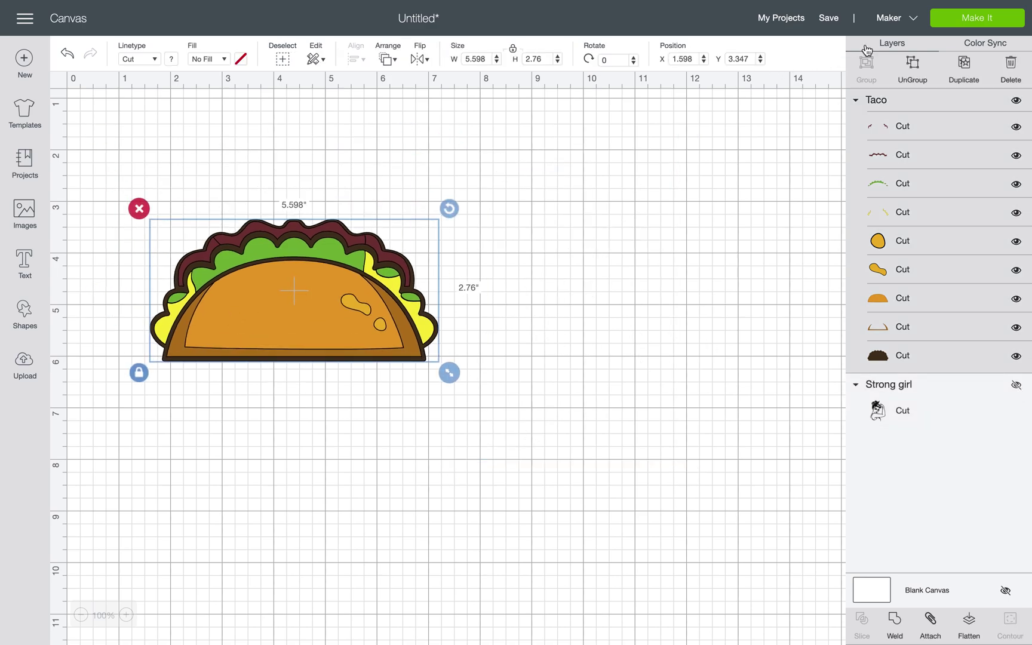
Step: Preview the cutting mats sorted by color for the taco, look through all of them and return to the canvas
left_click(952, 24)
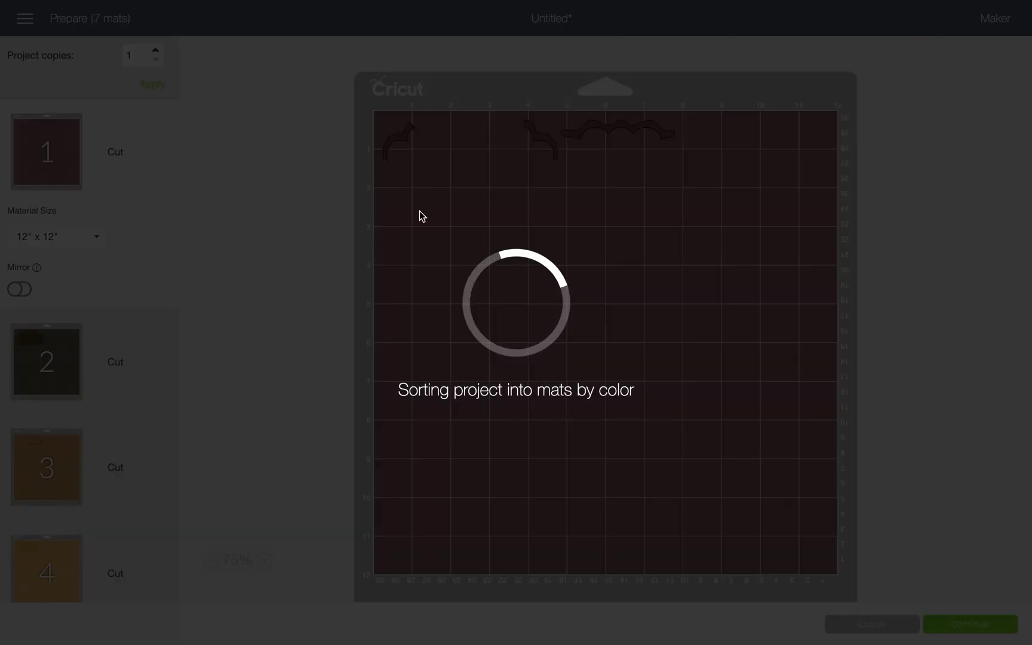
scroll(71, 403, "down", 5)
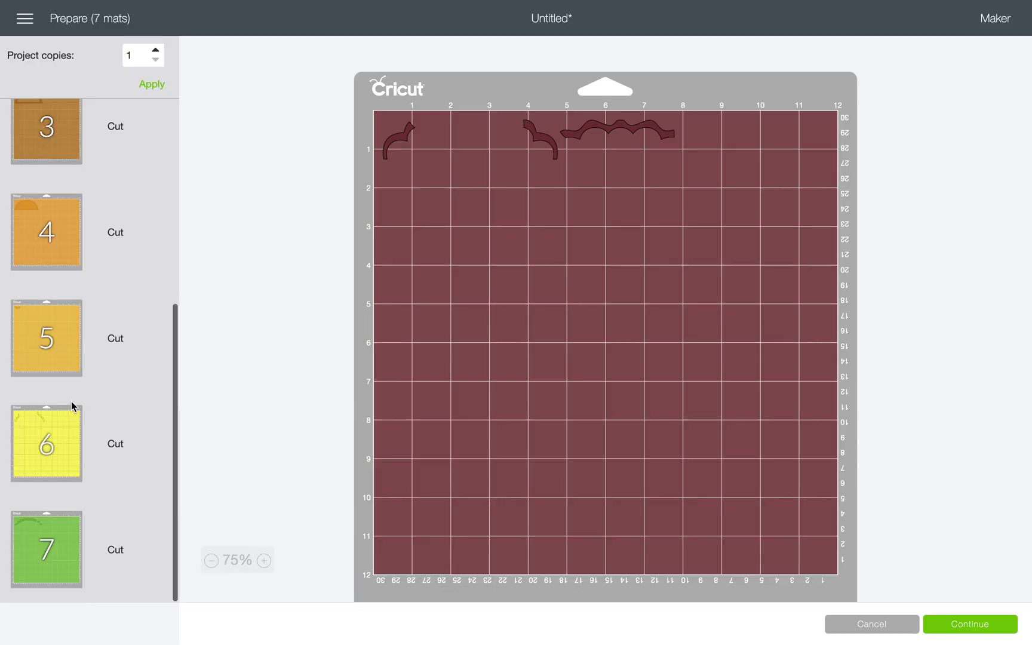
scroll(70, 405, "up", 5)
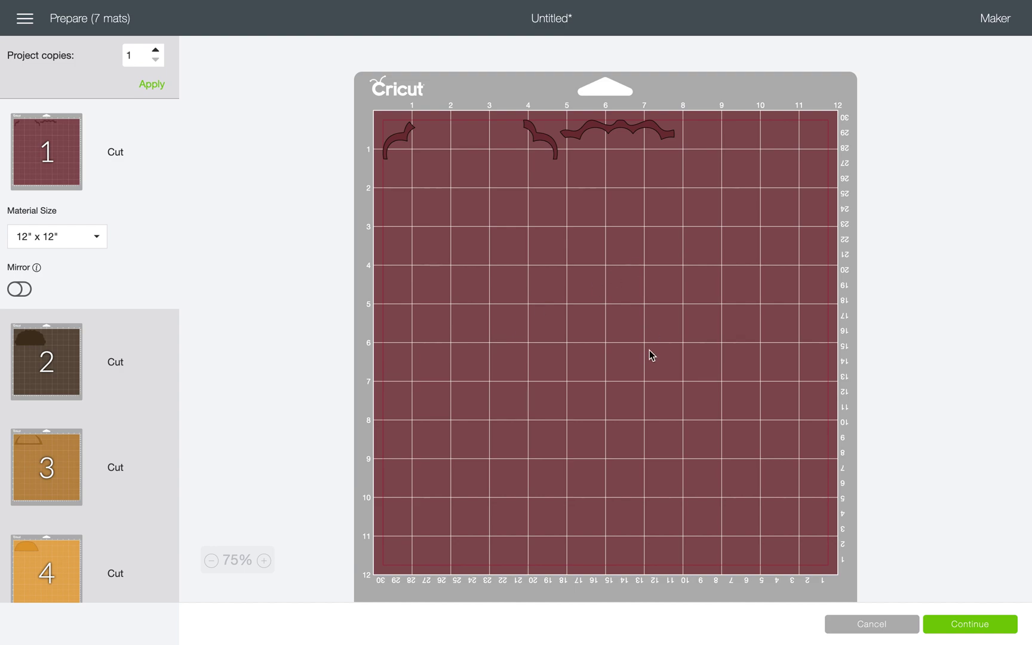
left_click(862, 622)
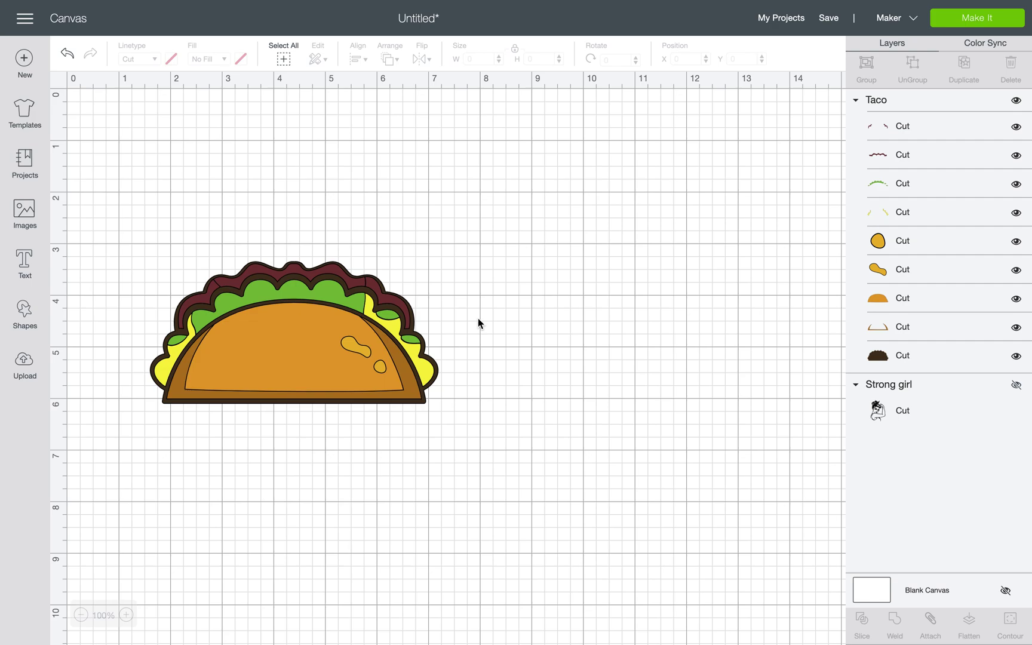
Step: Show the Strong girl image again and move the taco to about X 1.098, Y 1.875
left_click(897, 397)
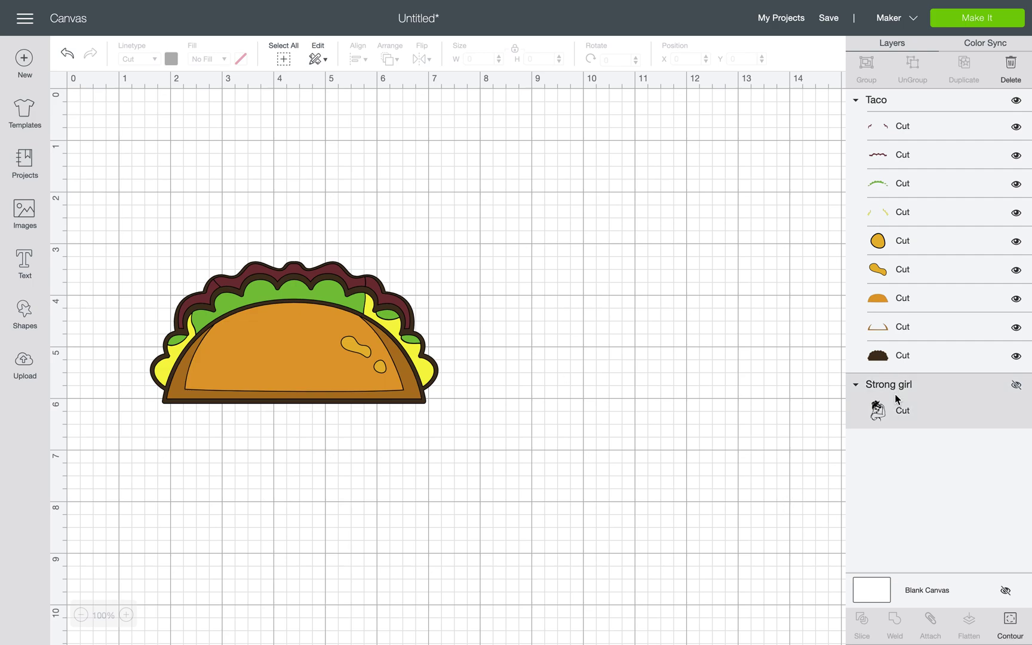
left_click(1017, 387)
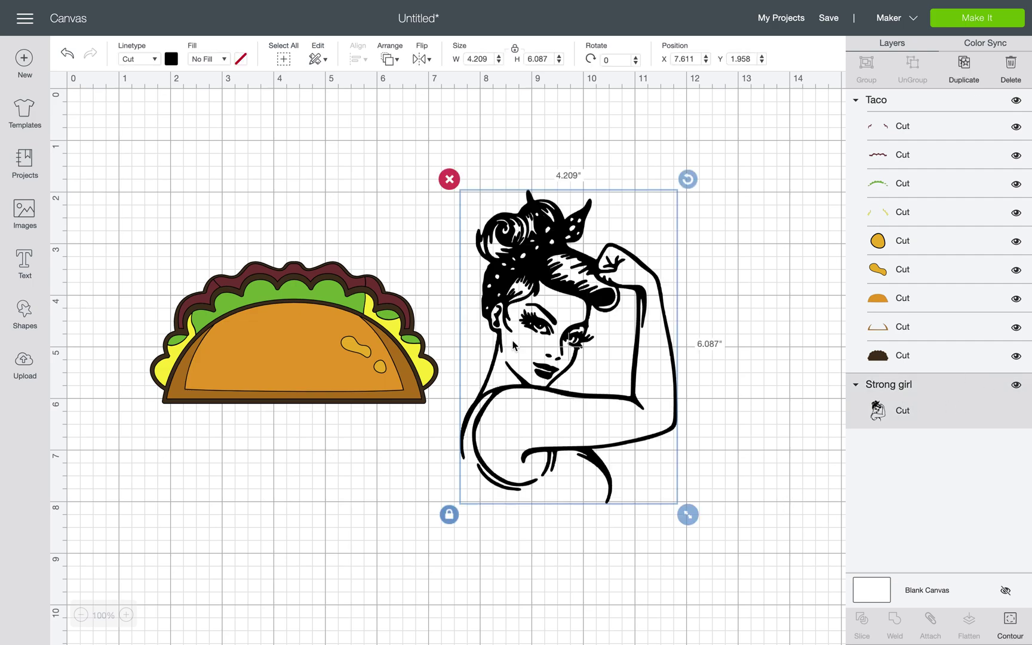
left_click(367, 328)
left_click_drag(367, 328, 341, 252)
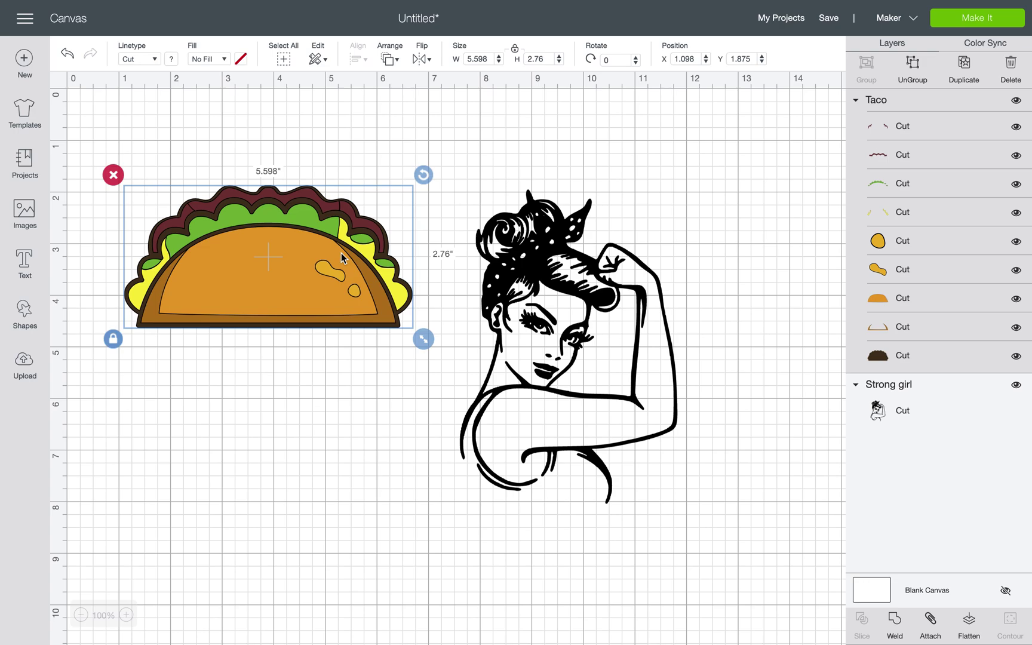
Step: Enlarge the Strong girl image proportionally to about 5.112 × 7.393 inches
left_click(511, 316)
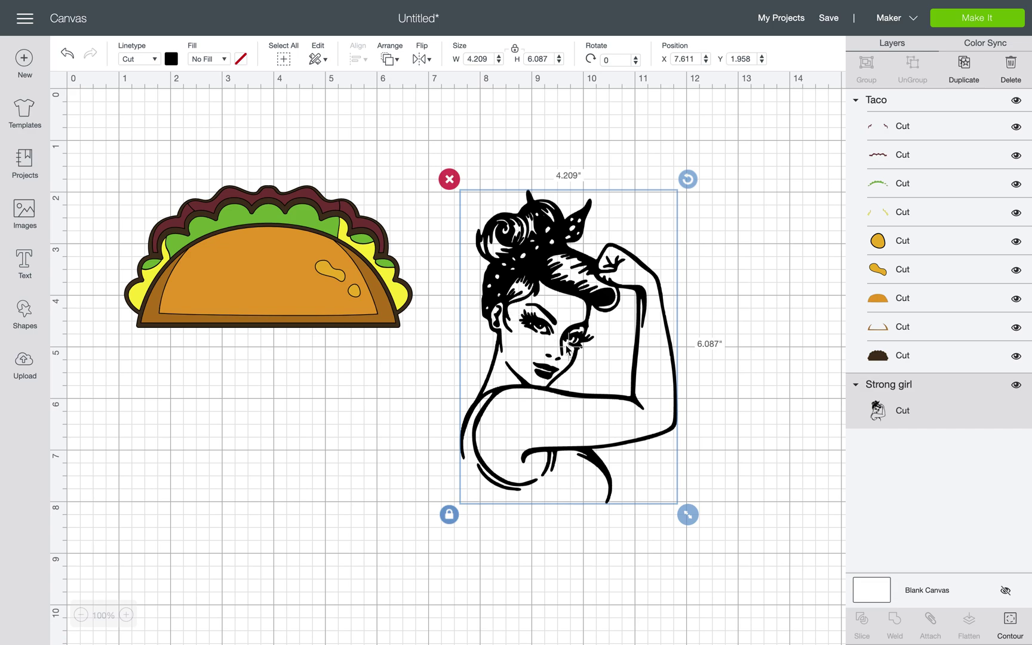
left_click_drag(688, 514, 718, 557)
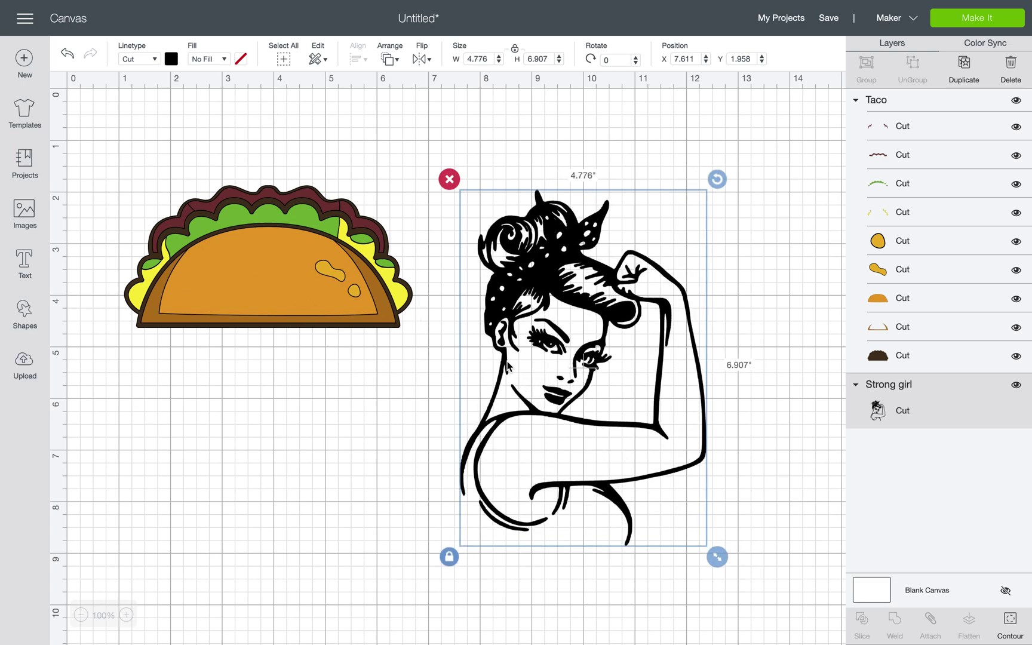
left_click_drag(718, 557, 754, 593)
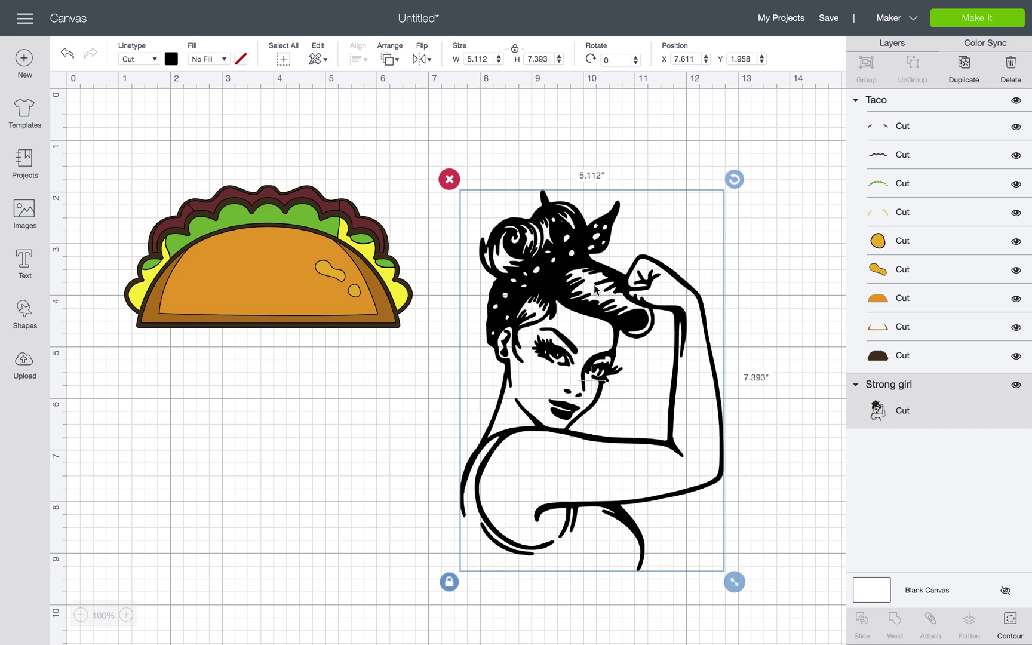
left_click(668, 174)
left_click(582, 313)
Step: Delete the taco and move the Strong girl image to about X 4.93, Y 0.486
left_click(160, 222)
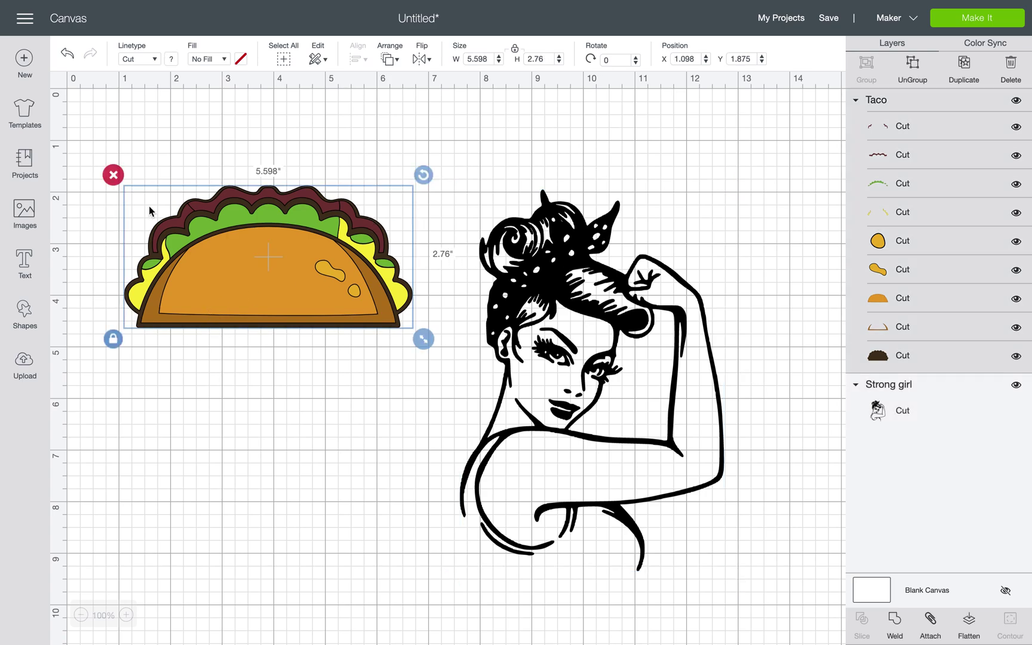
left_click(113, 175)
left_click_drag(576, 416, 436, 337)
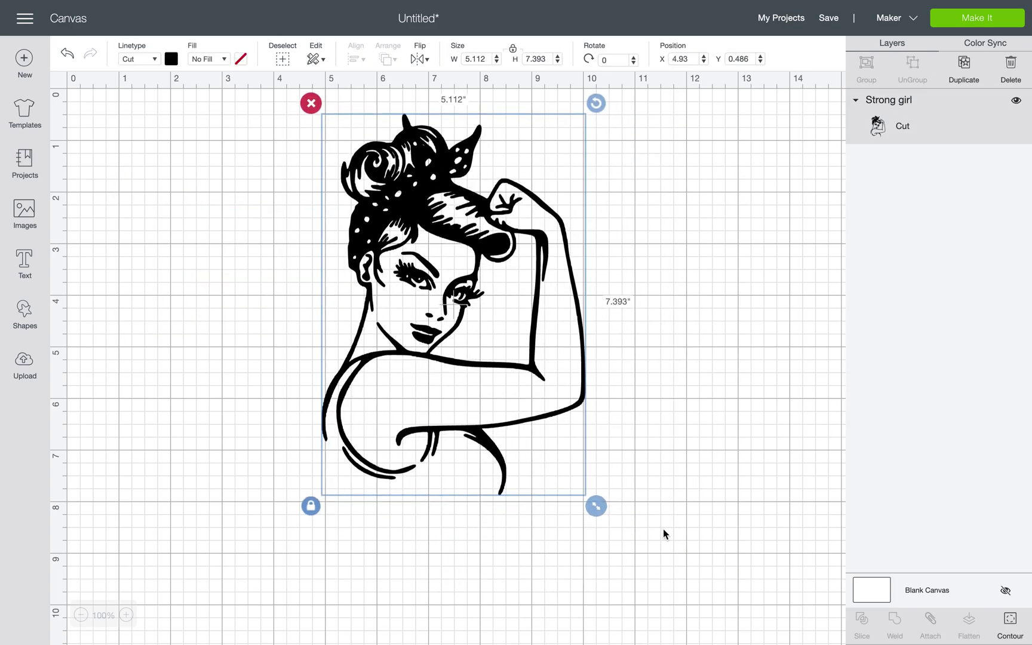
Step: Enlarge the Strong girl image to about 6.274 × 9.073 inches and place it at about X 1.861, Y 0.791
left_click_drag(600, 504, 657, 593)
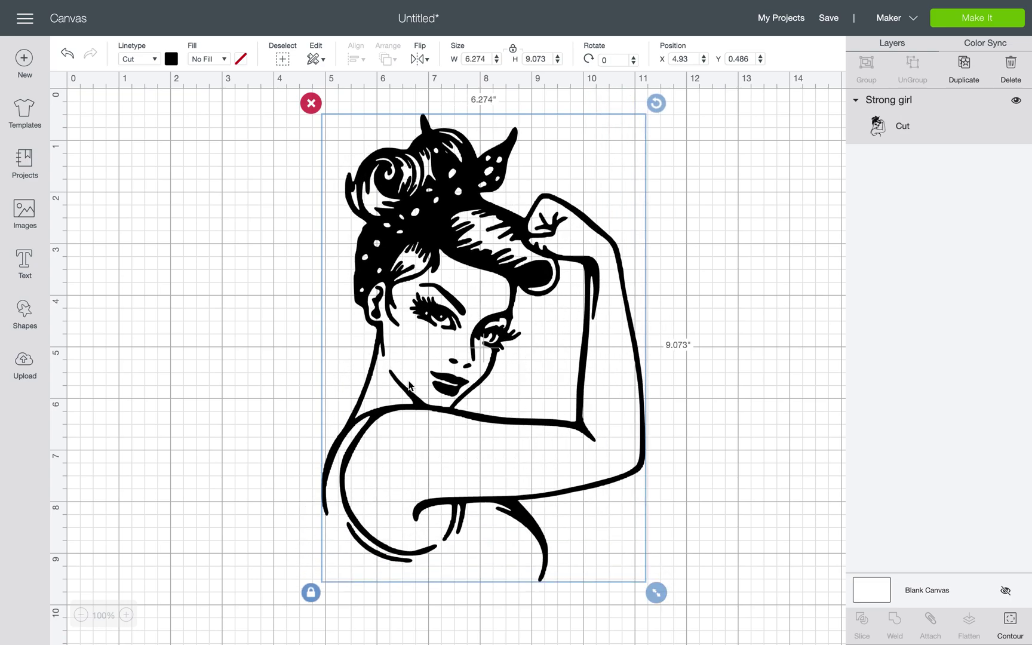
left_click(736, 212)
left_click_drag(520, 241, 375, 257)
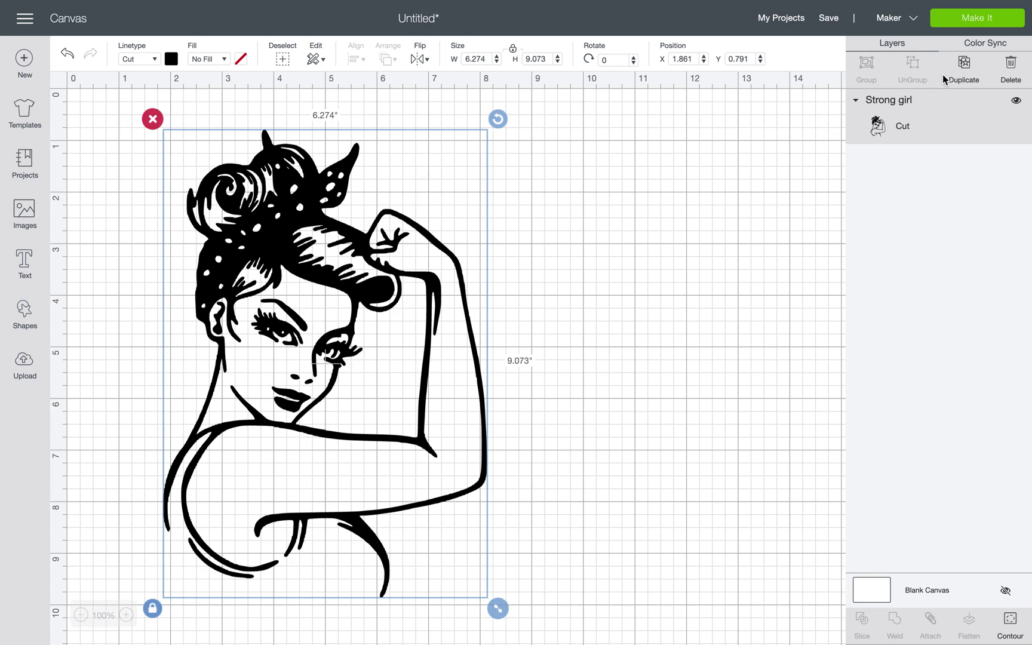
Step: Duplicate the Strong girl twice, placing one copy beside it at about X 8.43, Y 0.791 and one below at about X 5.75, Y 11.222
left_click(967, 77)
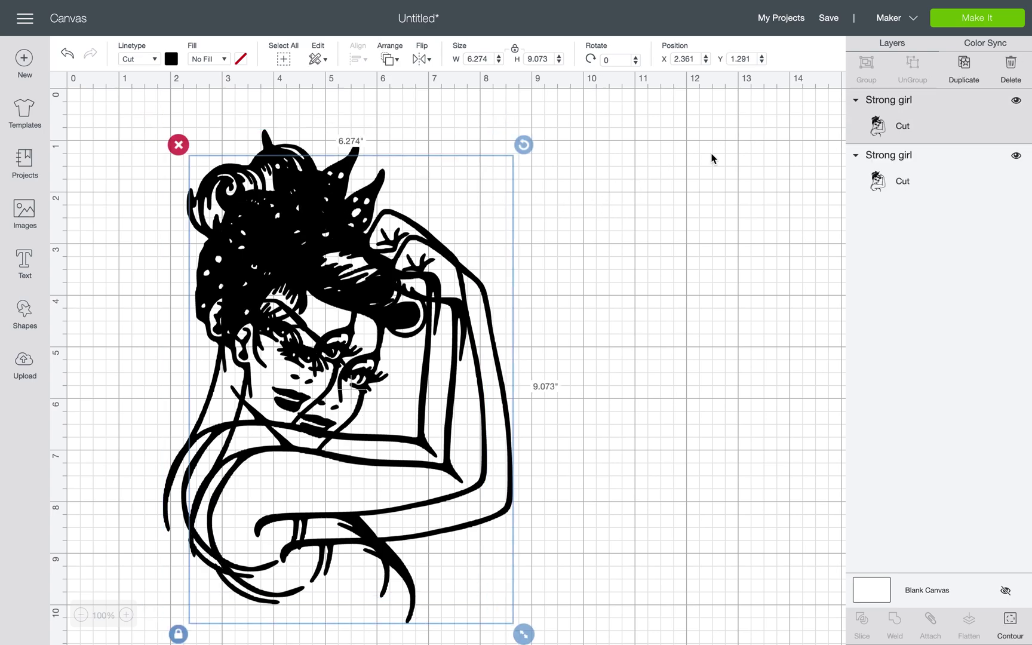
left_click_drag(385, 304, 626, 304)
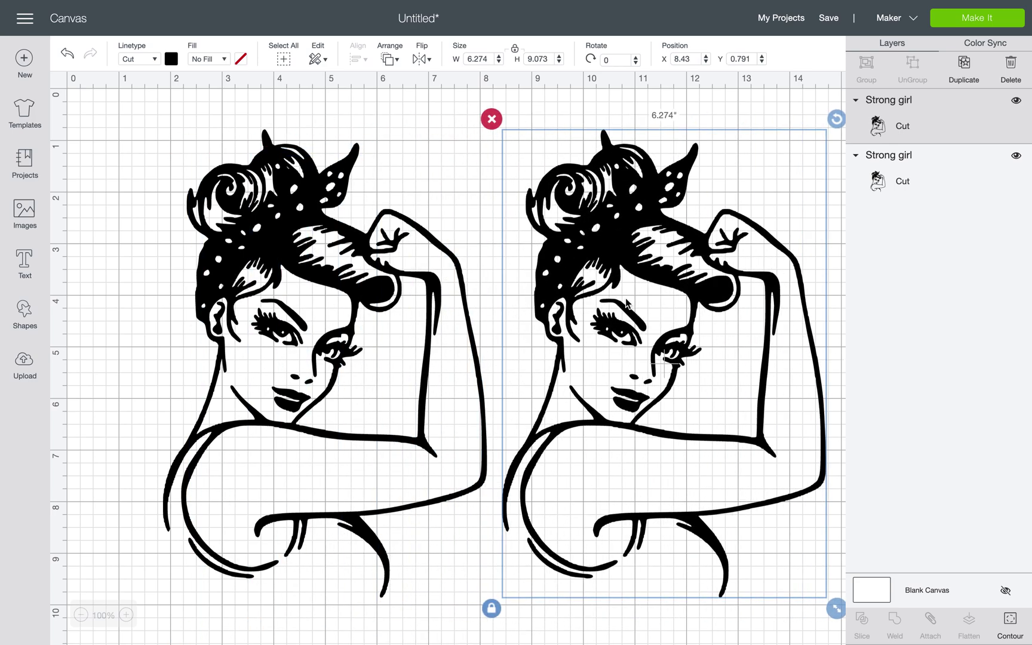
left_click(964, 67)
left_click_drag(662, 281, 603, 471)
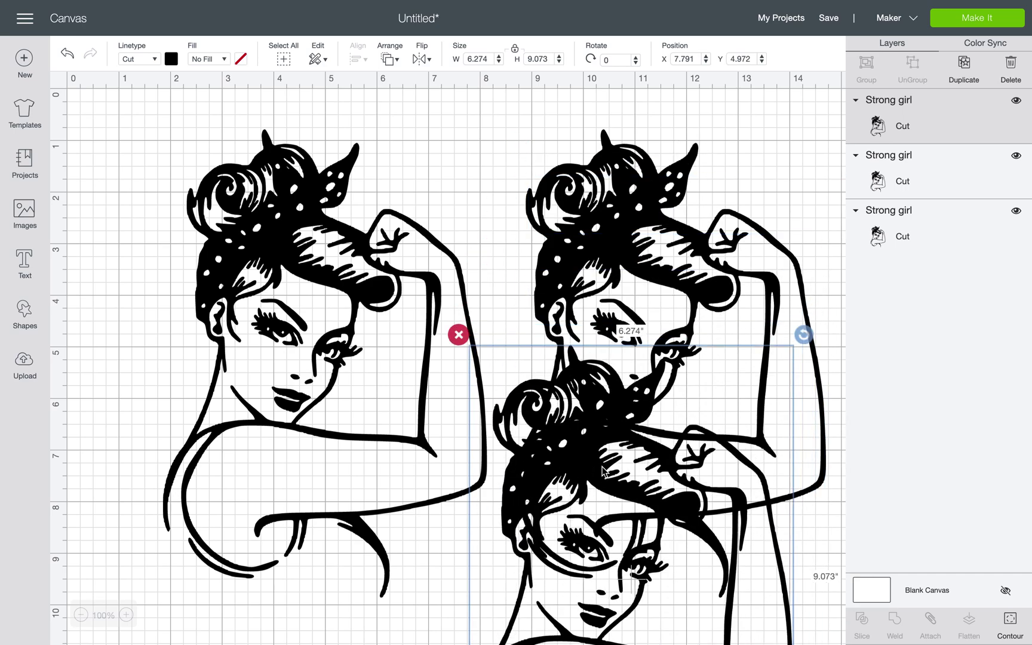
scroll(603, 471, "down", 2)
left_click_drag(635, 418, 534, 632)
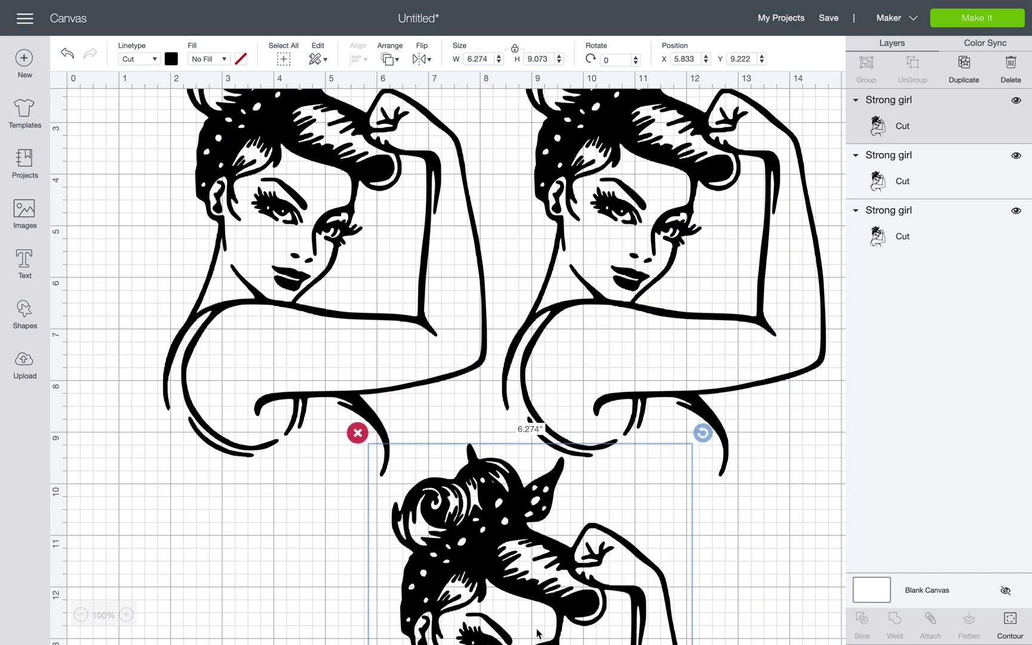
scroll(544, 574, "down", 2)
left_click_drag(548, 529, 543, 633)
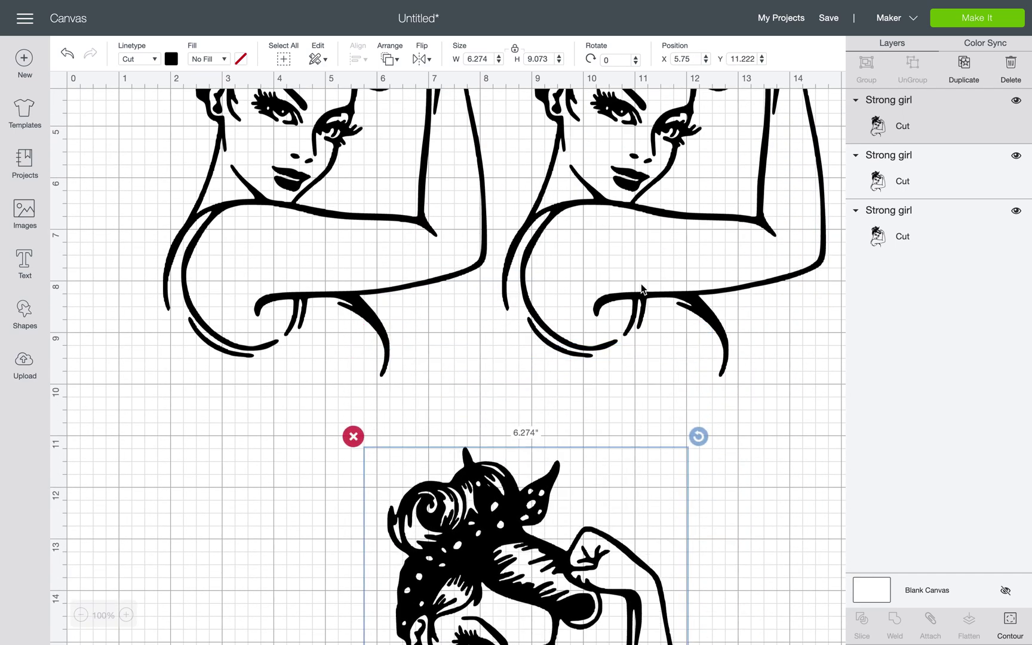
Step: Select the Strong girl placed at X 1.861, Y 0.791 and inspect which contours it contains
scroll(642, 290, "up", 2)
left_click(309, 247)
right_click(309, 246)
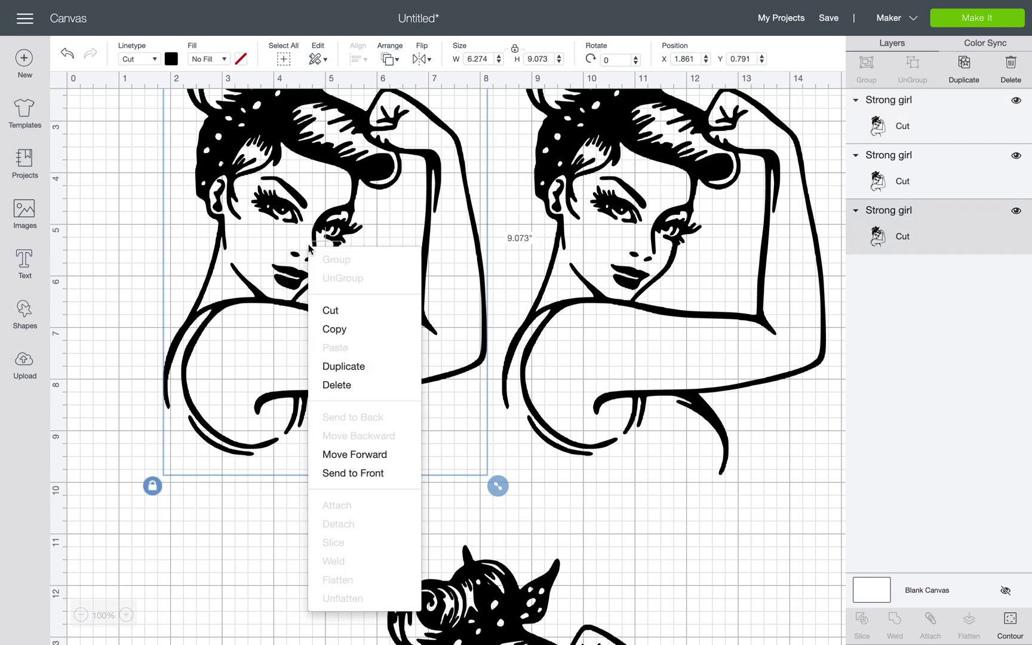
left_click(286, 239)
scroll(287, 239, "up", 2)
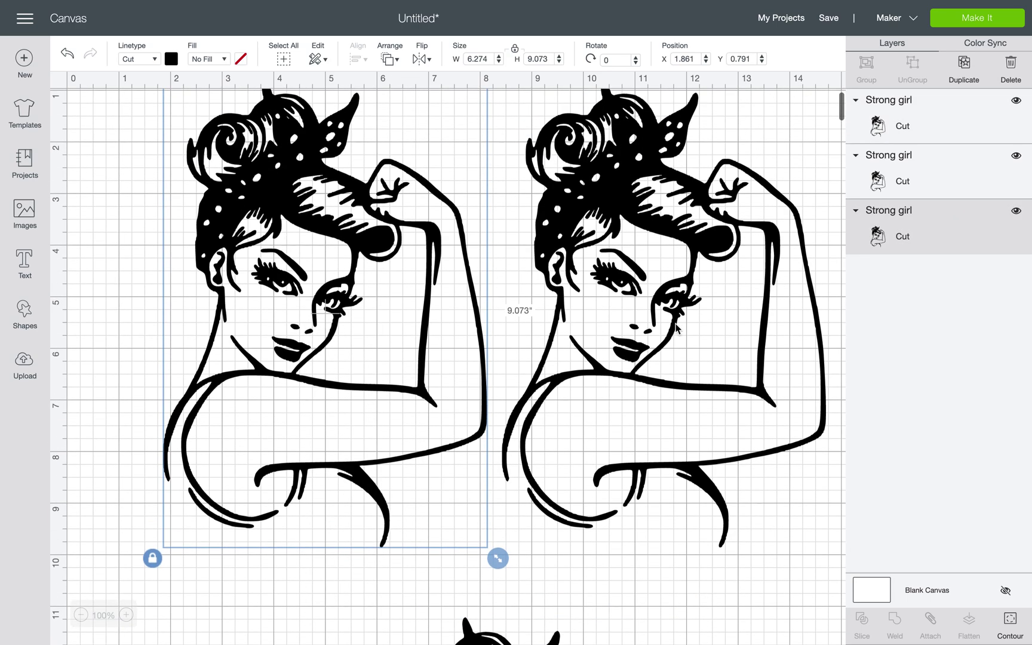
scroll(445, 298, "up", 1)
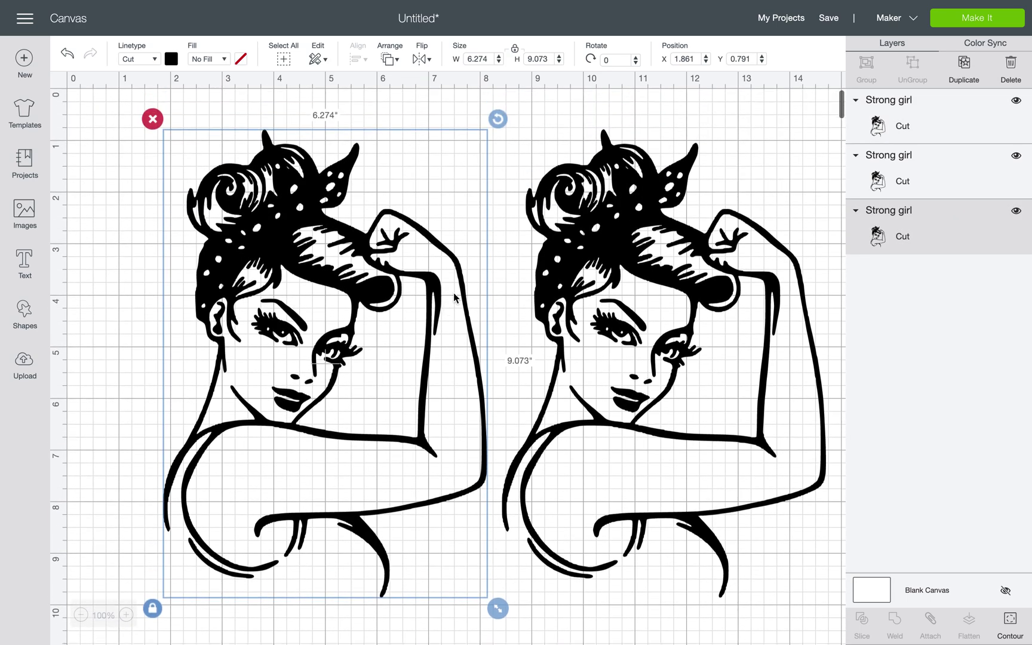
left_click(1009, 623)
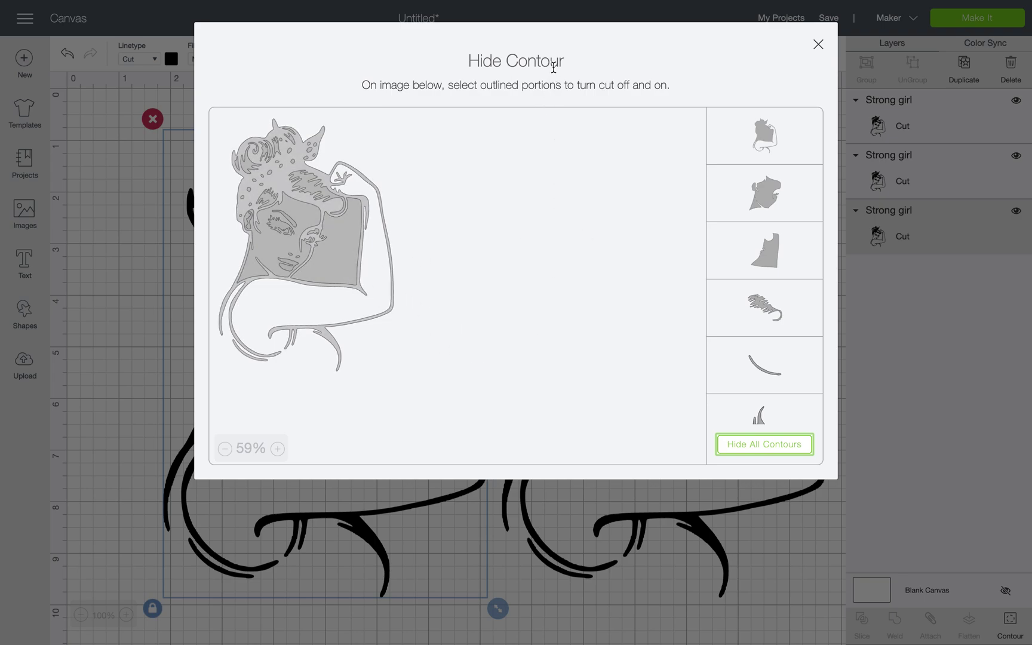
left_click(818, 45)
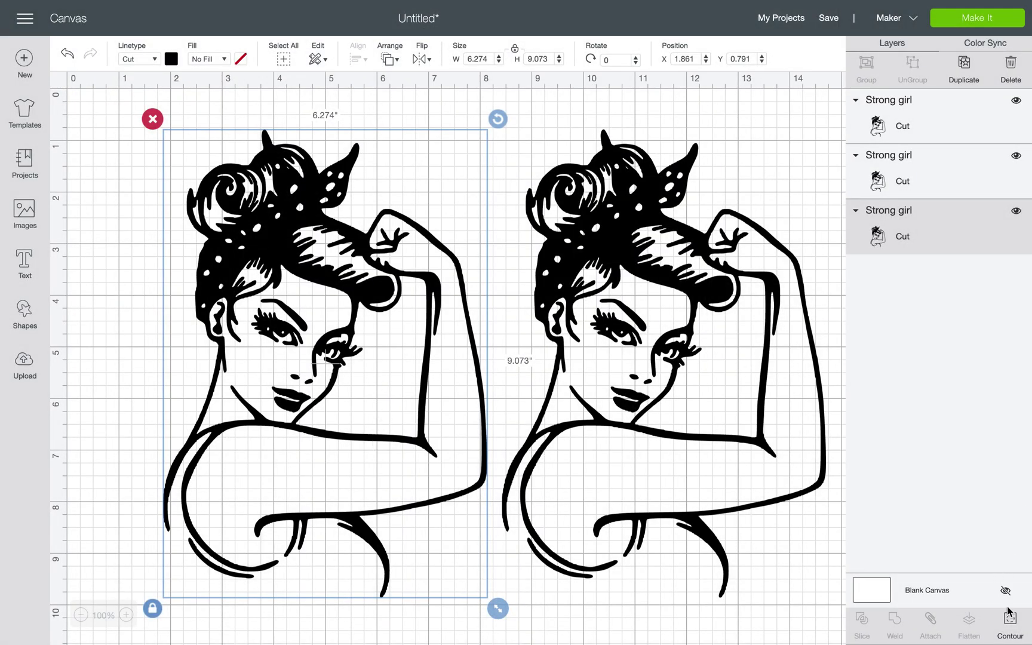
Step: Hide all contours of the selected Strong girl and try switching the area between face and arm on and off
left_click(1011, 637)
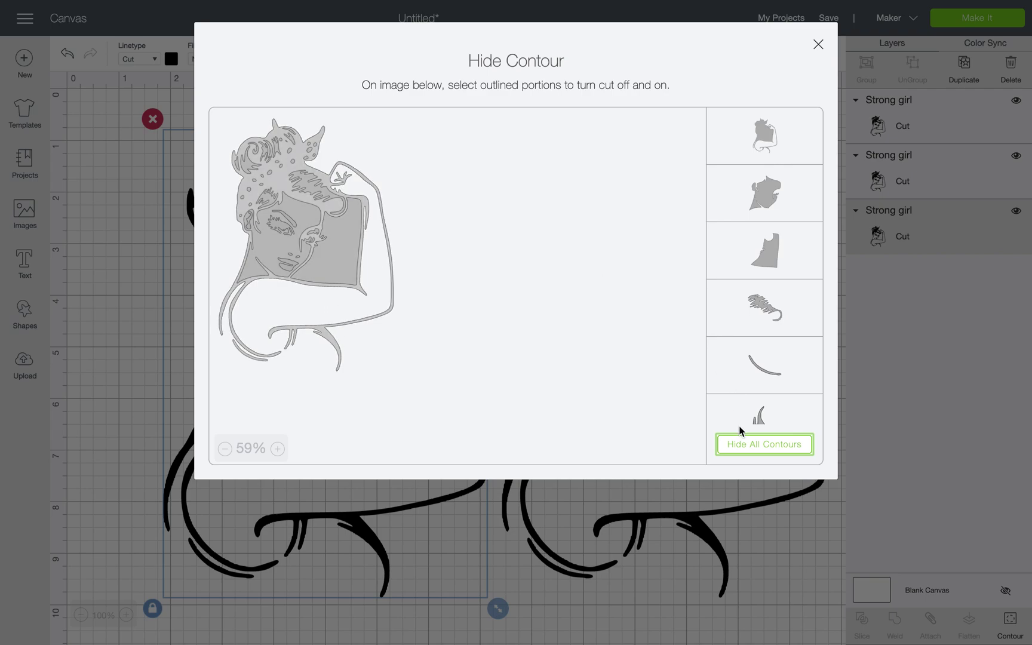
left_click(744, 453)
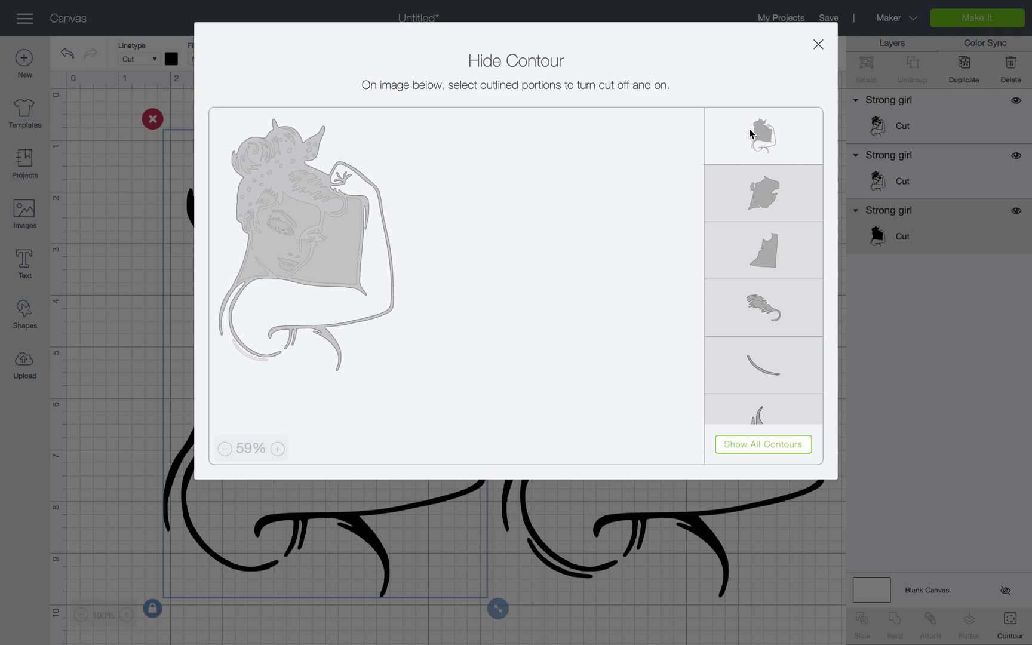
left_click(322, 270)
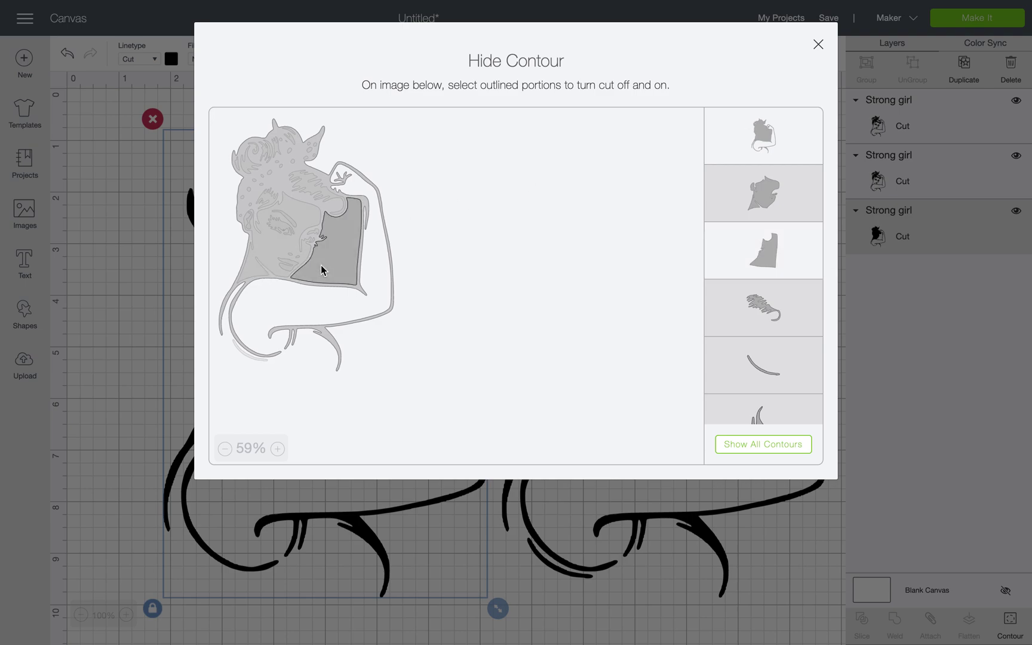
left_click(321, 270)
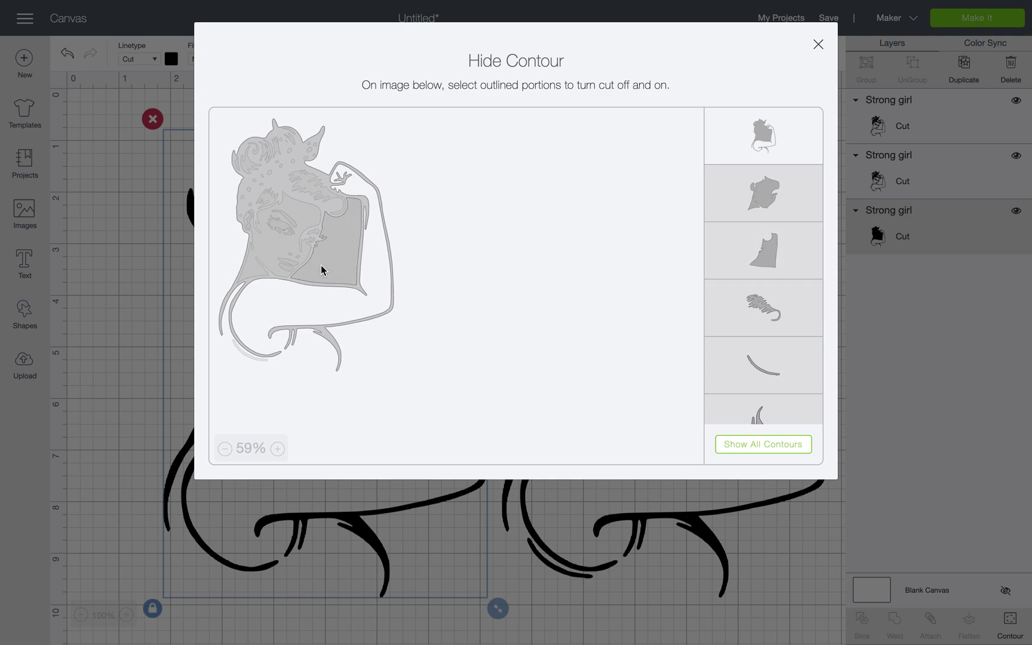
left_click(275, 183)
left_click(279, 186)
left_click(279, 185)
left_click(278, 184)
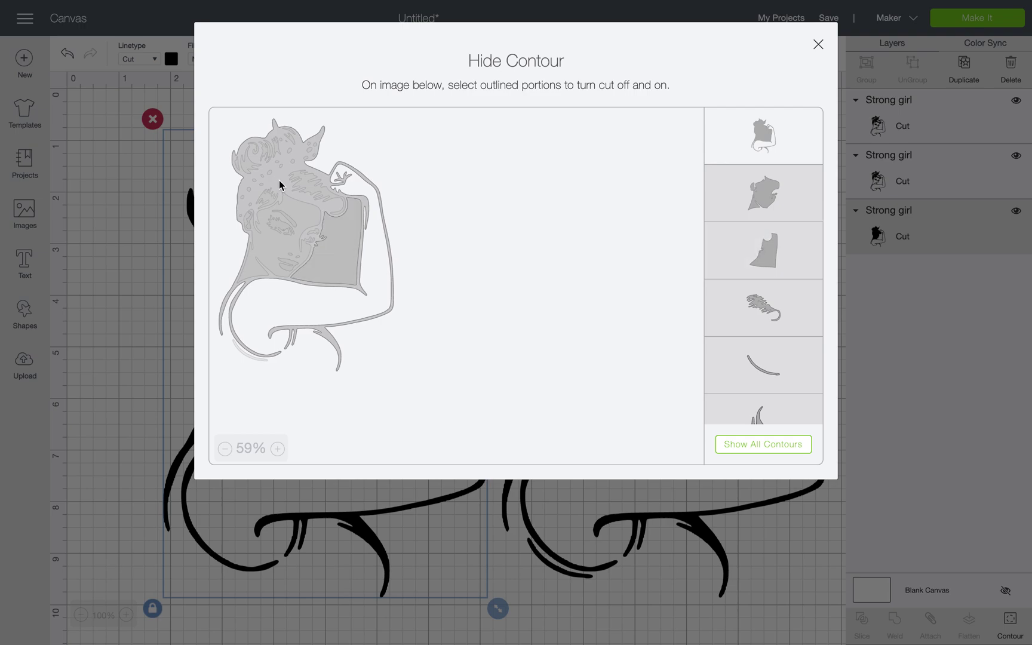
Step: Turn the contours of the front hair roll strands, the temple hair strands and the eyebrow back on
left_click(770, 307)
scroll(779, 370, "down", 3)
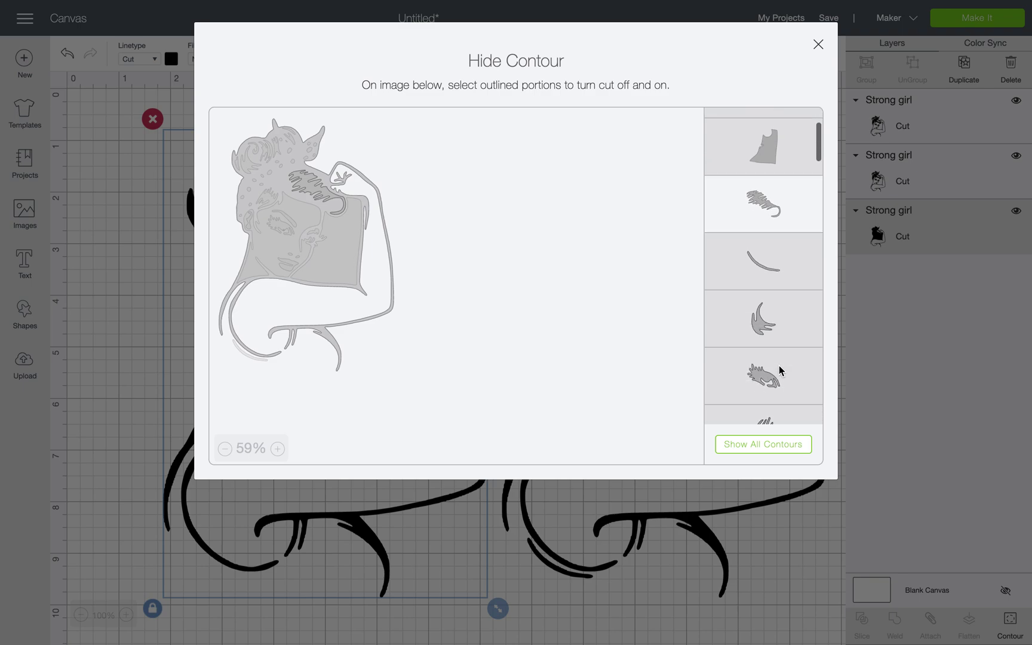
left_click(780, 370)
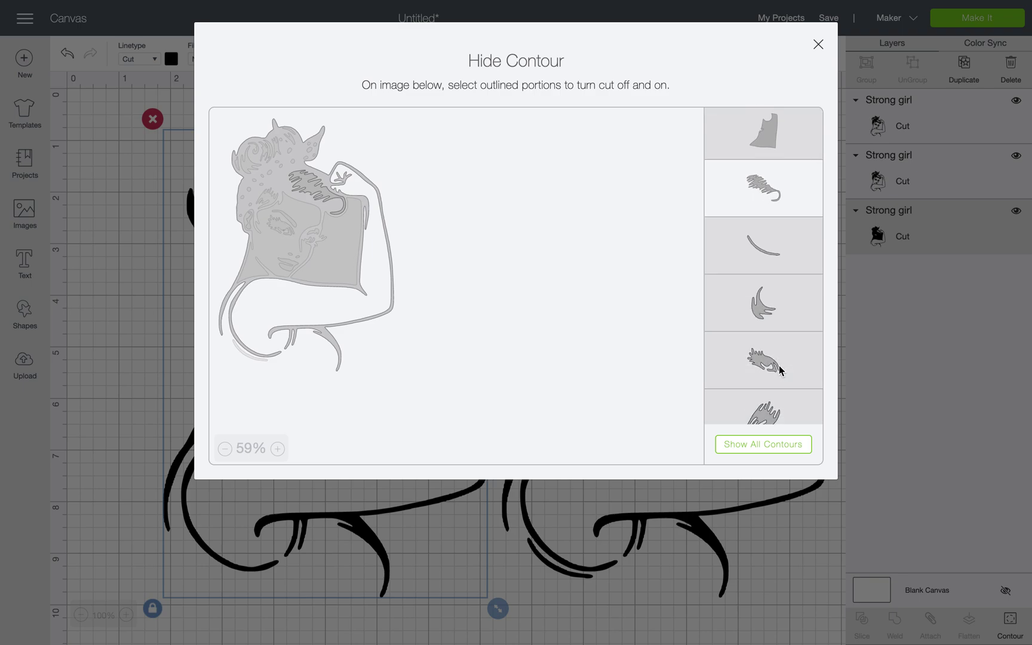
scroll(777, 394, "down", 2)
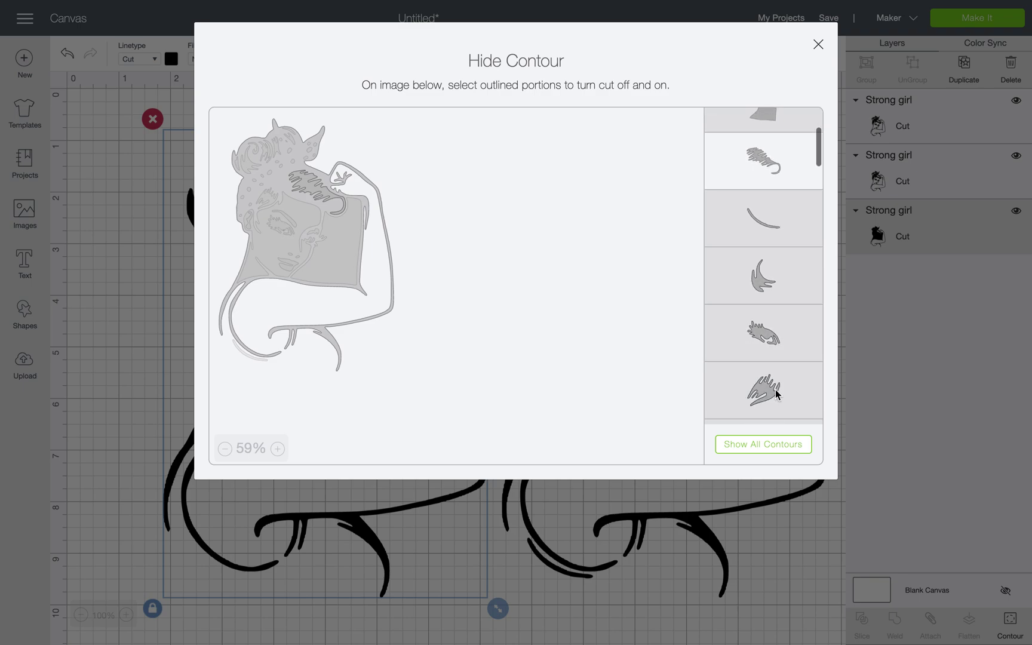
left_click(776, 338)
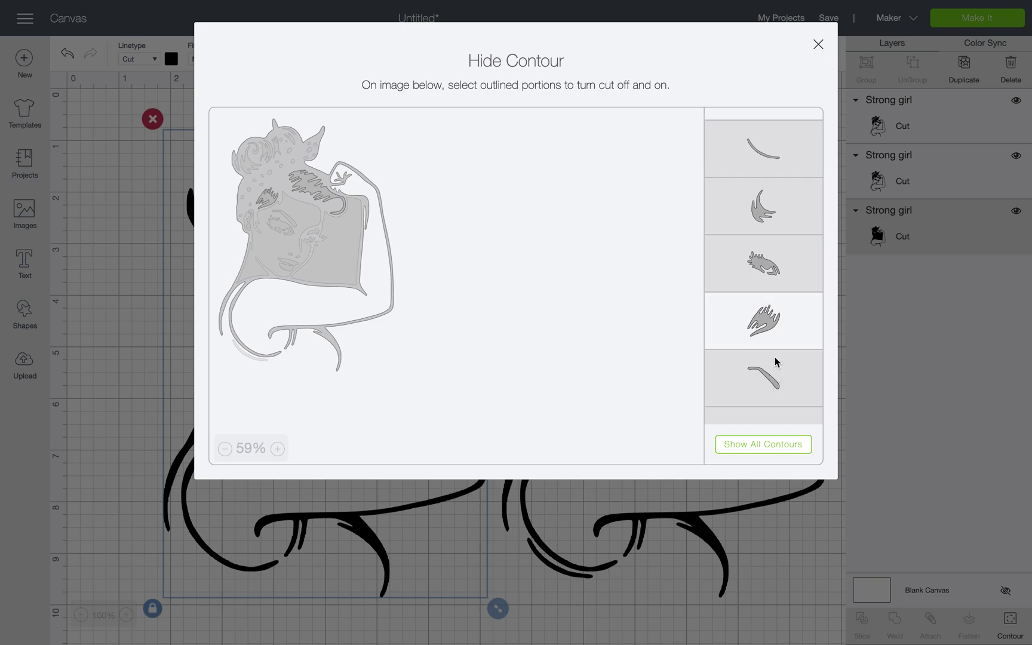
left_click(776, 371)
left_click(777, 372)
left_click(777, 372)
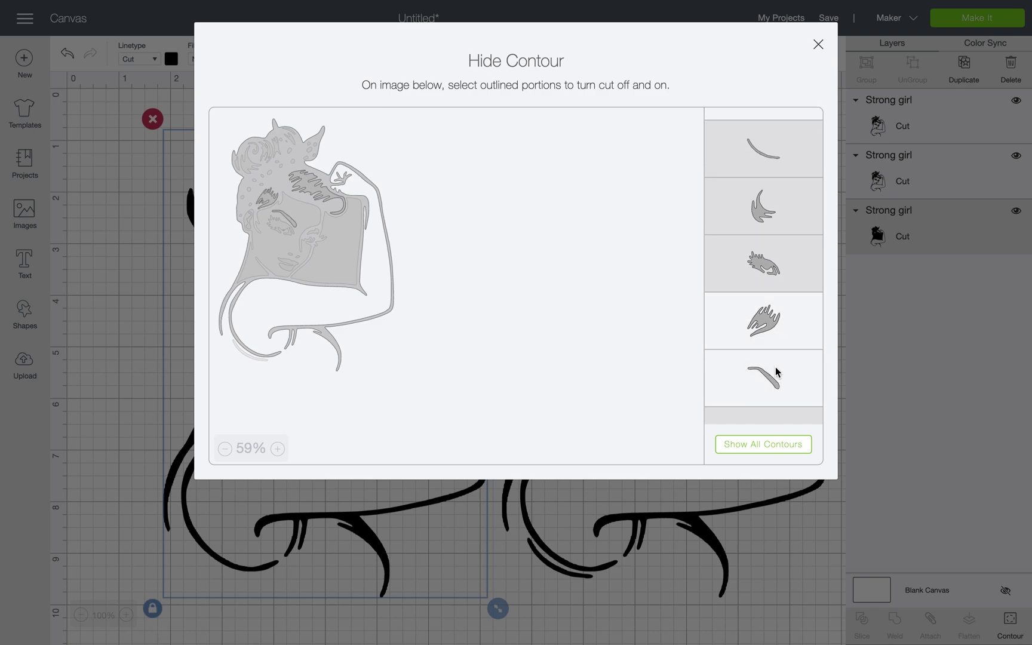
scroll(776, 372, "down", 2)
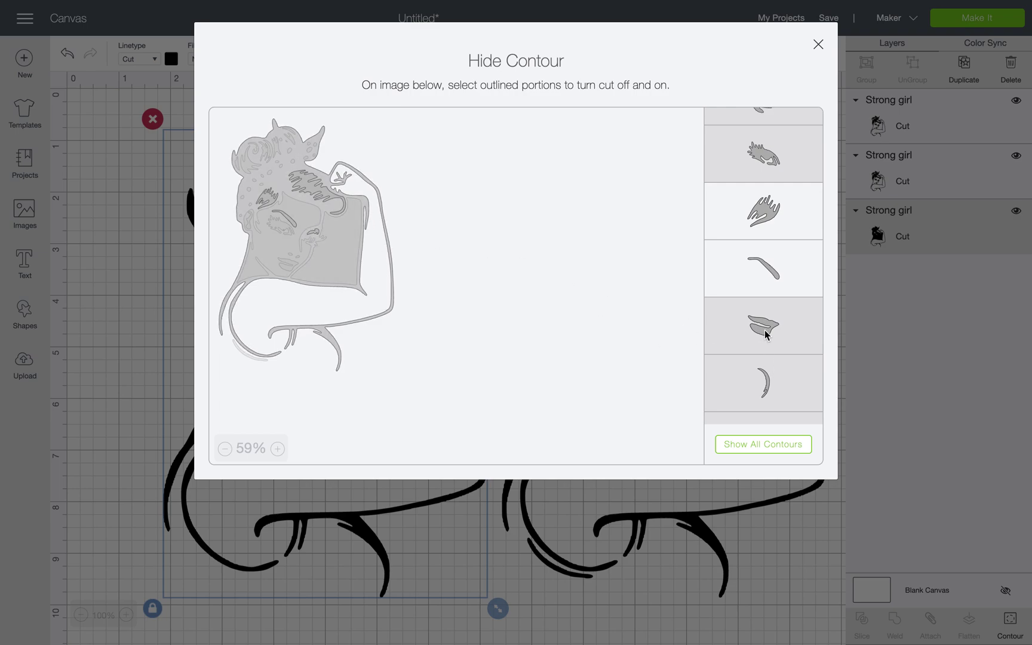
Step: Turn further contours back on for the face, neck, ear, second eye and bun strands, and close contour editing
scroll(772, 369, "down", 1)
scroll(772, 369, "down", 2)
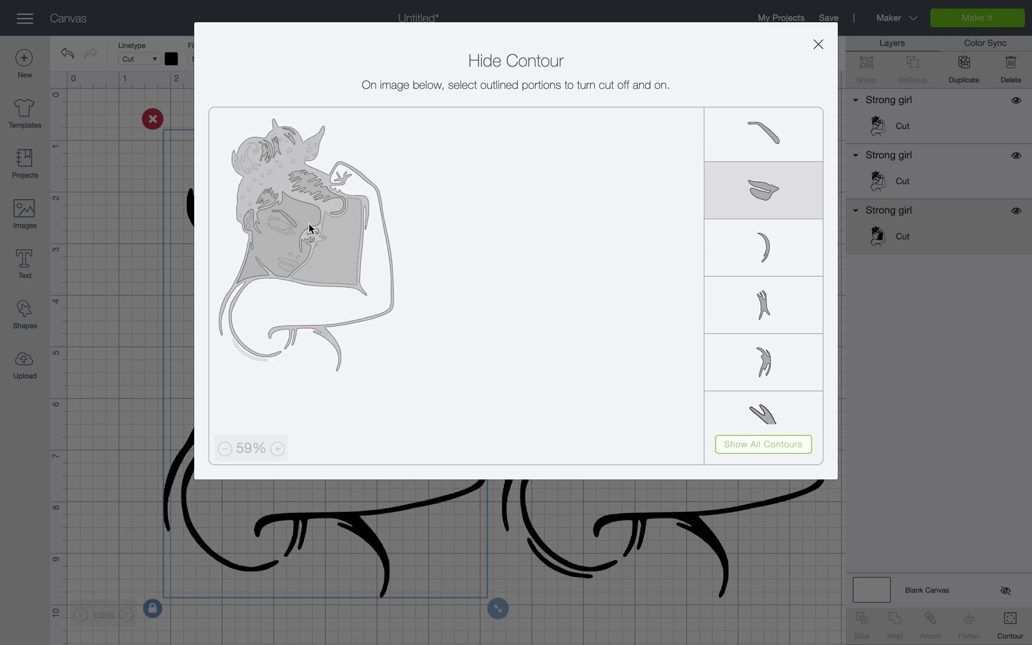
left_click(294, 146)
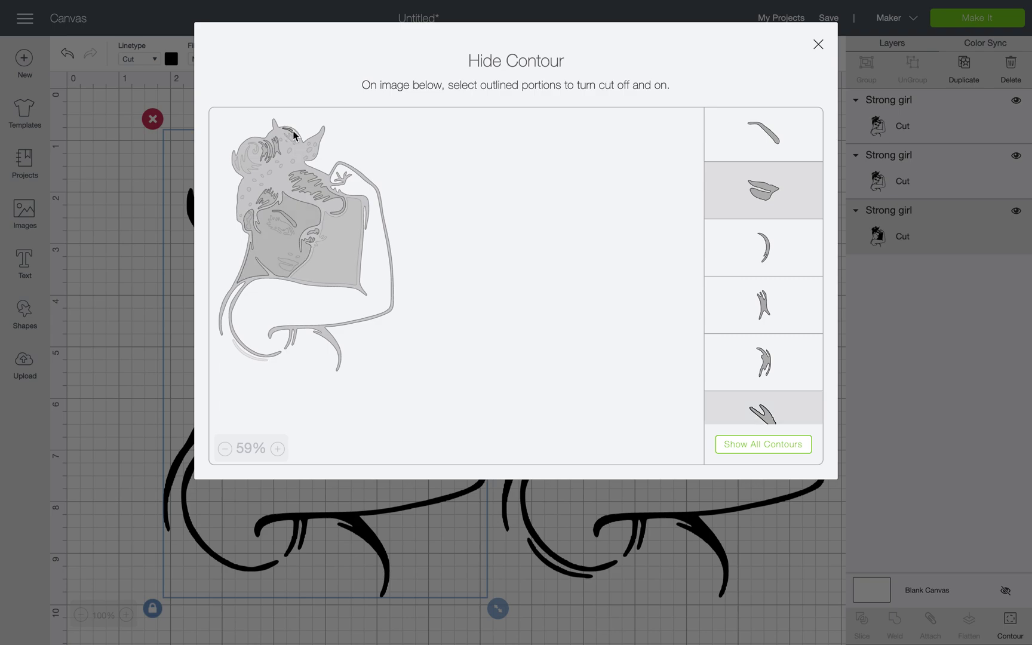
scroll(779, 307, "down", 5)
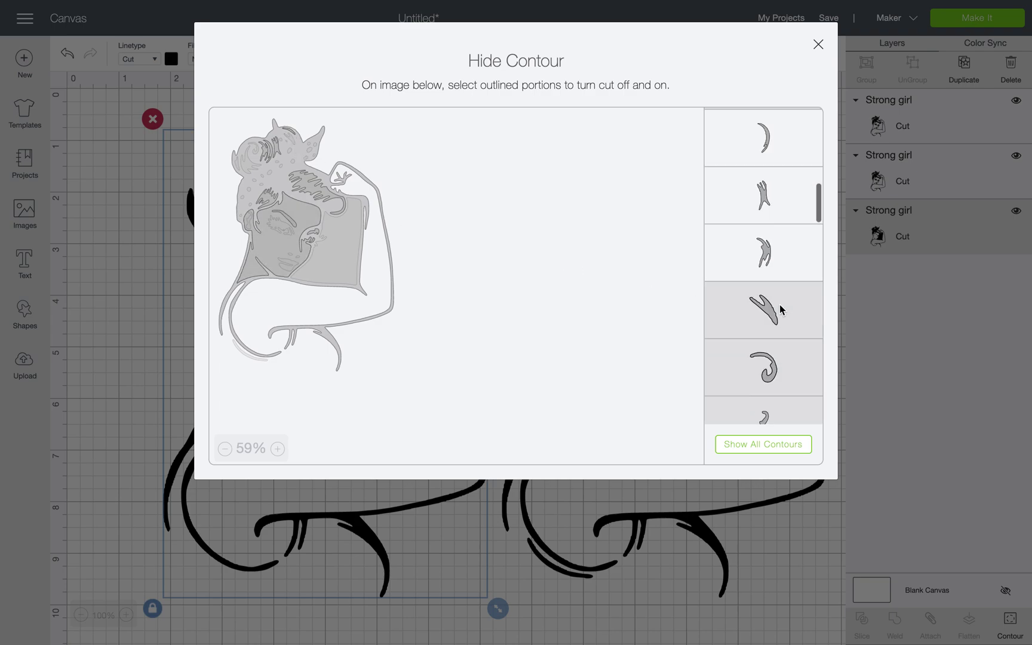
scroll(780, 305, "up", 1)
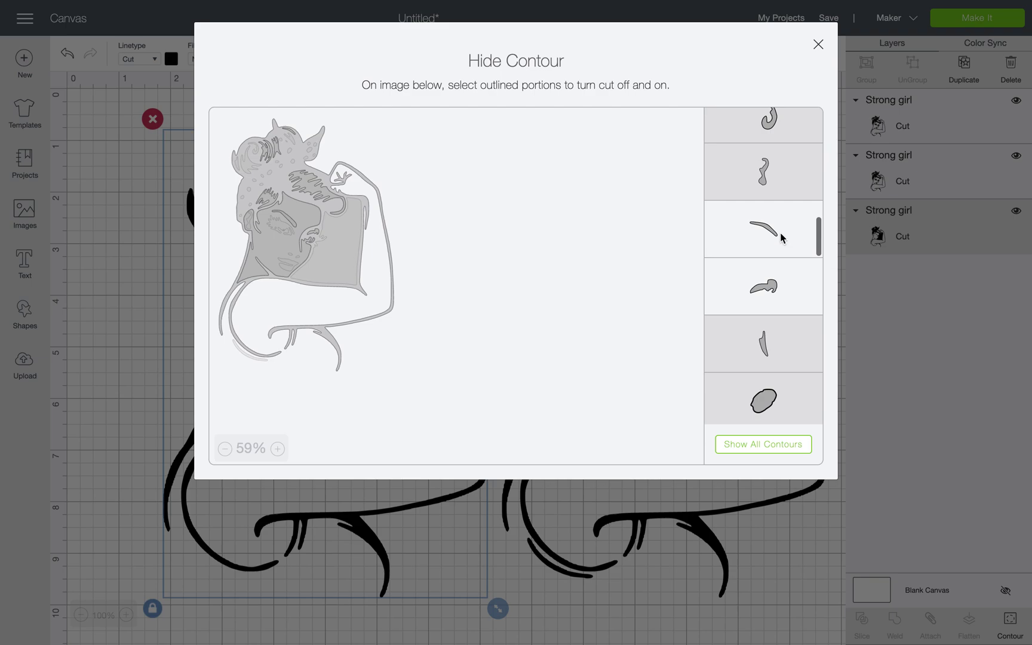
left_click(780, 236)
left_click(780, 236)
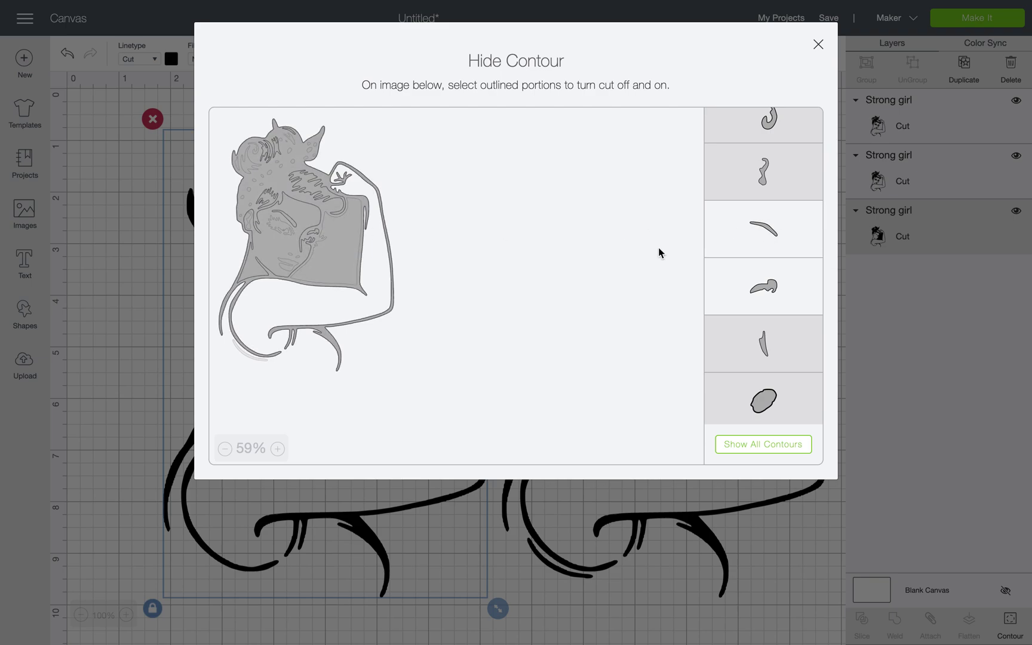
scroll(800, 299, "down", 1)
scroll(793, 264, "down", 10)
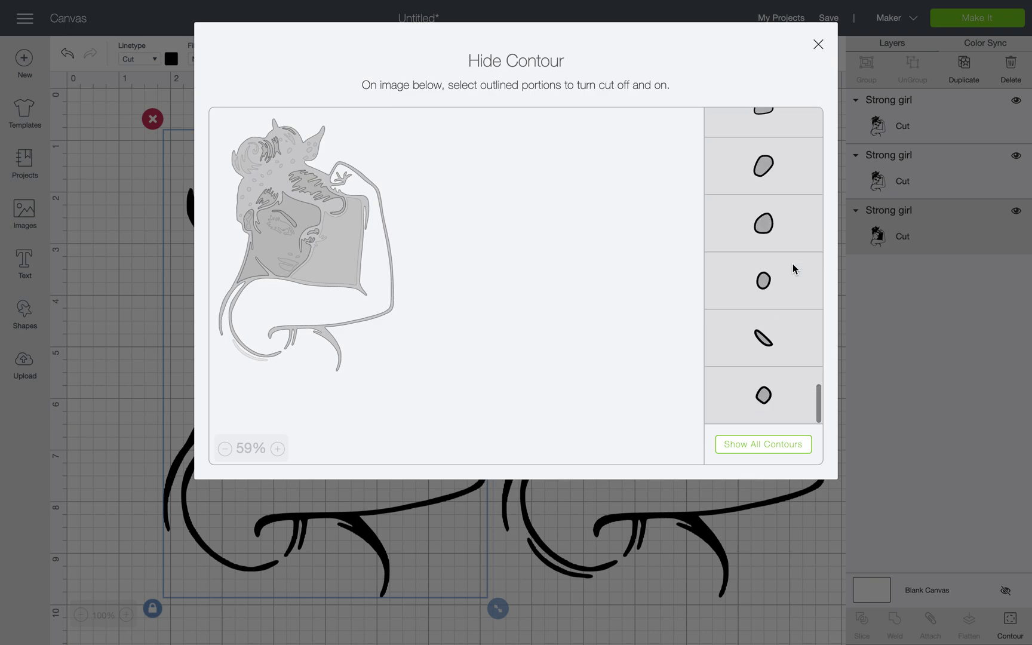
left_click(758, 582)
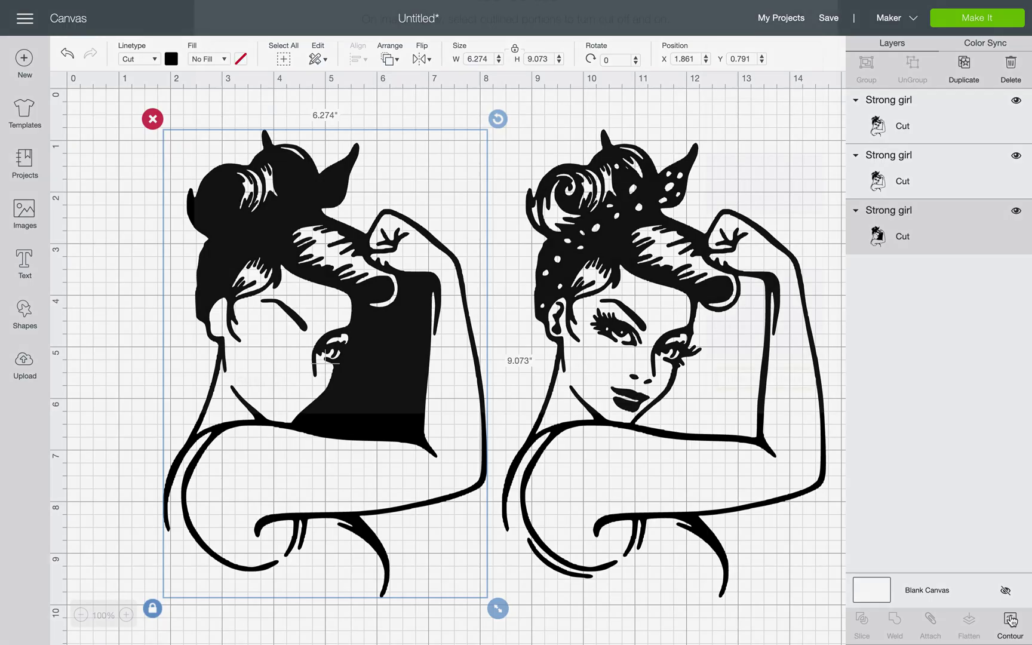
Step: Reset the Strong girl to show all contours, and hide its main outline, the lower sleeve curve and the area between face and arm
left_click(1011, 621)
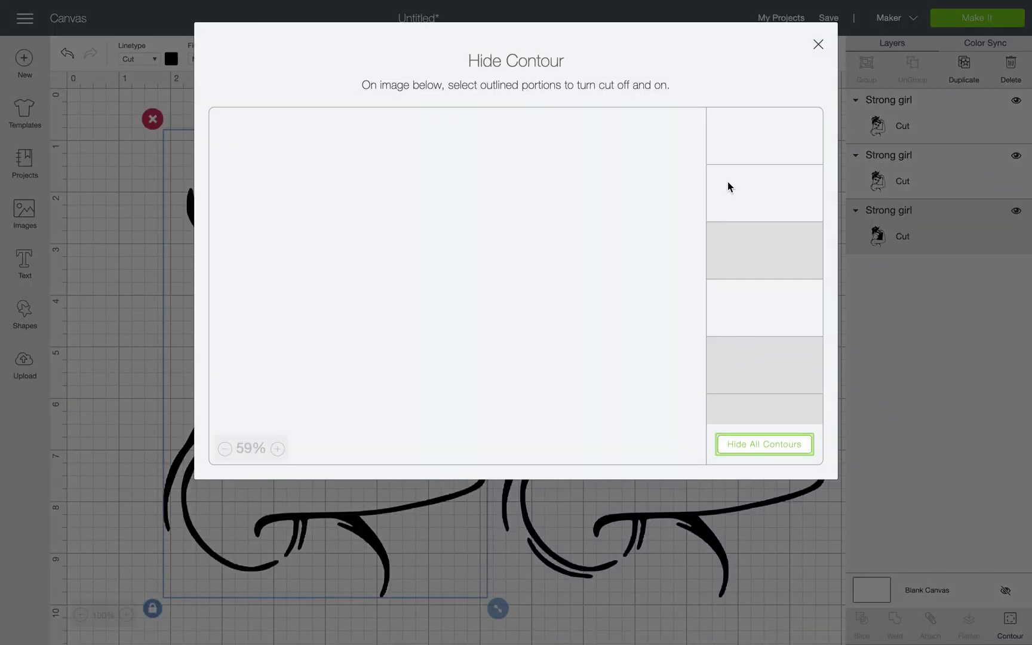
left_click(760, 449)
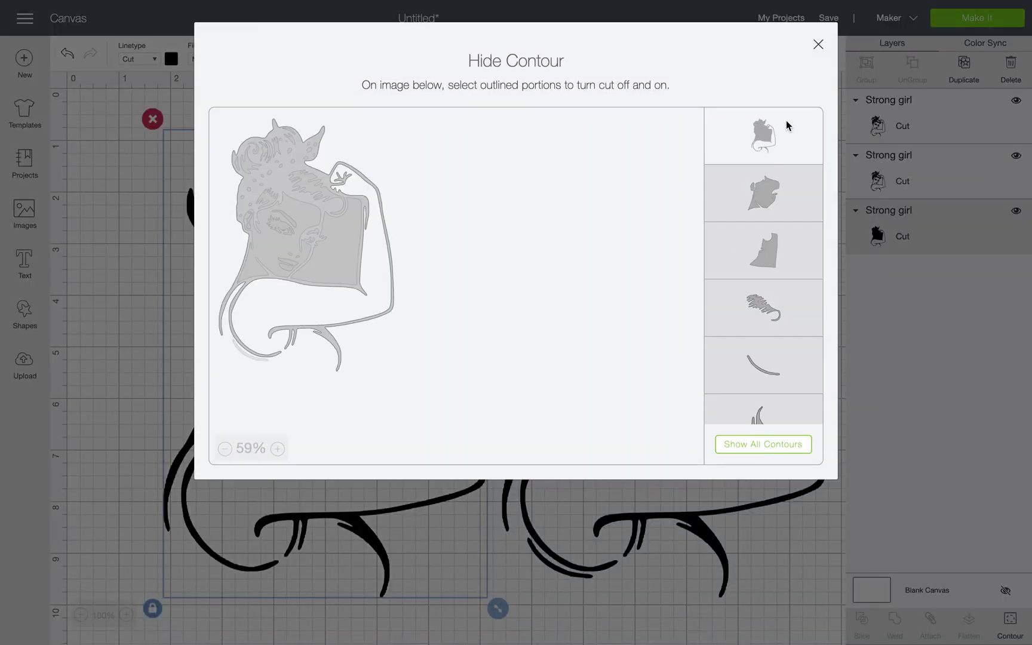
left_click(767, 447)
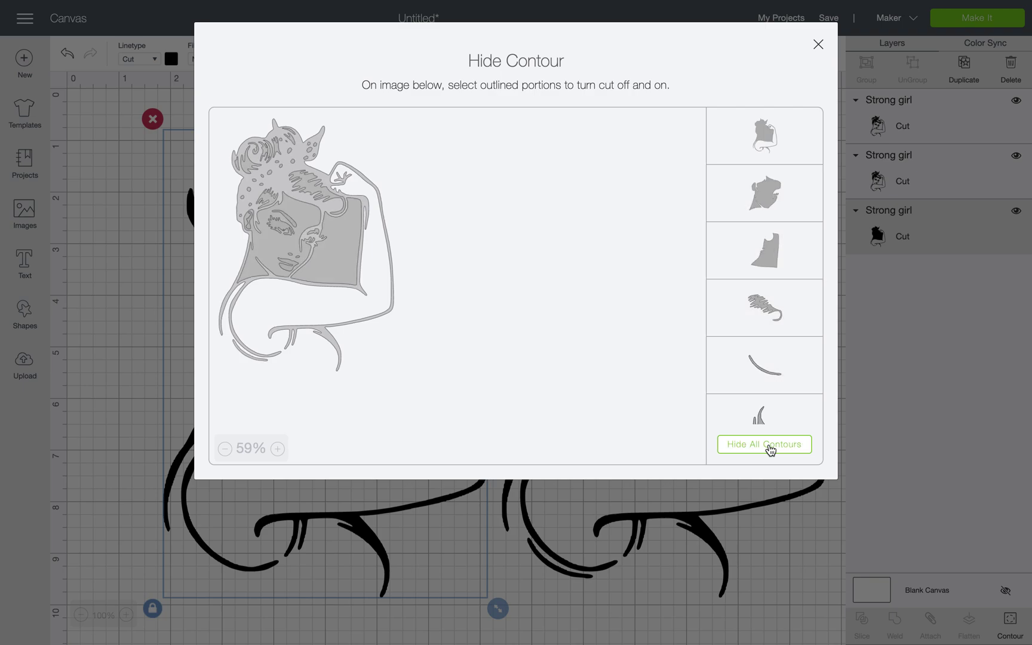
left_click(778, 133)
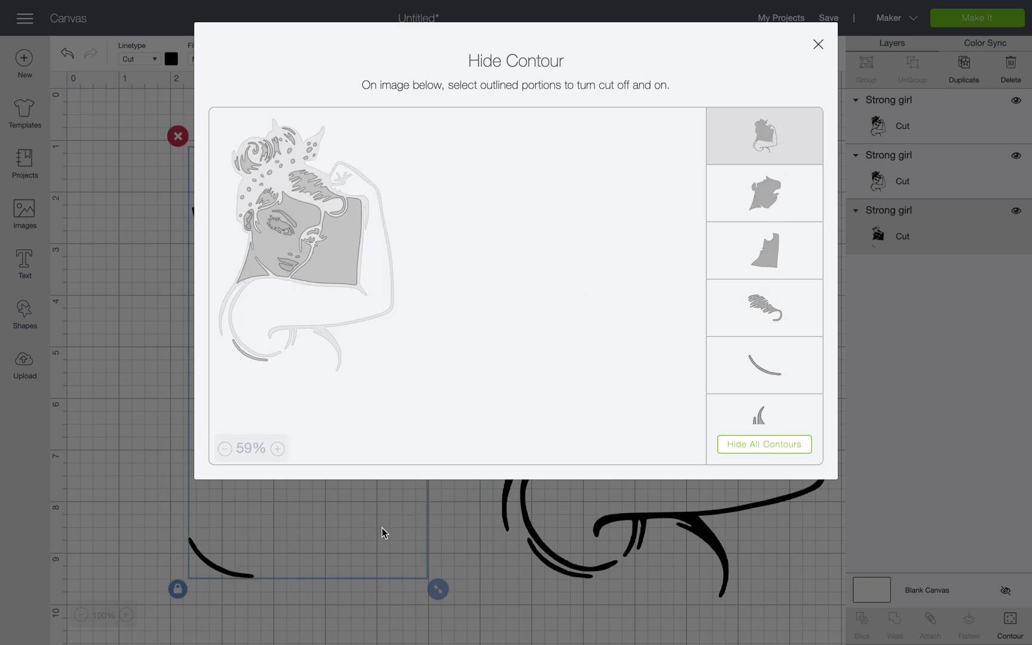
left_click(255, 359)
left_click(336, 276)
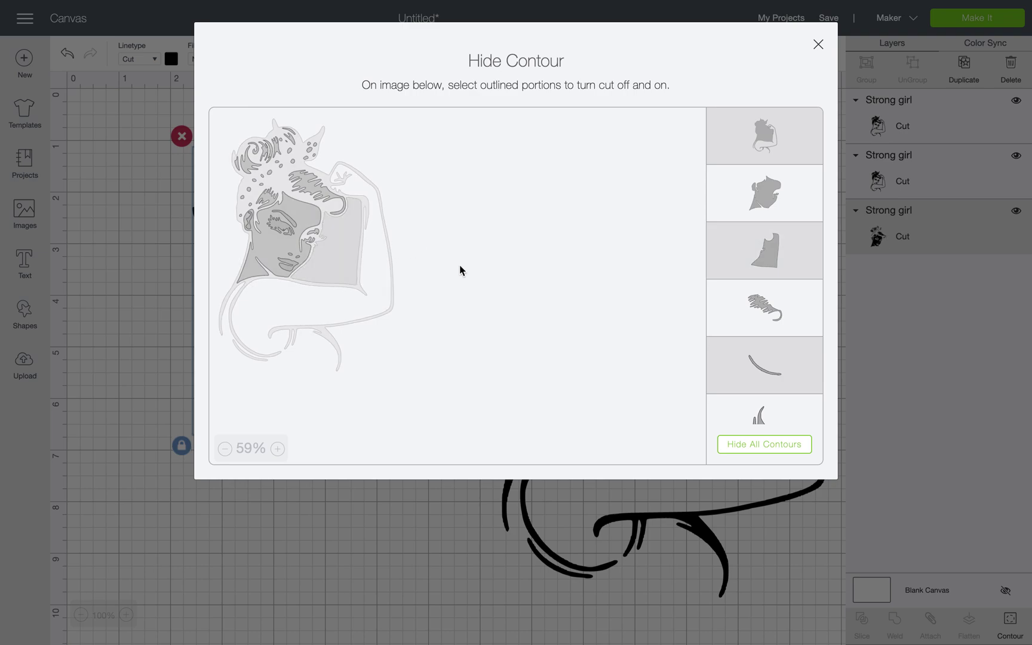
left_click(434, 550)
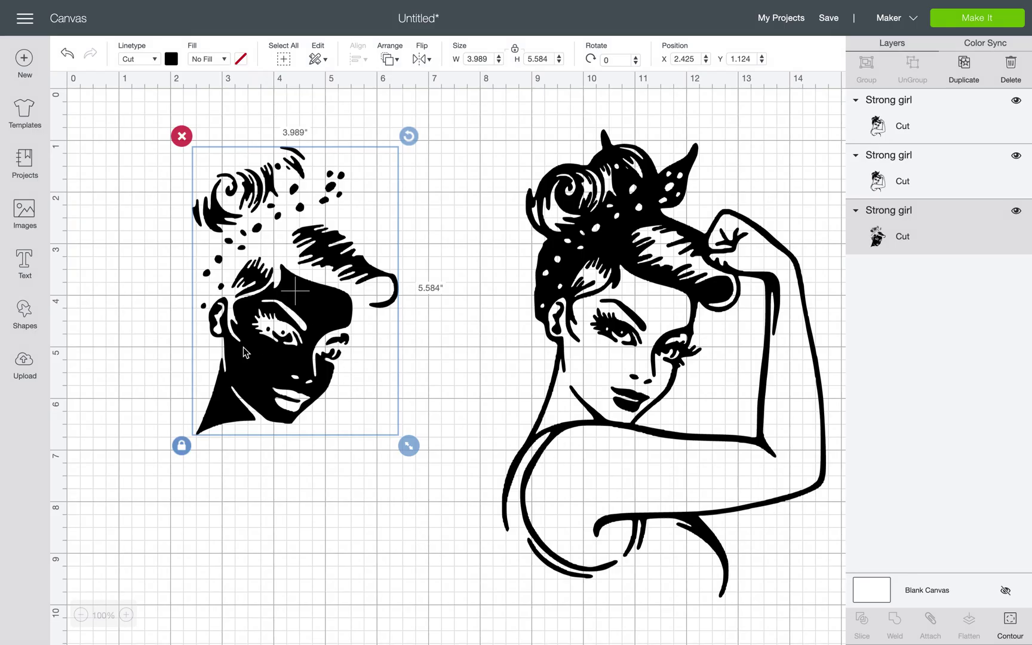
Step: Turn the contour between face and arm back on and move the Strong girl to about X 0.355, Y 1.054
left_click(1010, 624)
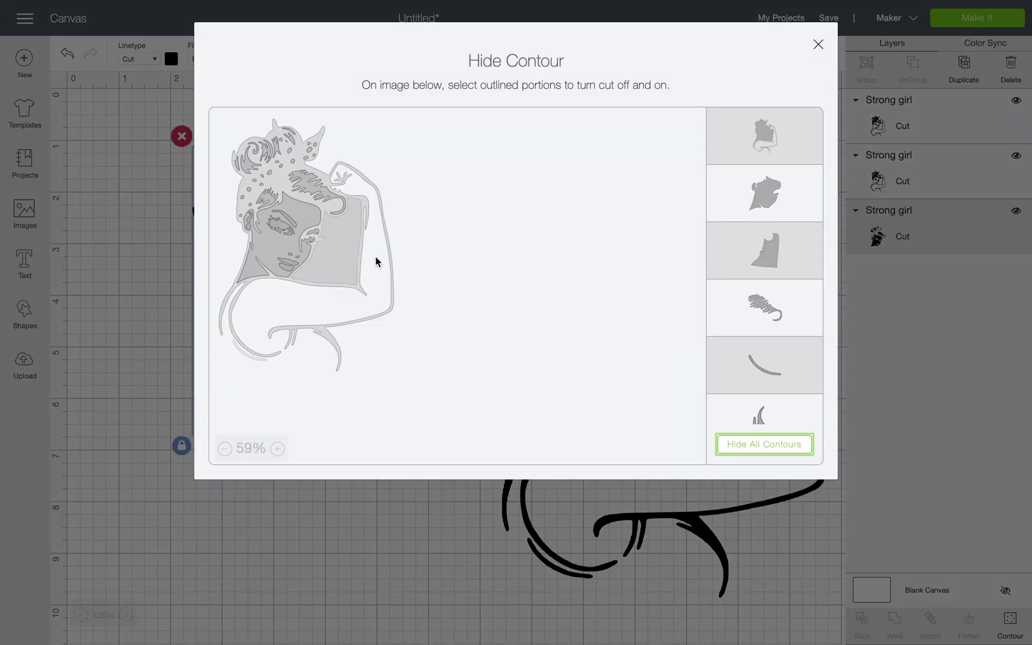
left_click(309, 227)
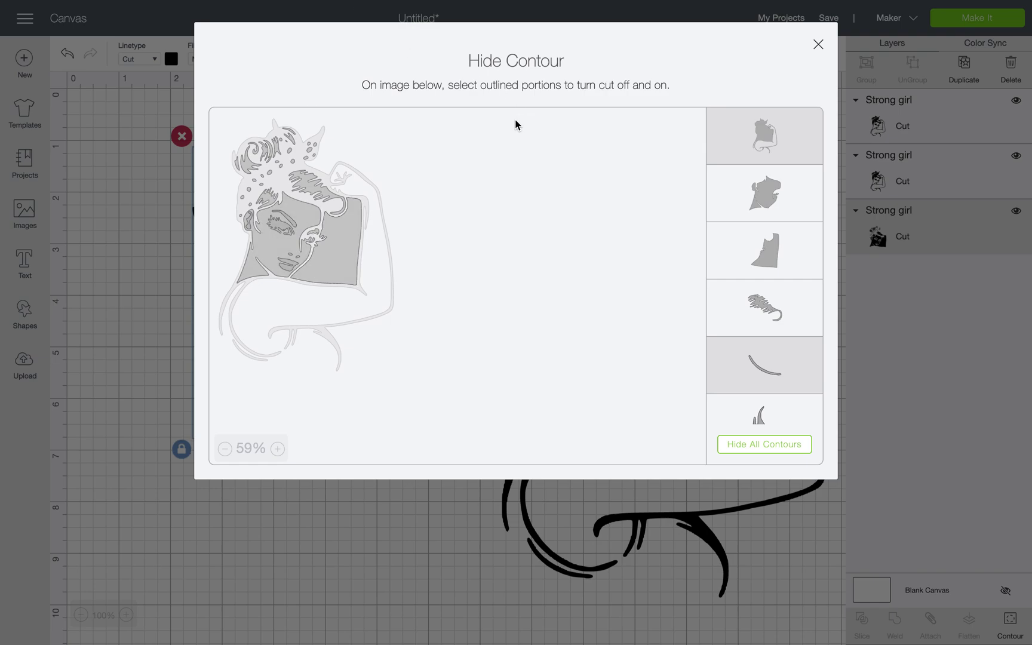
left_click_drag(469, 60, 458, 80)
left_click(504, 46)
left_click(650, 548)
left_click_drag(311, 350, 204, 347)
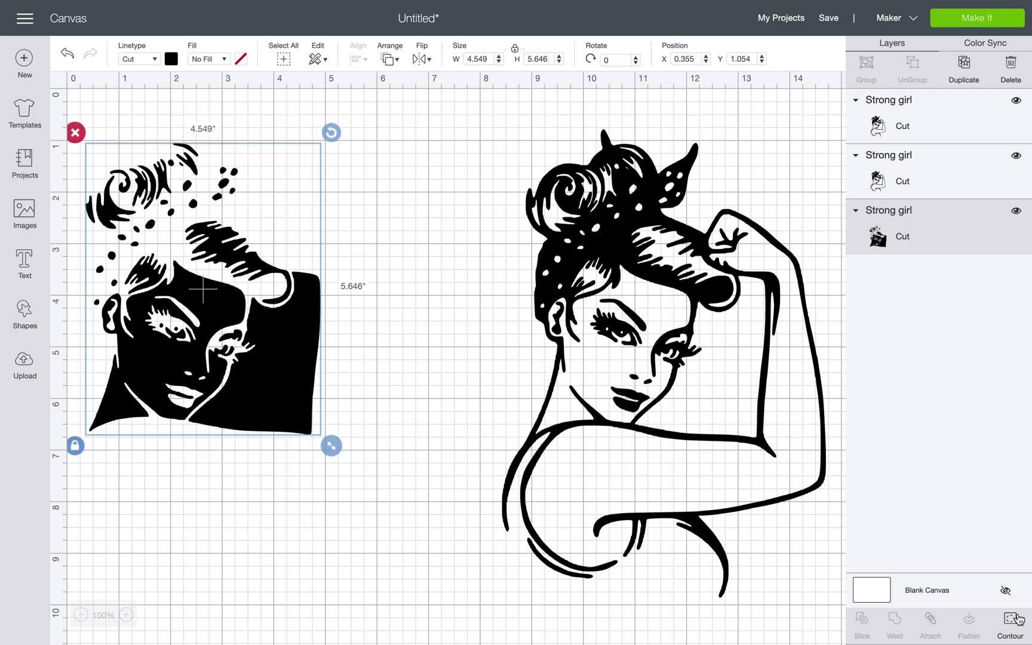
Step: Switch all contours of the moved Strong girl off and back on so that every contour is shown
left_click(1010, 621)
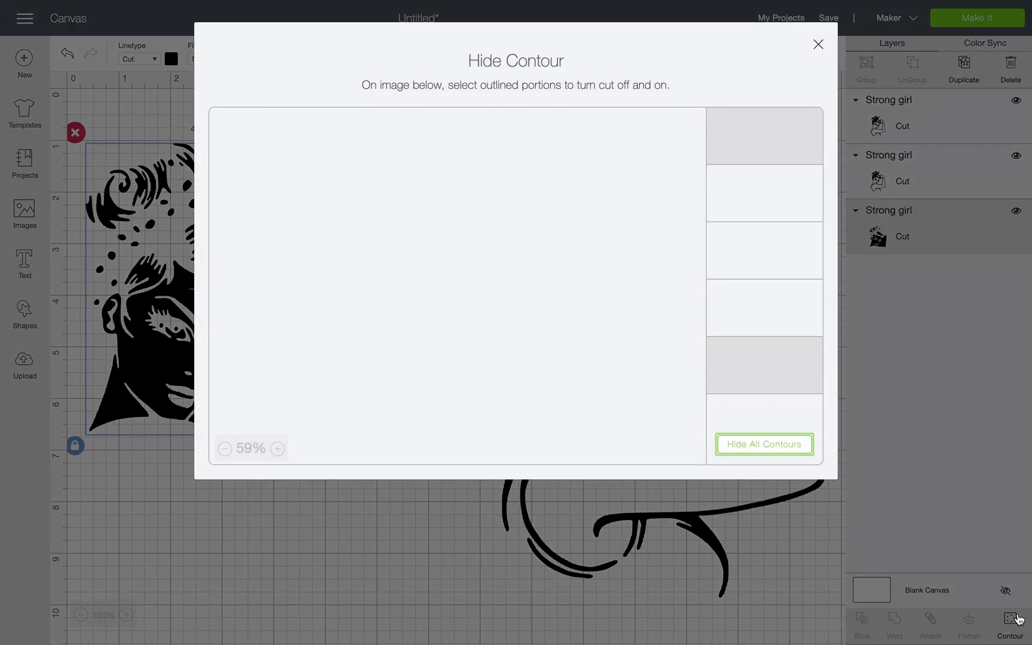
left_click(796, 453)
scroll(779, 261, "down", 1)
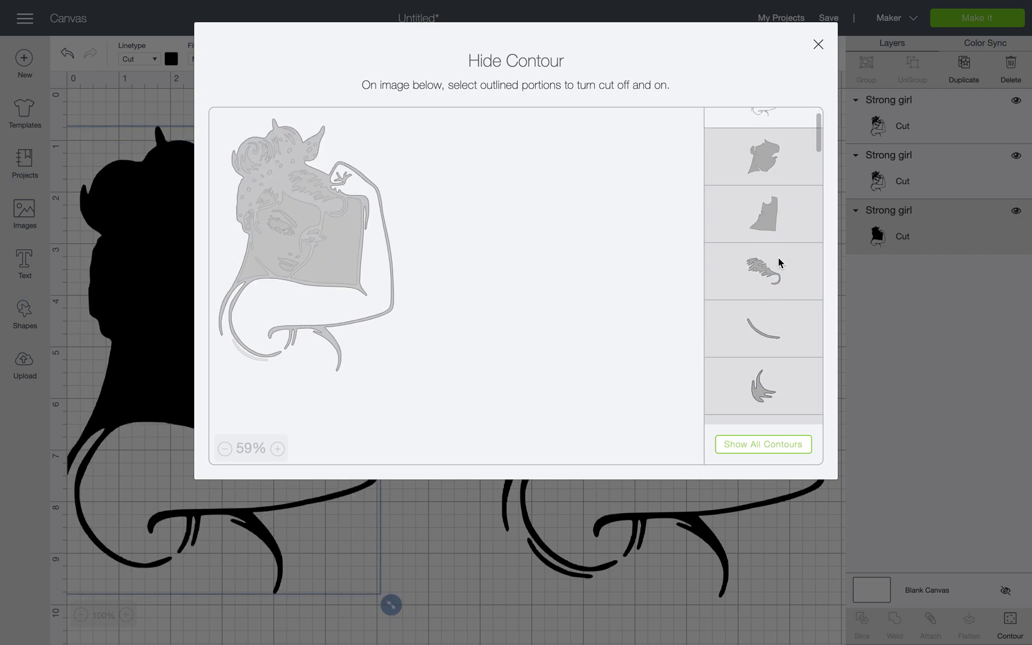
scroll(779, 262, "up", 1)
left_click(770, 445)
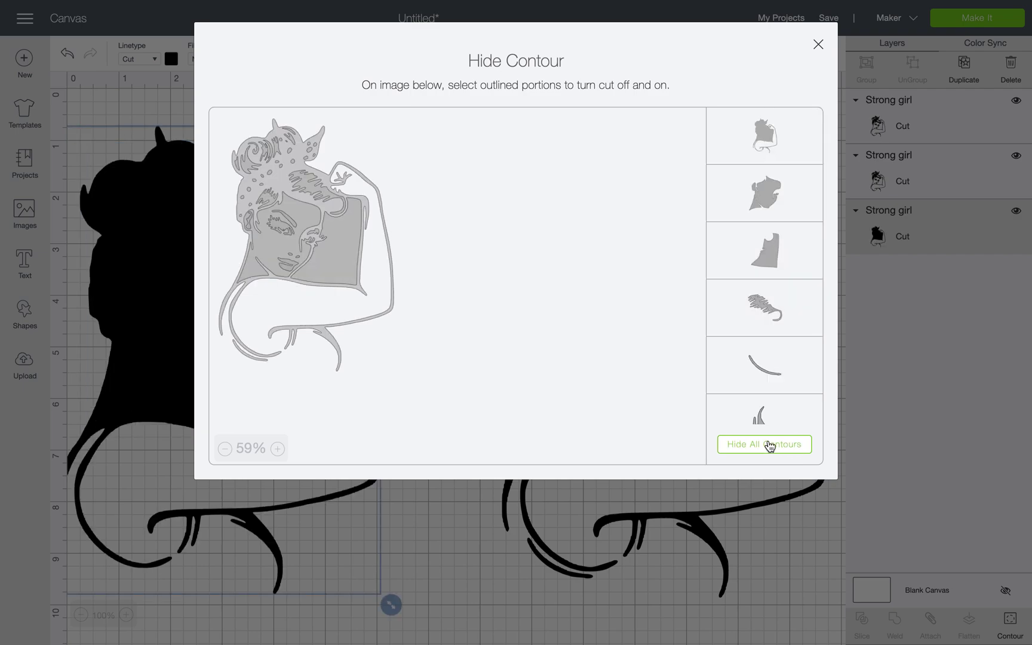
Step: Find the lips in the contour list and identify them by hiding and restoring that contour
scroll(769, 391, "down", 2)
scroll(770, 391, "down", 2)
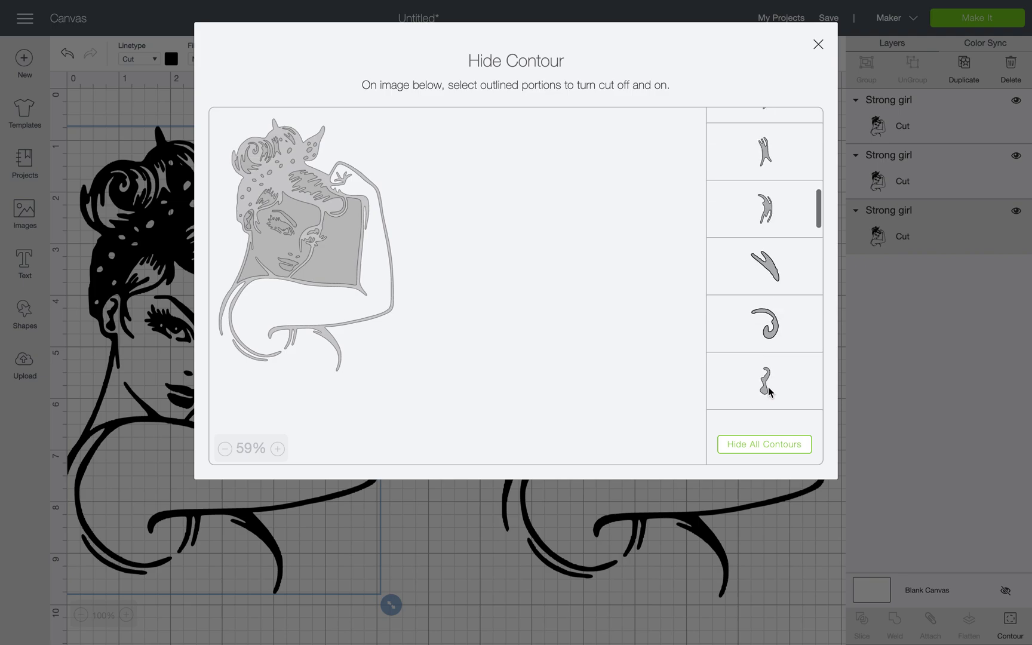
scroll(769, 392, "down", 2)
scroll(770, 391, "down", 6)
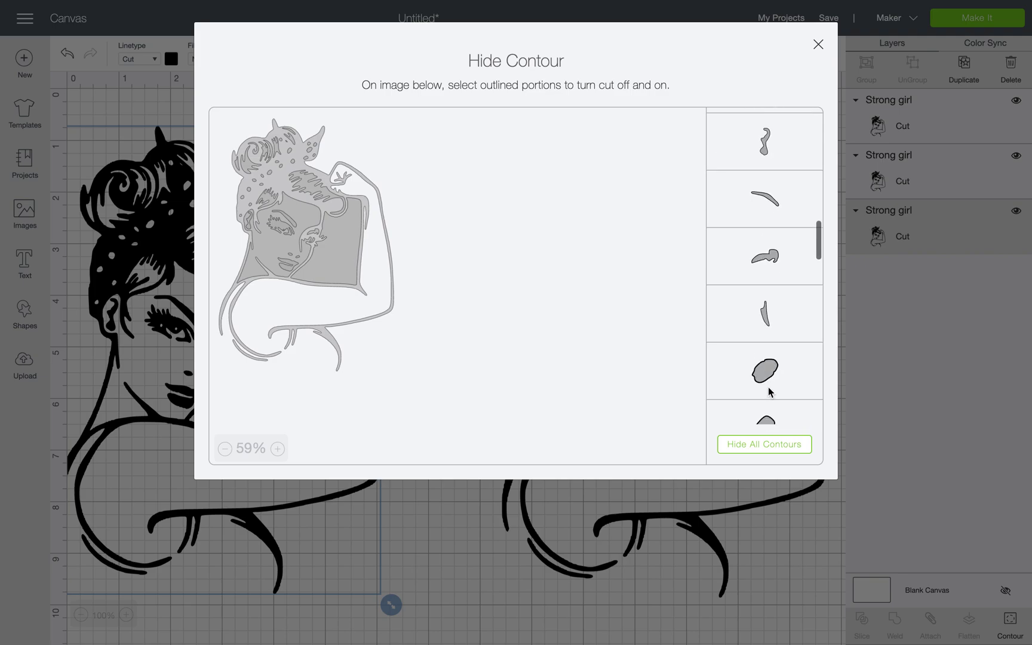
scroll(769, 391, "up", 4)
scroll(770, 391, "up", 5)
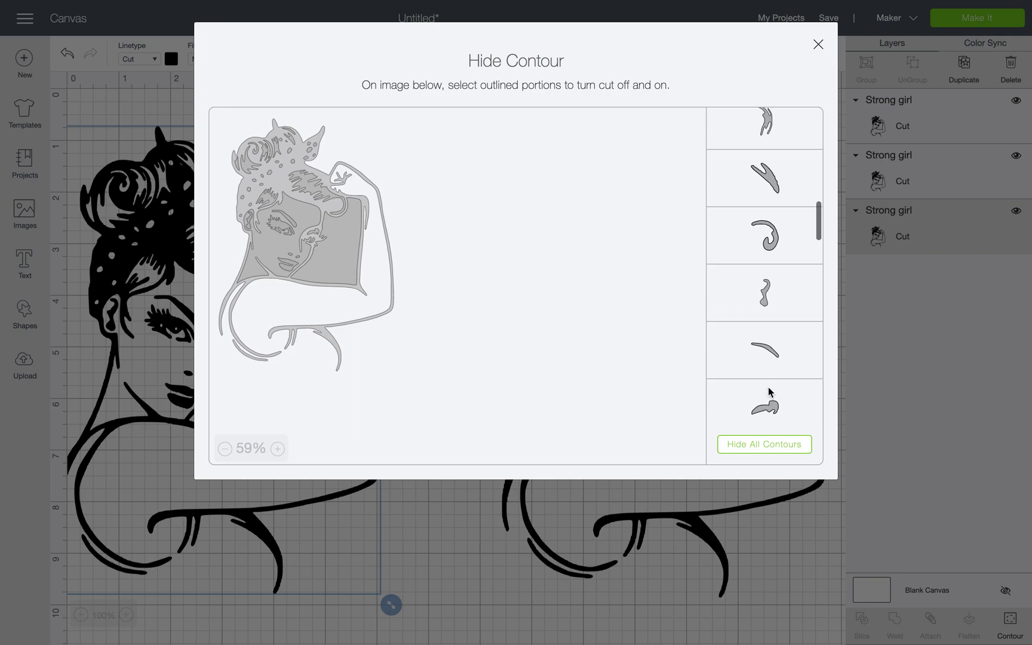
scroll(770, 391, "up", 1)
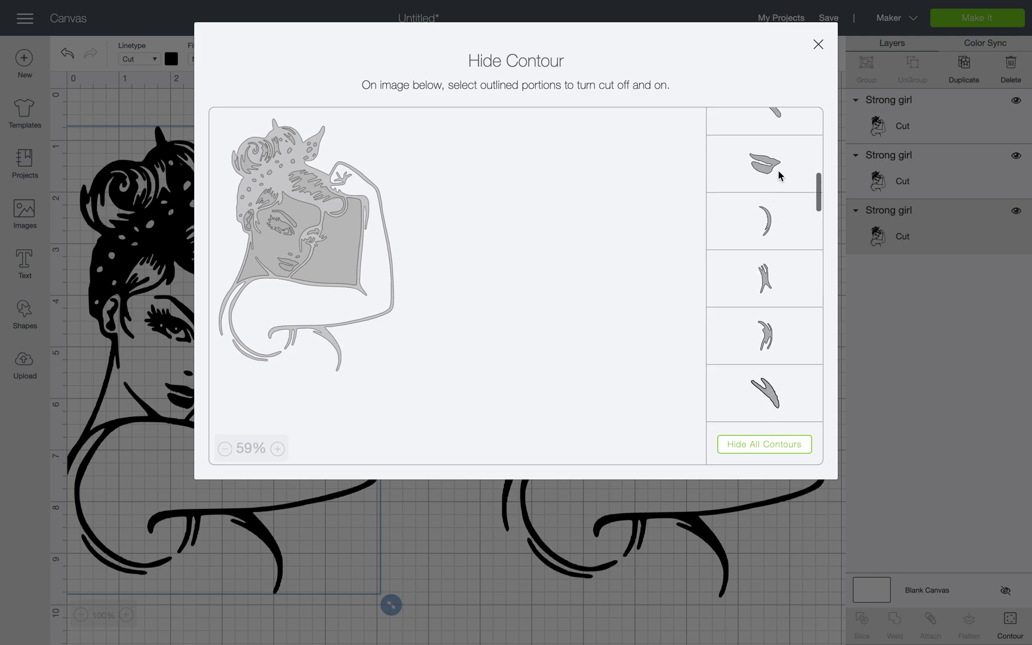
left_click(780, 156)
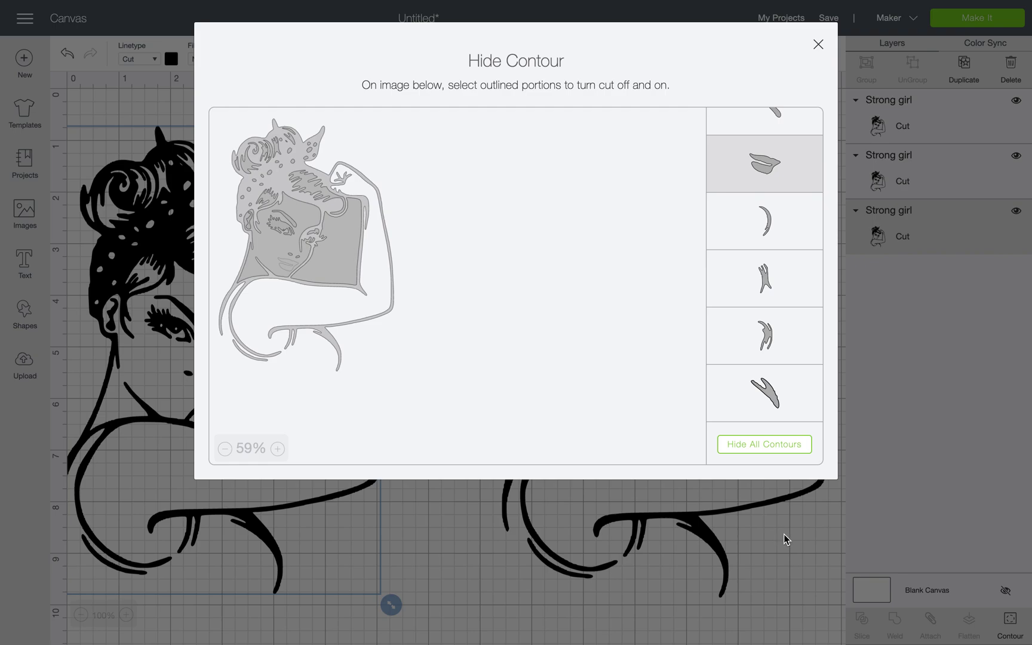
left_click(742, 150)
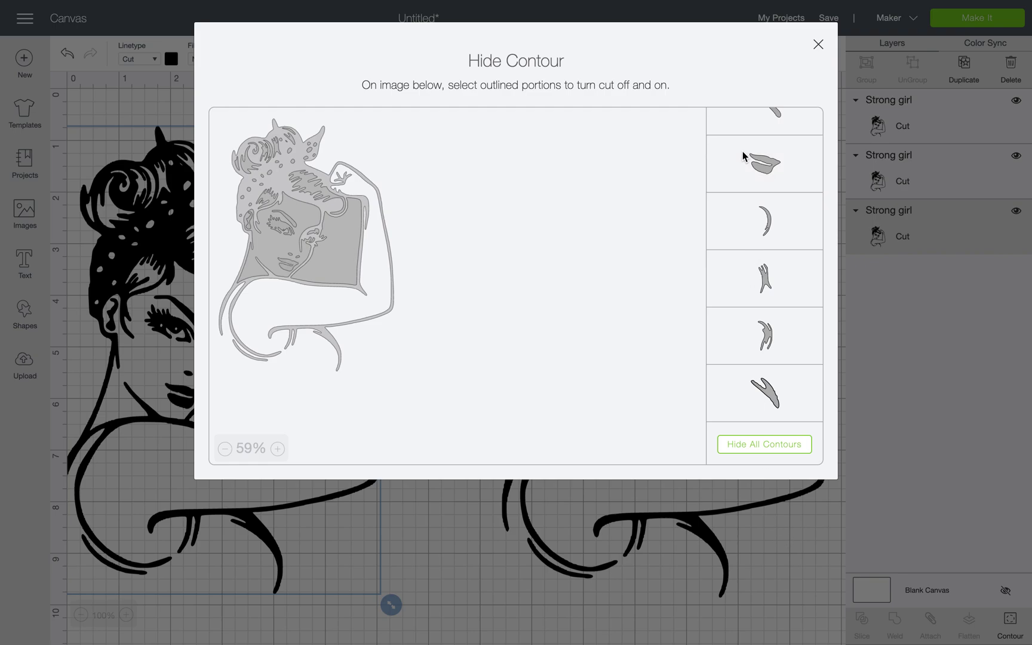
Step: Hide every contour of this Strong girl except the lips, including the main outline, and colour the remaining lips red
left_click(778, 451)
left_click(761, 159)
scroll(760, 158, "up", 5)
left_click(759, 154)
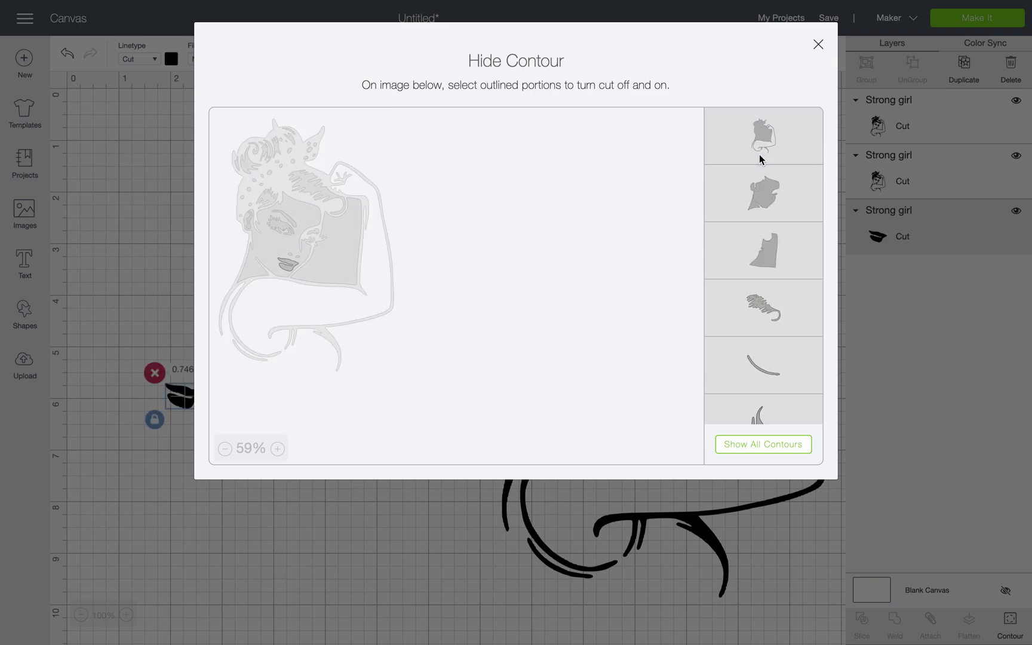
left_click(357, 504)
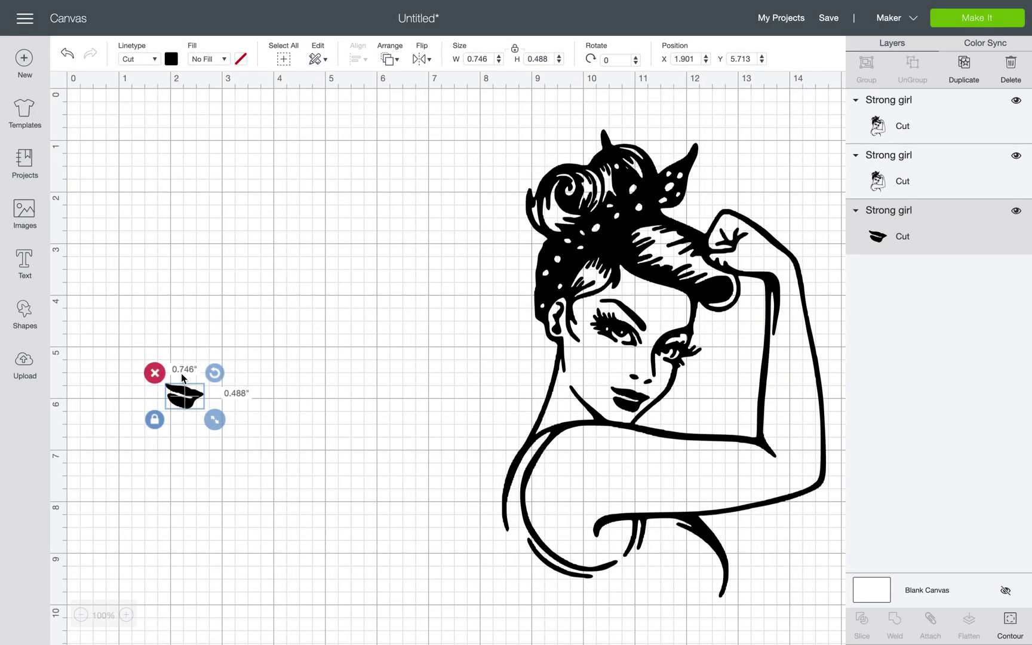
left_click(171, 58)
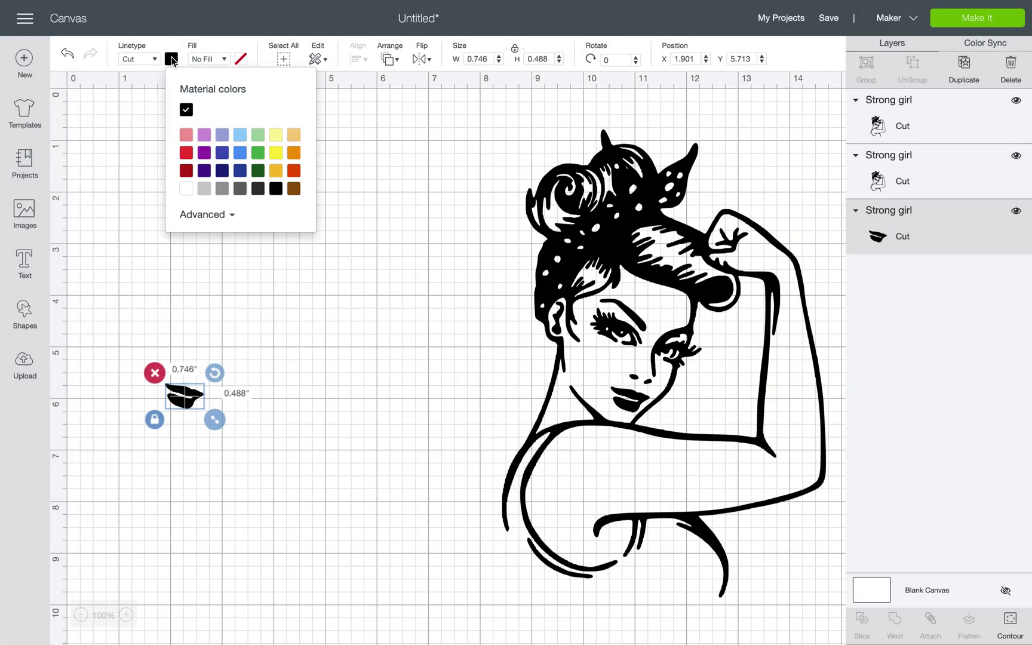
left_click(188, 156)
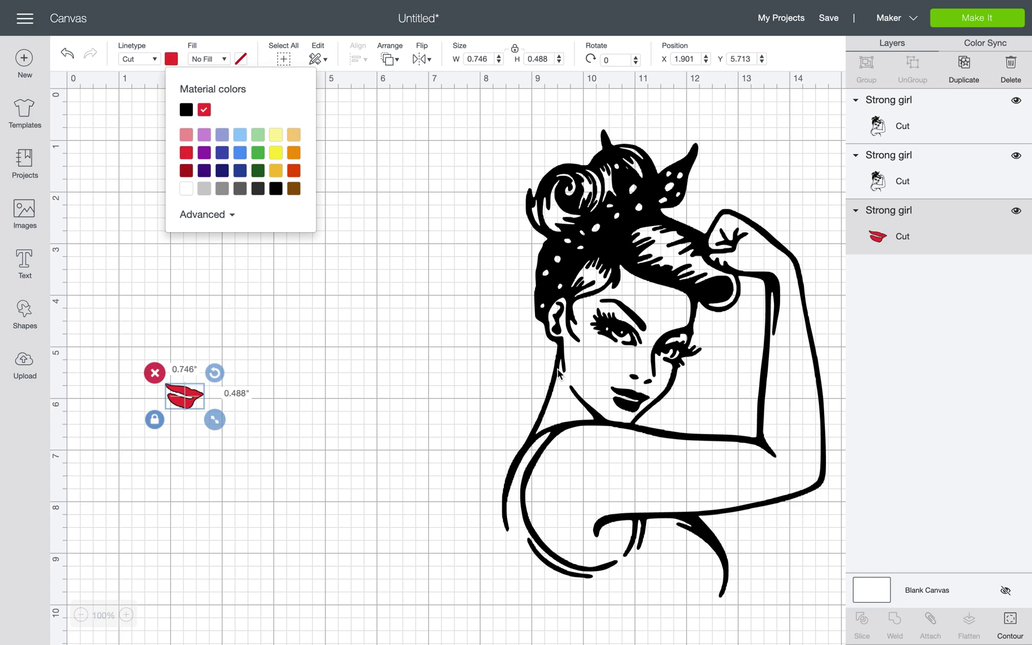
Step: Move the black Strong girl to about X 5.055, Y 0.402 and the red lips to about X 13.054, Y 4.602
left_click(597, 371)
left_click_drag(596, 371, 422, 350)
left_click_drag(182, 399, 728, 341)
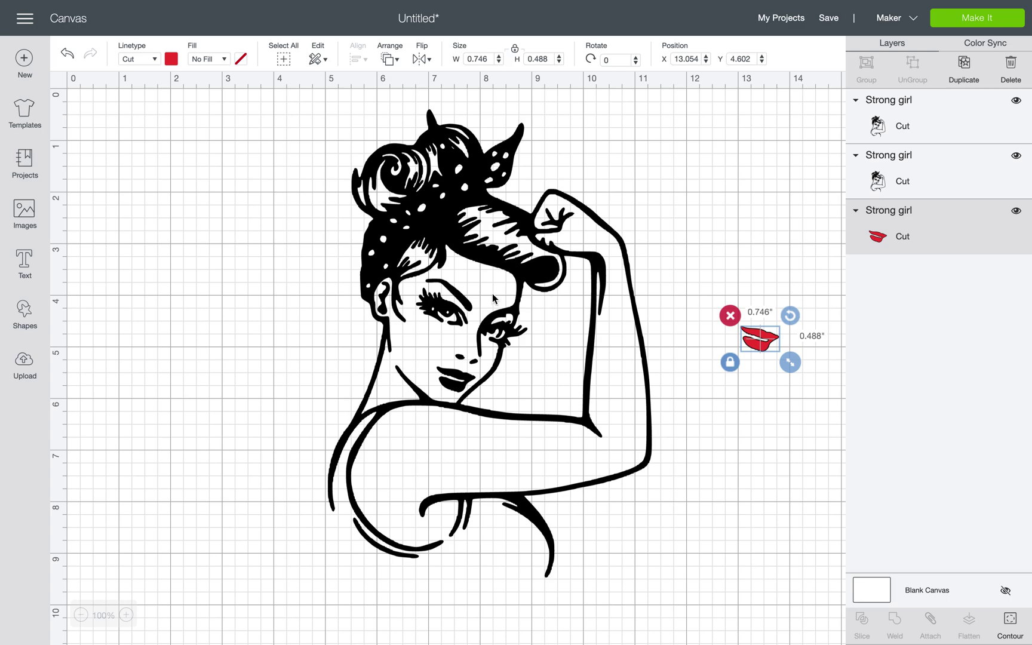
Step: Hide only the lips contour on the black Strong girl in the middle layer and close contour editing
left_click(908, 173)
left_click(1019, 635)
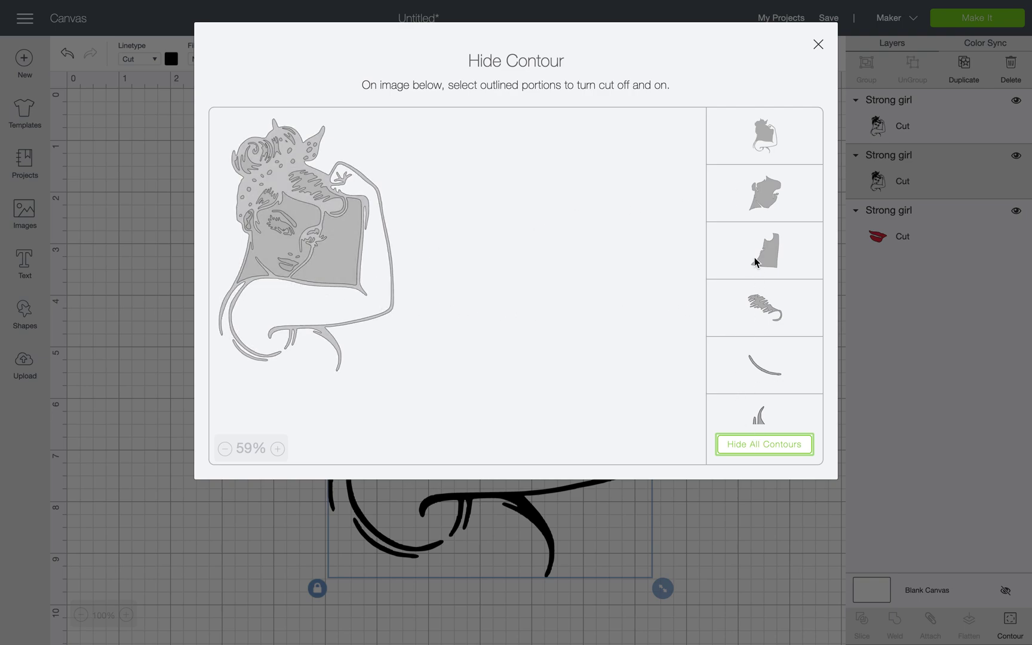
scroll(763, 293, "down", 10)
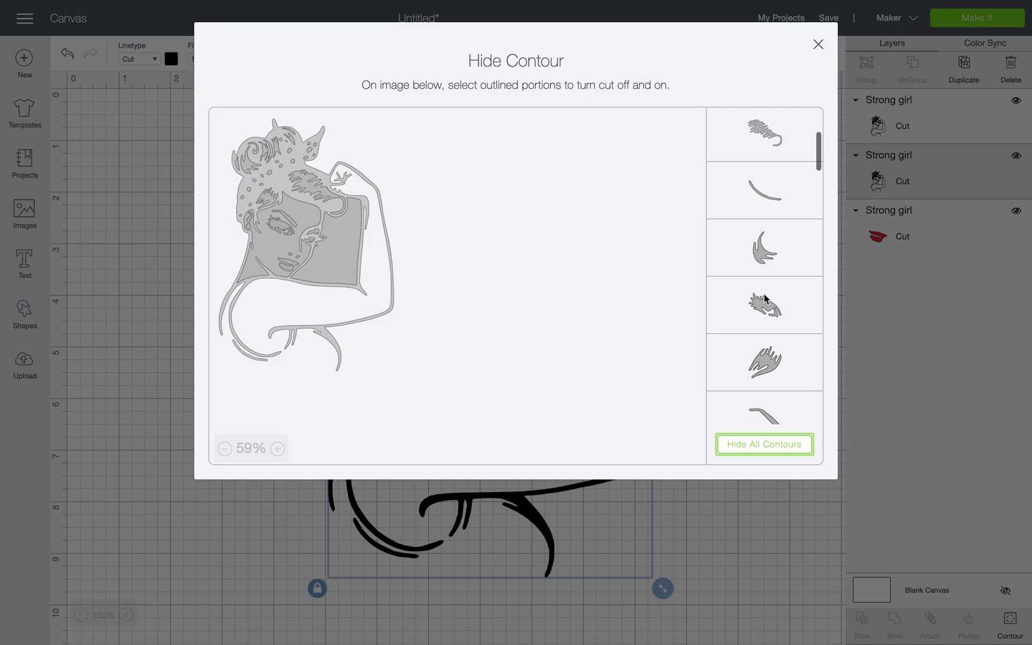
left_click(764, 249)
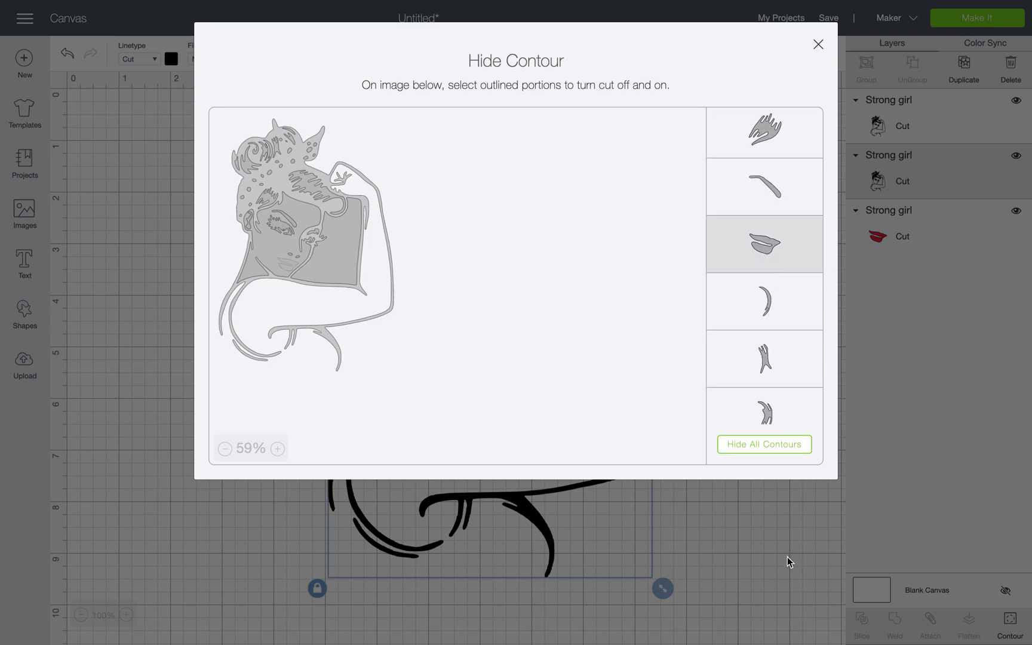
left_click(787, 557)
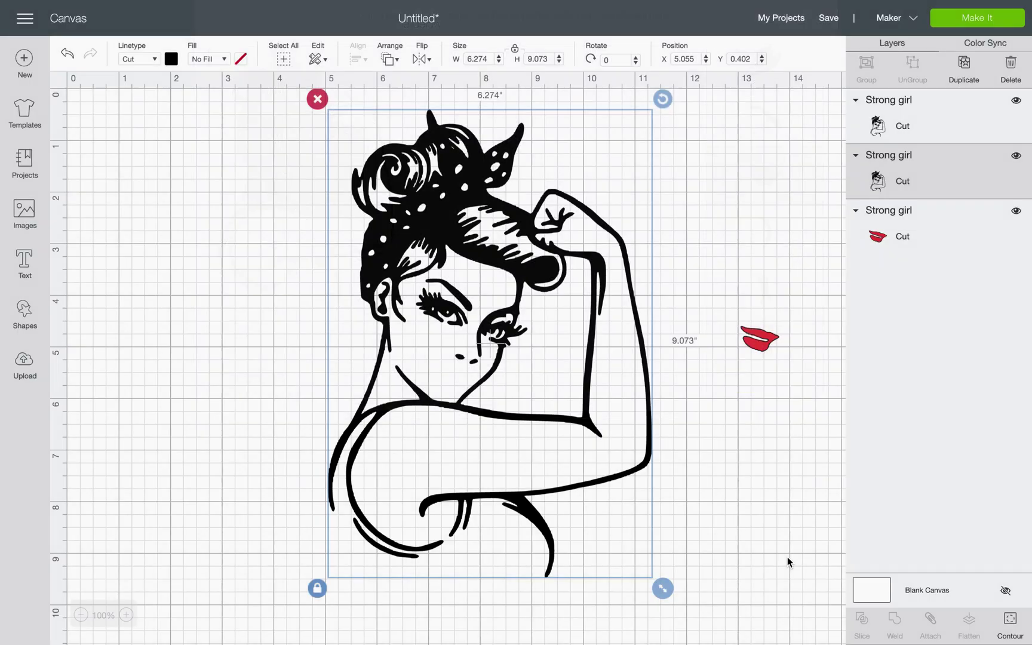
Step: Place the red lips on the black Strong girl's face where her own lips were hidden, and deselect them
left_click(768, 344)
left_click_drag(769, 345, 469, 384)
left_click(705, 288)
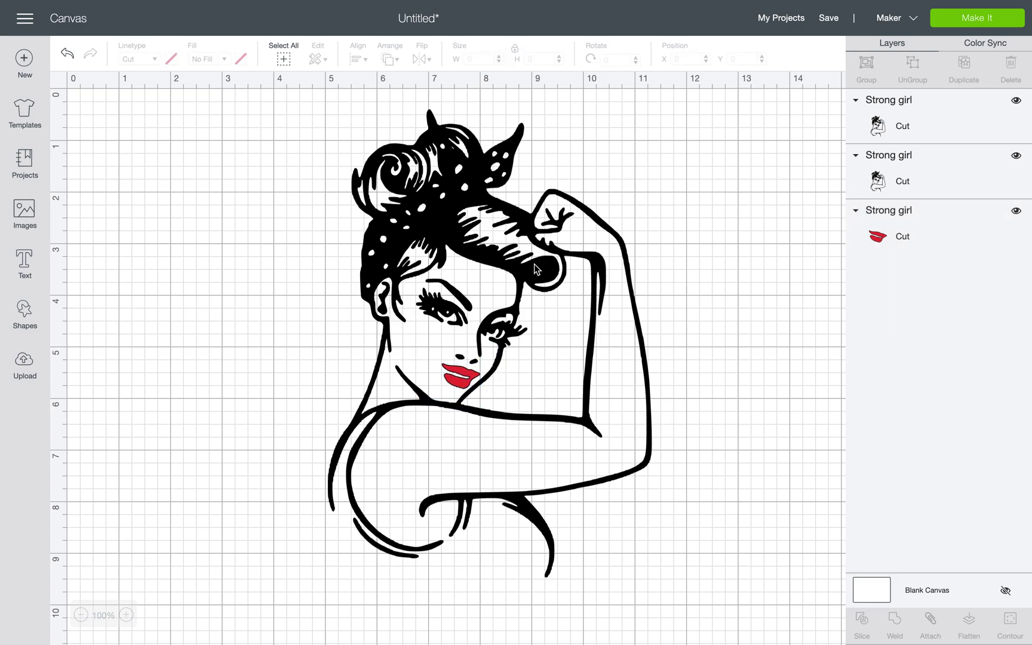
Step: Move the remaining full Strong girl copy from below up beside the red-lipped one, at about X 11.18, Y 1.347
scroll(655, 343, "down", 3)
scroll(487, 547, "down", 2)
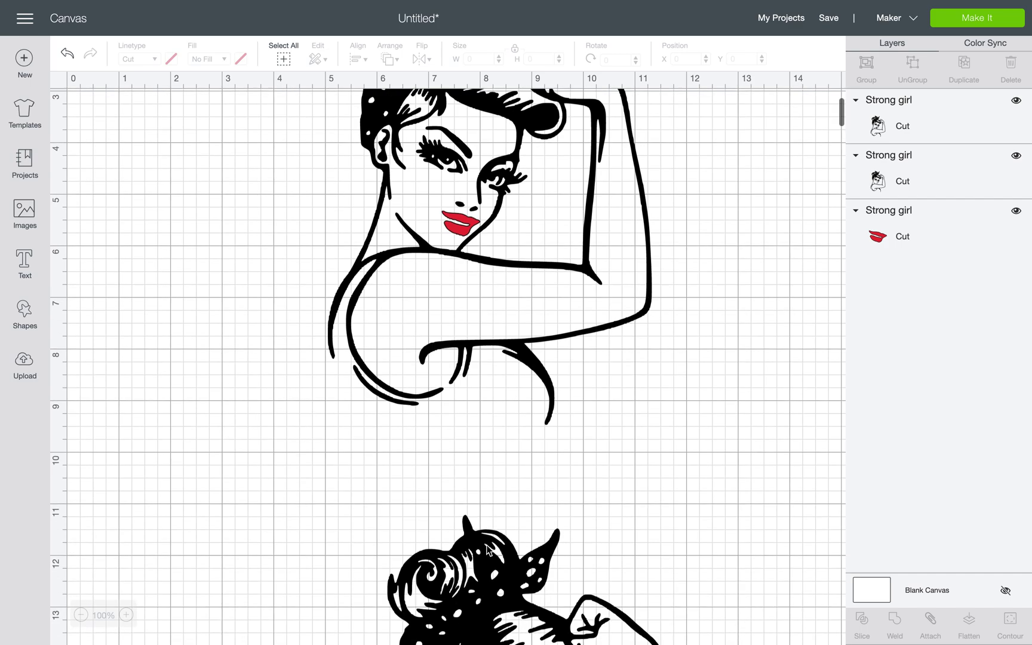
scroll(517, 508, "down", 5)
left_click_drag(505, 496, 665, 392)
scroll(665, 392, "up", 5)
scroll(664, 392, "right", 2)
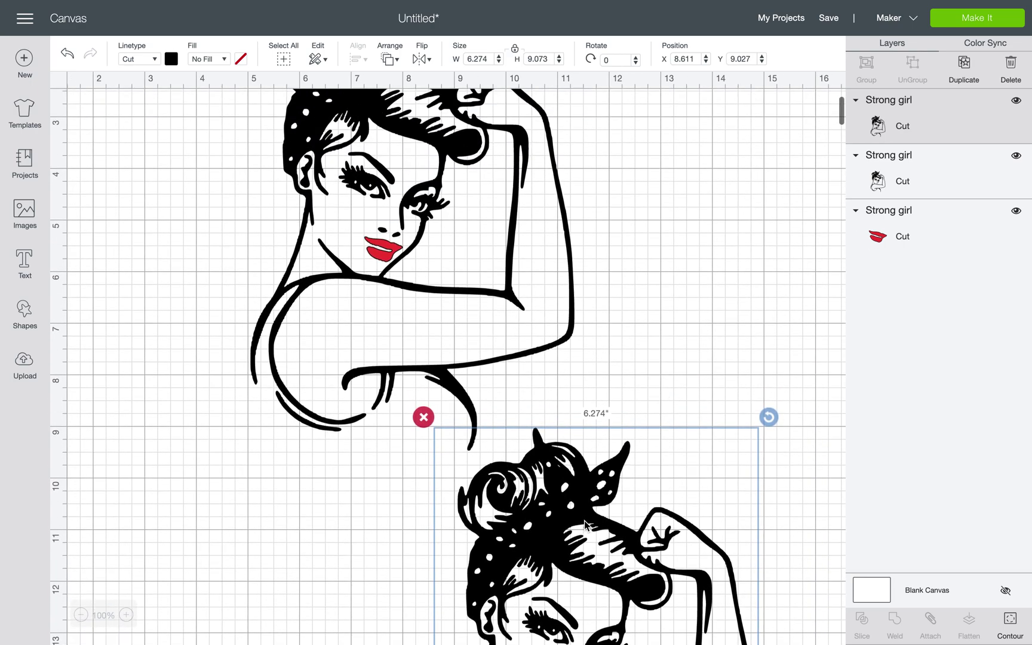
left_click_drag(585, 483, 704, 273)
scroll(705, 273, "up", 2)
scroll(704, 274, "right", 1)
left_click_drag(692, 347, 707, 201)
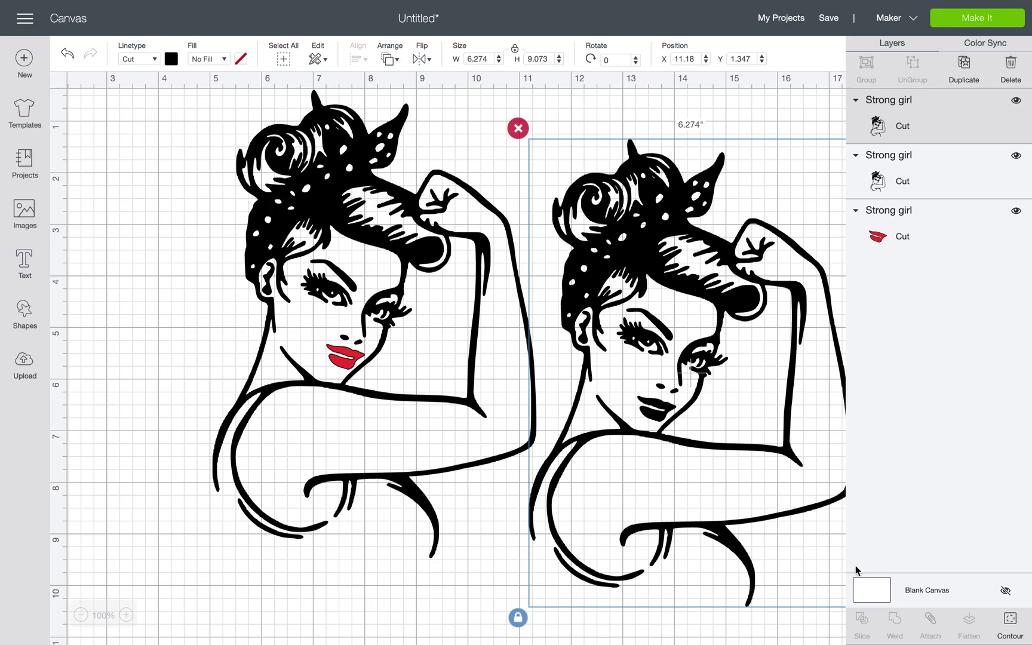
Step: Hide the front hair, temple hair and bun strand contours on the moved Strong girl copy
left_click(1009, 624)
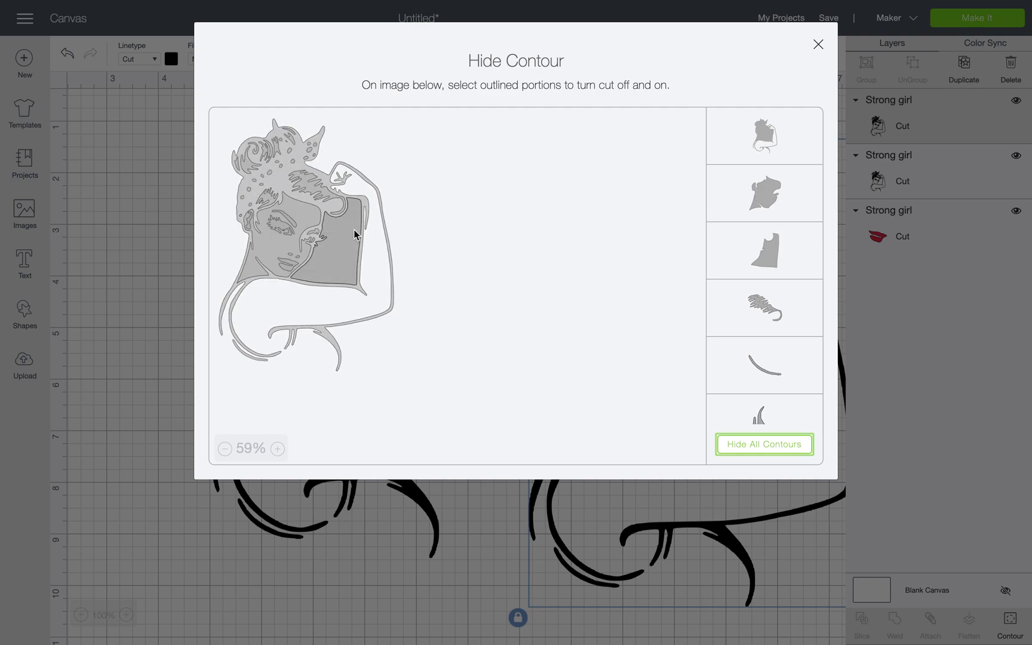
left_click(326, 193)
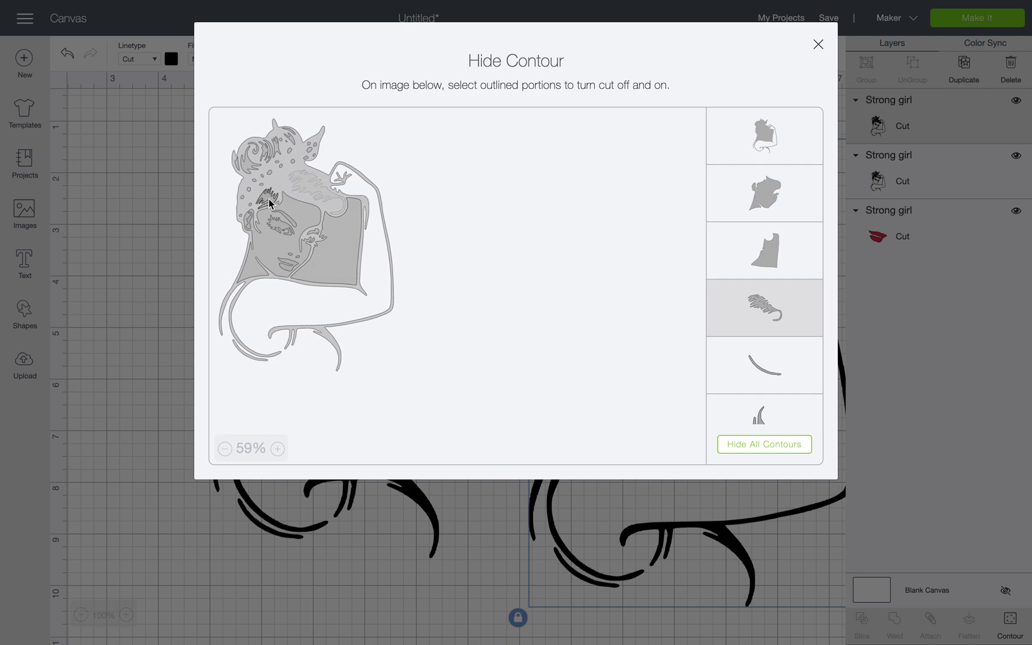
left_click(238, 170)
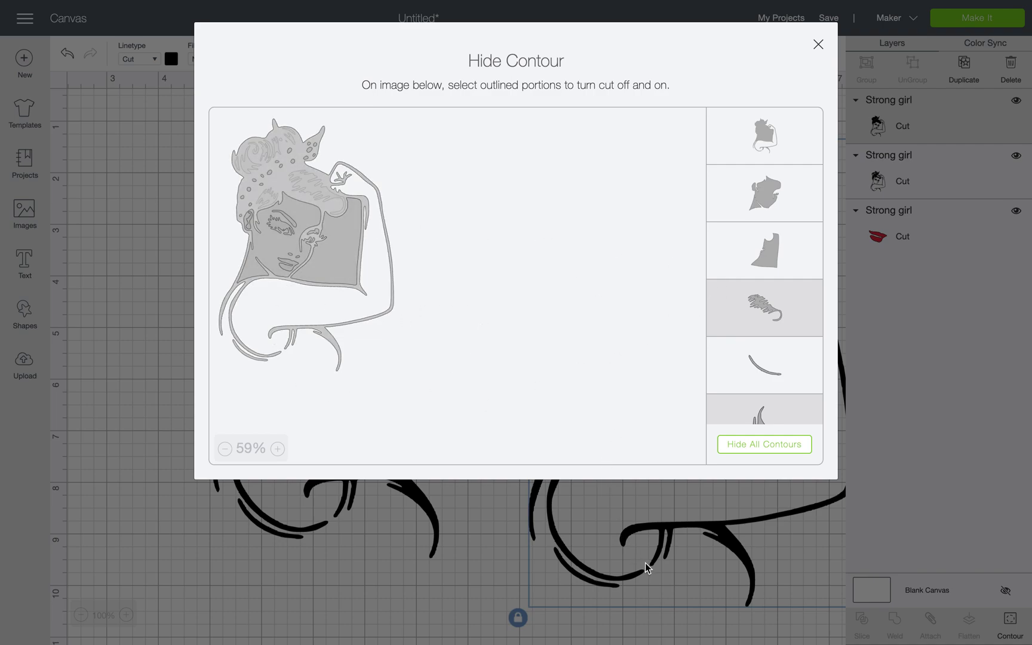
scroll(741, 323, "down", 10)
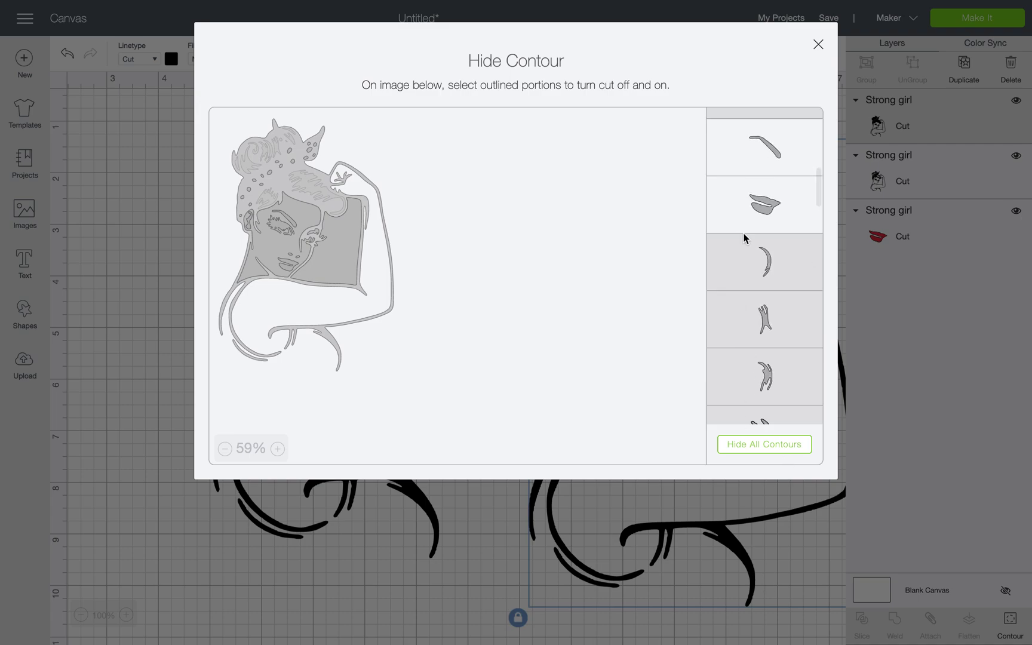
scroll(744, 238, "up", 5)
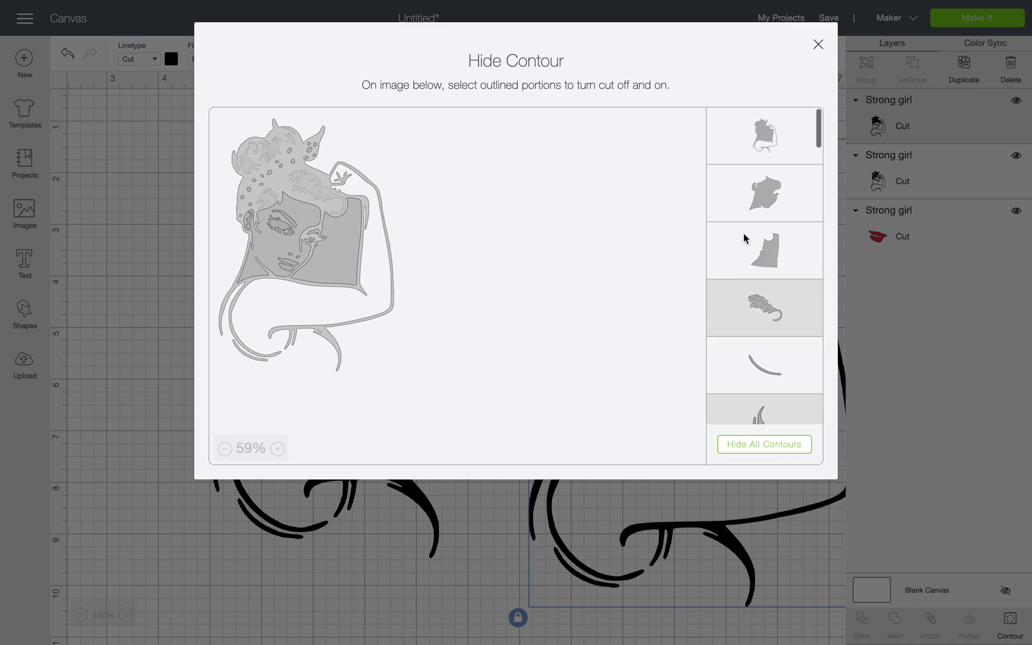
Step: Hide all contours of the copy except the bun strands, front hair, temple hair and eyebrows, including the main outline, and close contour editing
left_click(763, 452)
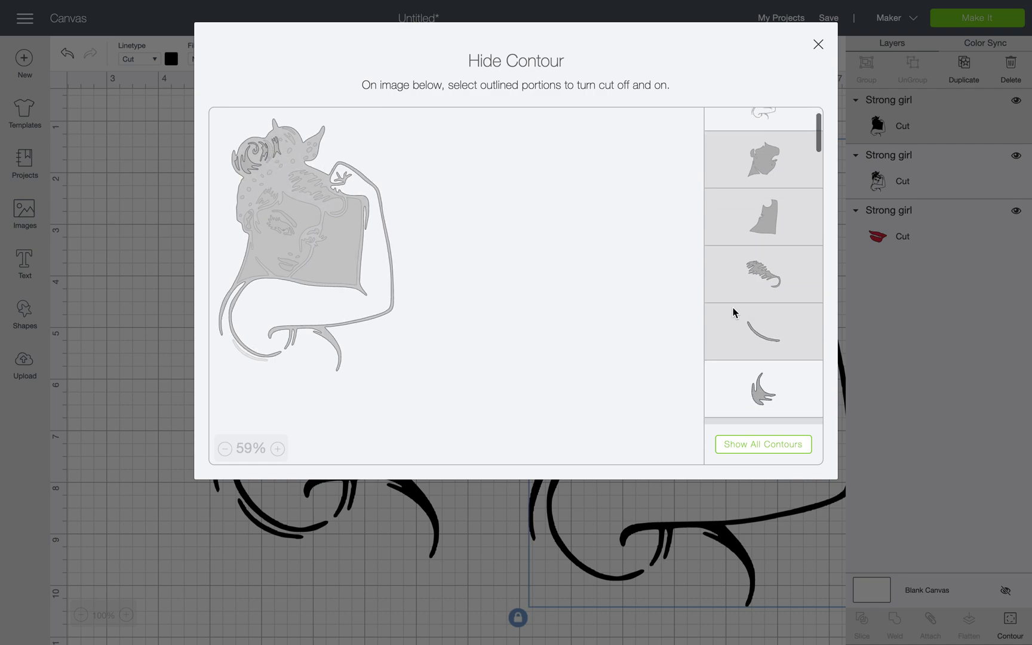
scroll(733, 311, "down", 3)
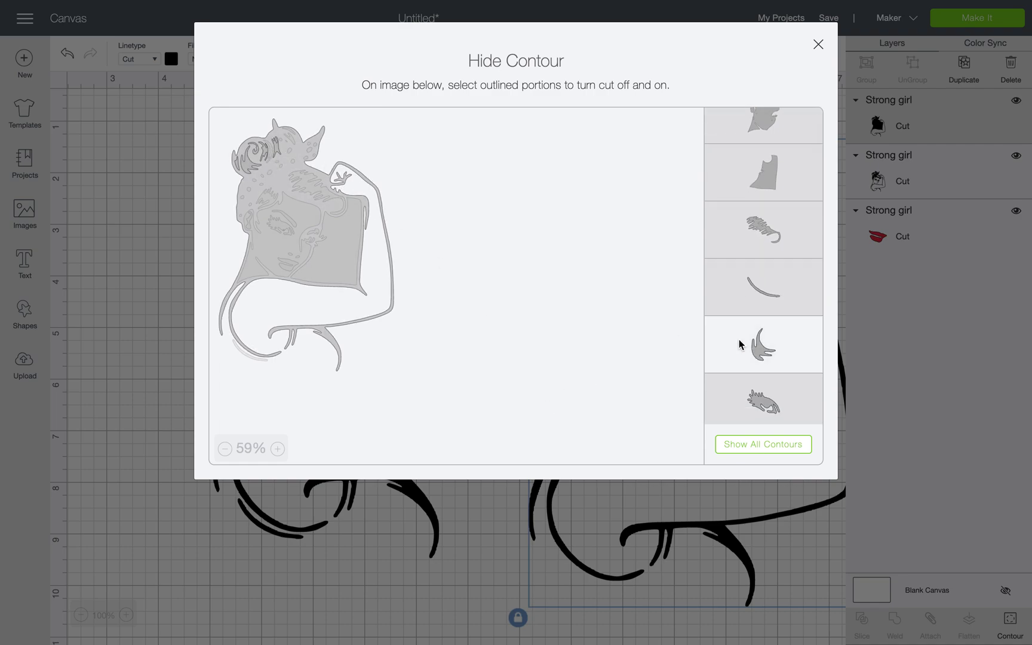
left_click(741, 345)
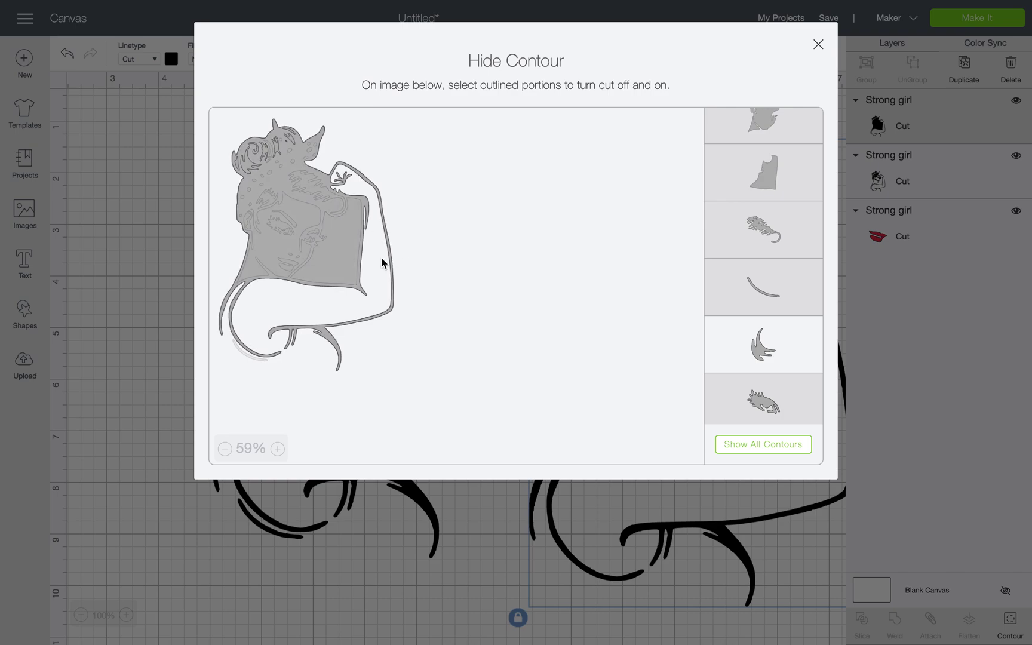
left_click(326, 193)
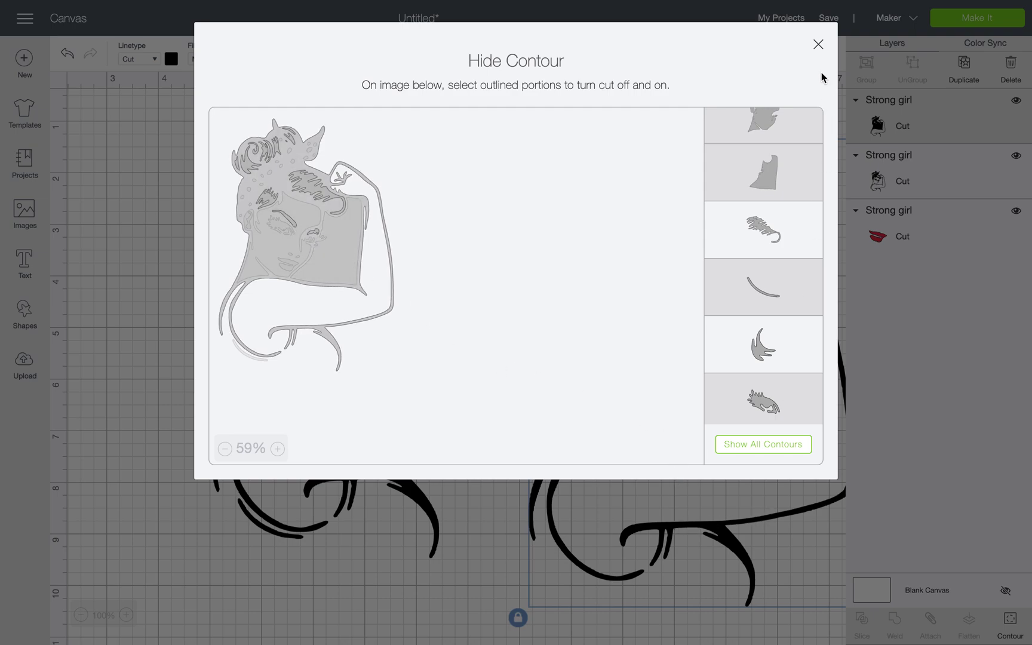
scroll(771, 186, "up", 3)
left_click(781, 127)
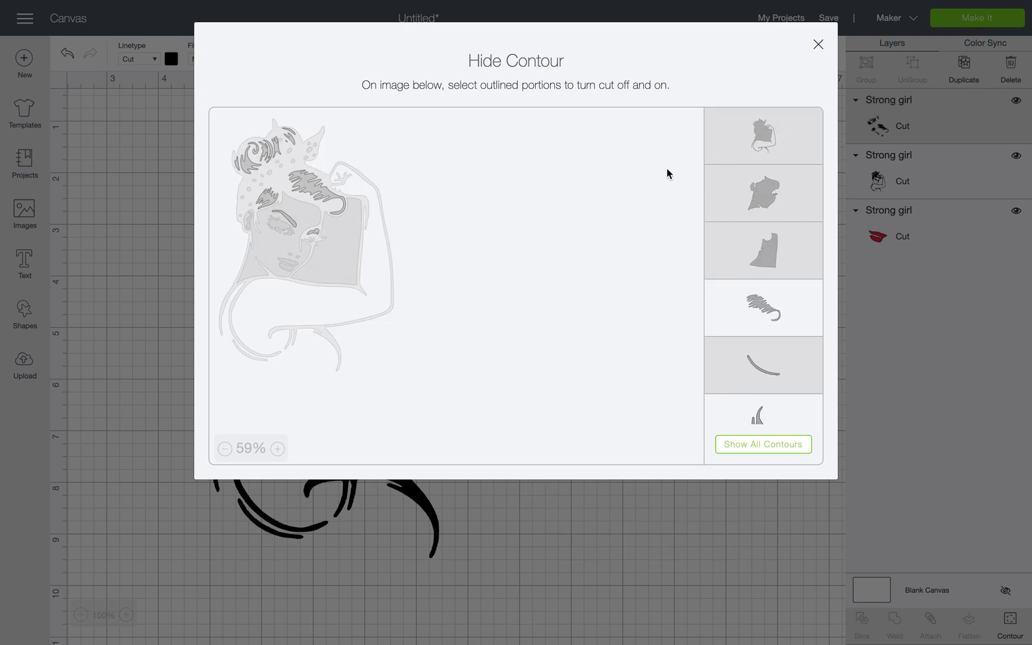
left_click(100, 508)
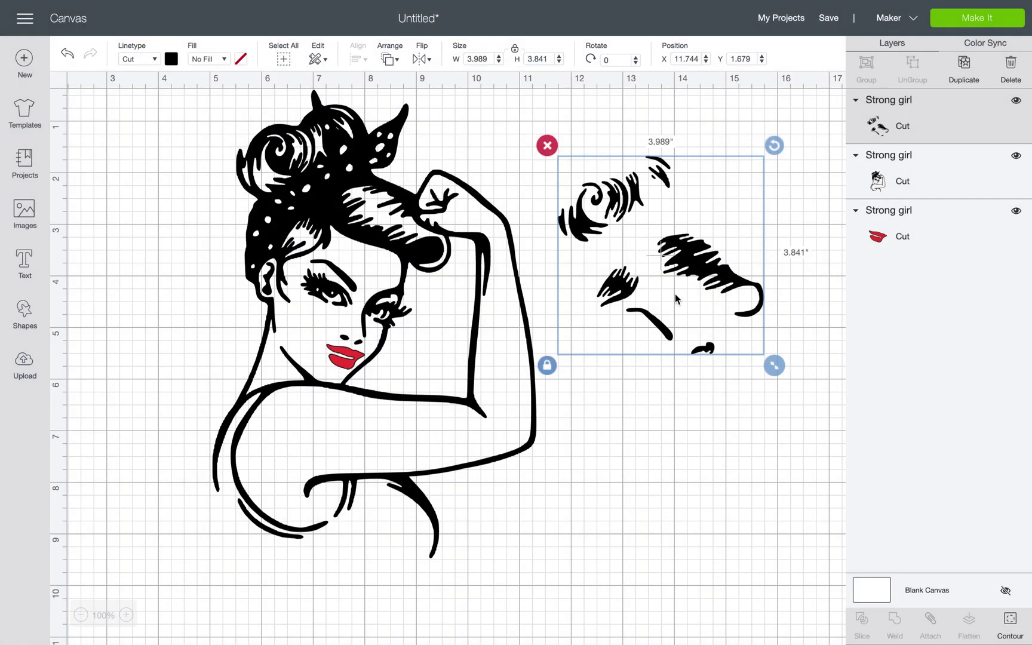
Step: Colour the isolated hair and eyebrow pieces golden yellow, starting from light orange and adjusting to a custom shade slightly deeper than #ffe680
left_click(172, 59)
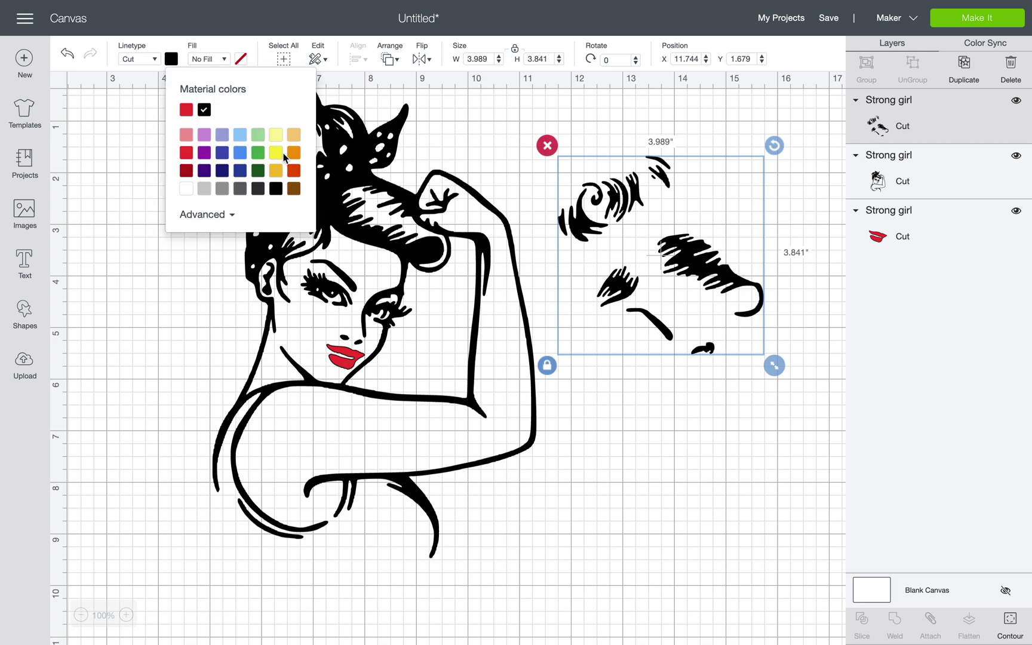
left_click(293, 137)
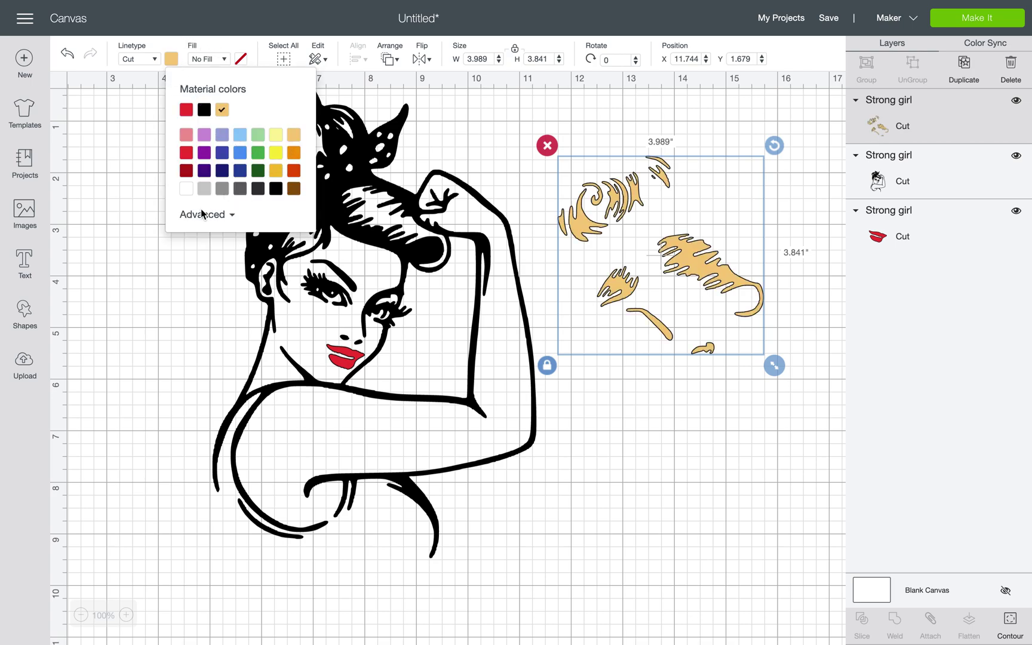
left_click(194, 217)
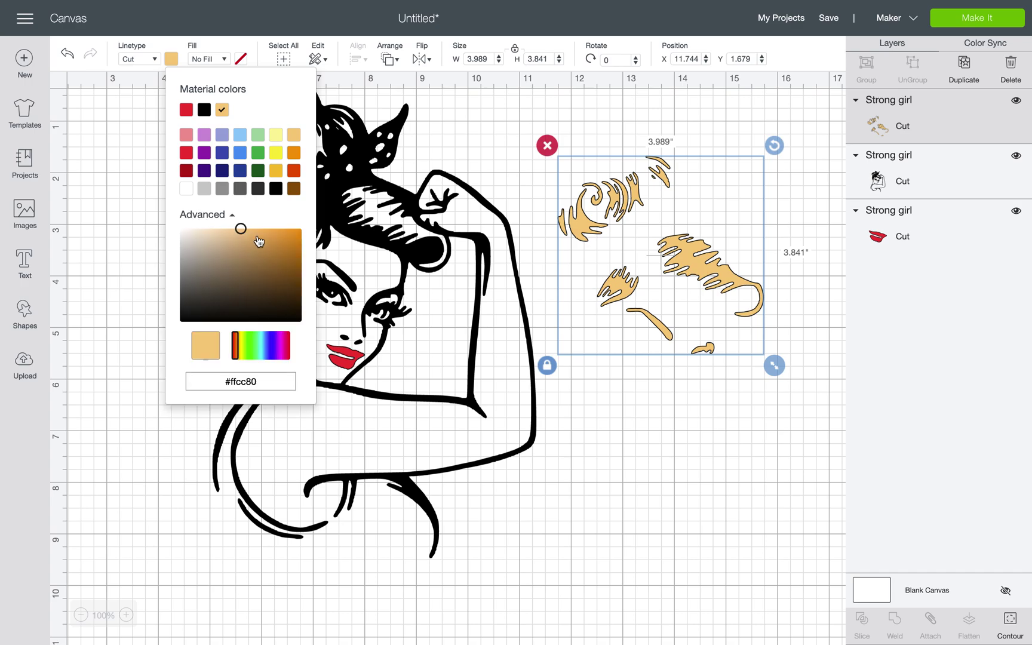
left_click_drag(237, 334, 240, 336)
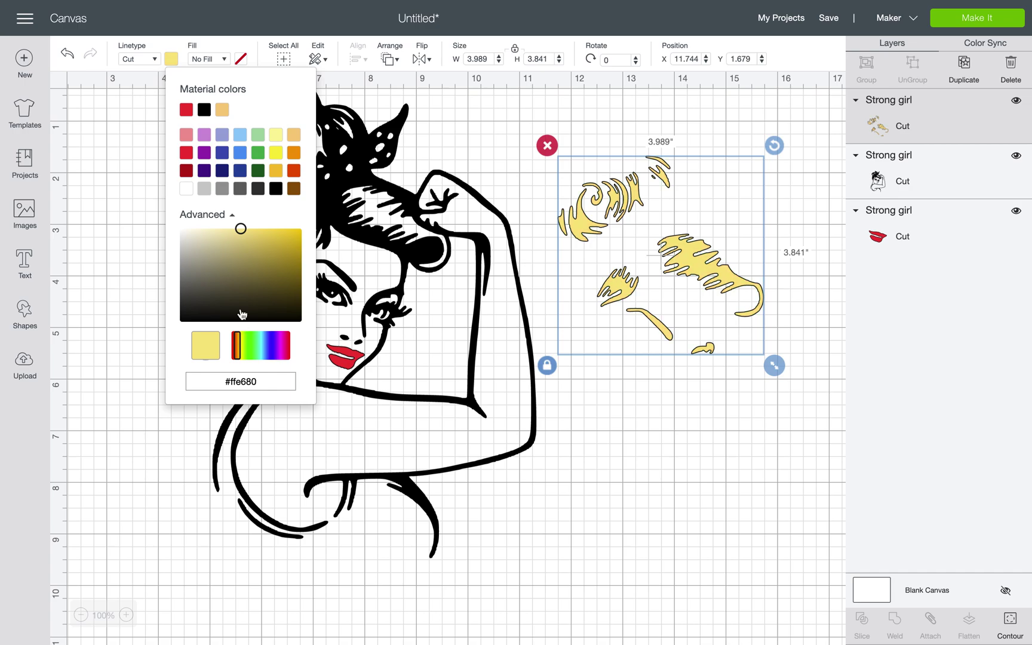
left_click_drag(240, 229, 248, 231)
left_click(621, 298)
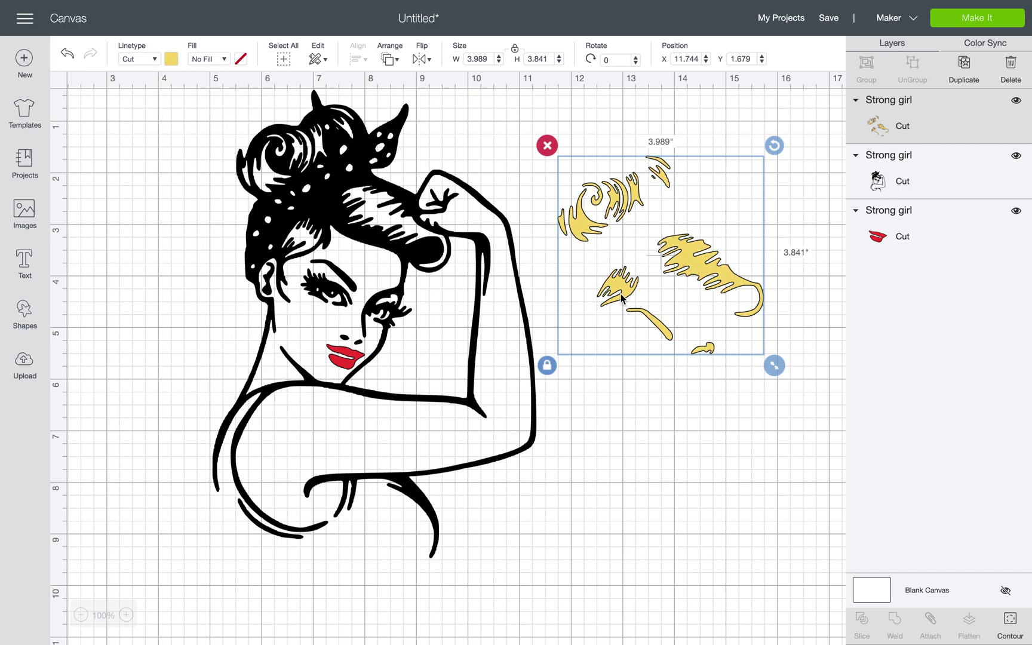
Step: Restore all hidden contours of the full black Strong girl and close contour editing
left_click(359, 230)
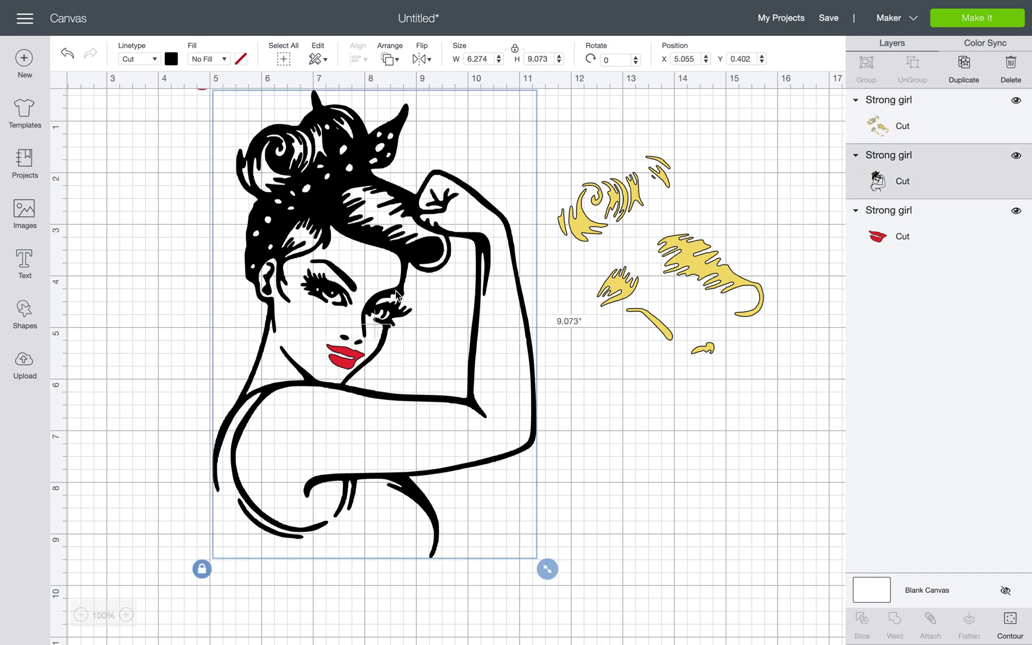
left_click(1011, 624)
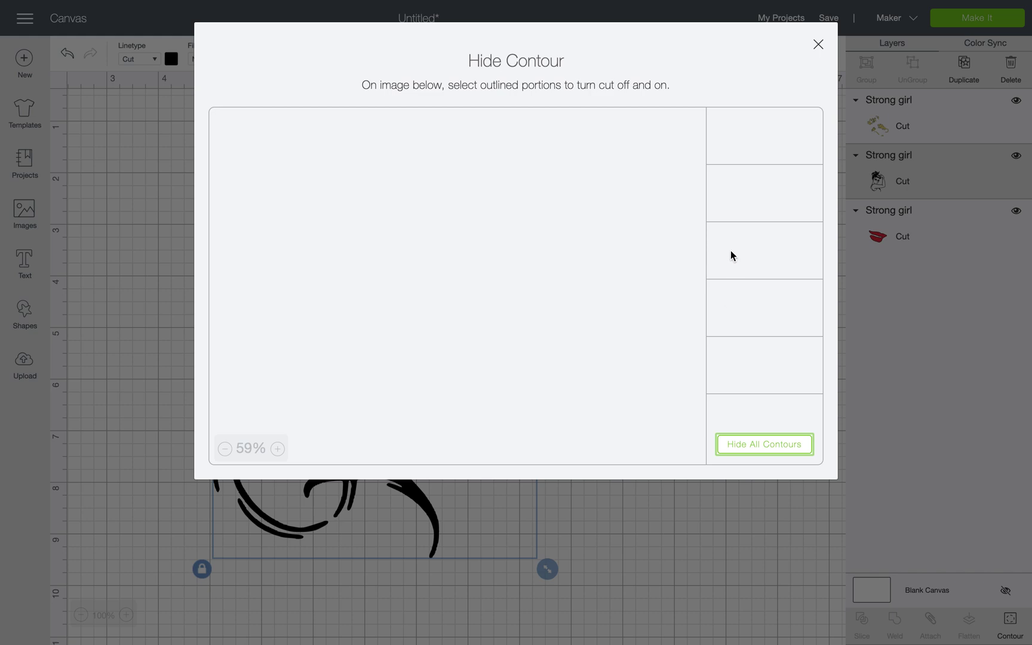
left_click(778, 445)
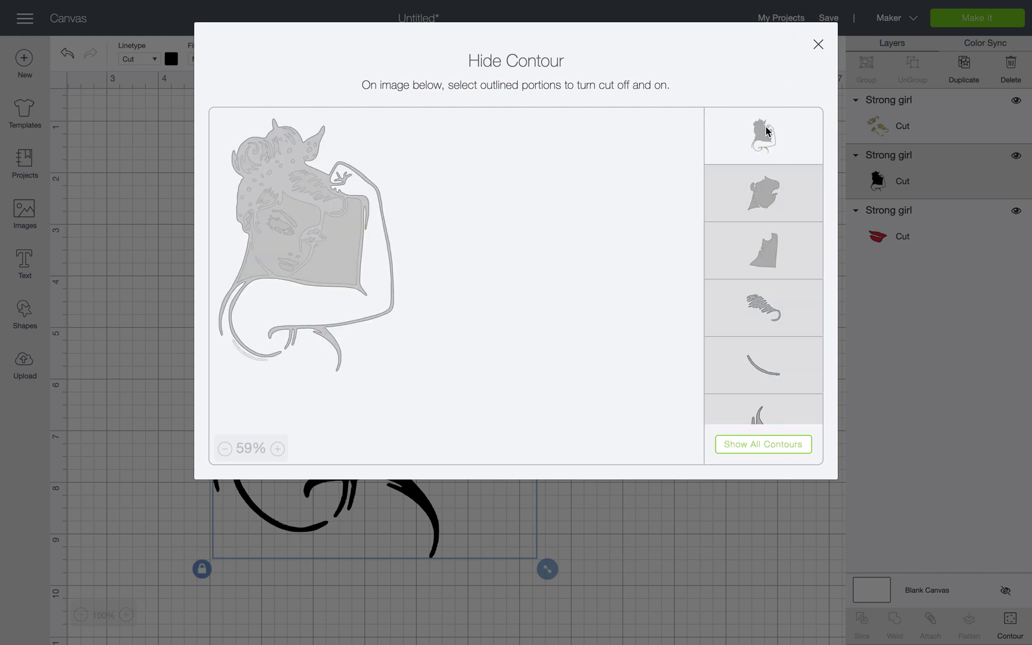
left_click(779, 448)
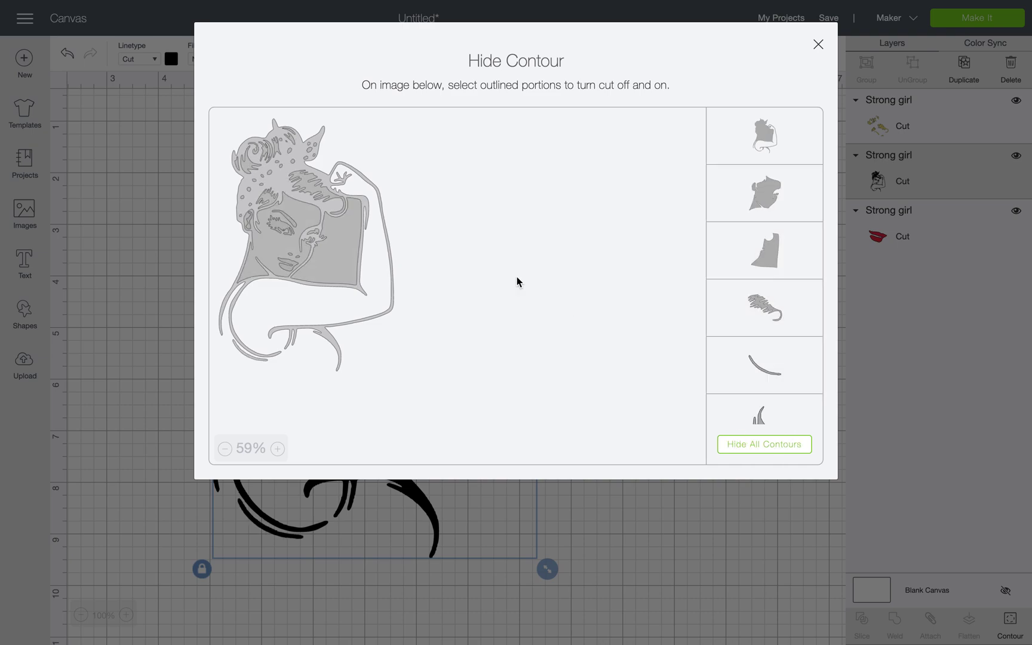
left_click(724, 508)
Step: Move the yellow hair and eyebrow pieces onto the black Strong girl, fitting them into the hair at X 5.605, Y 0.721
left_click_drag(681, 246, 368, 206)
left_click_drag(370, 204, 372, 205)
left_click(640, 198)
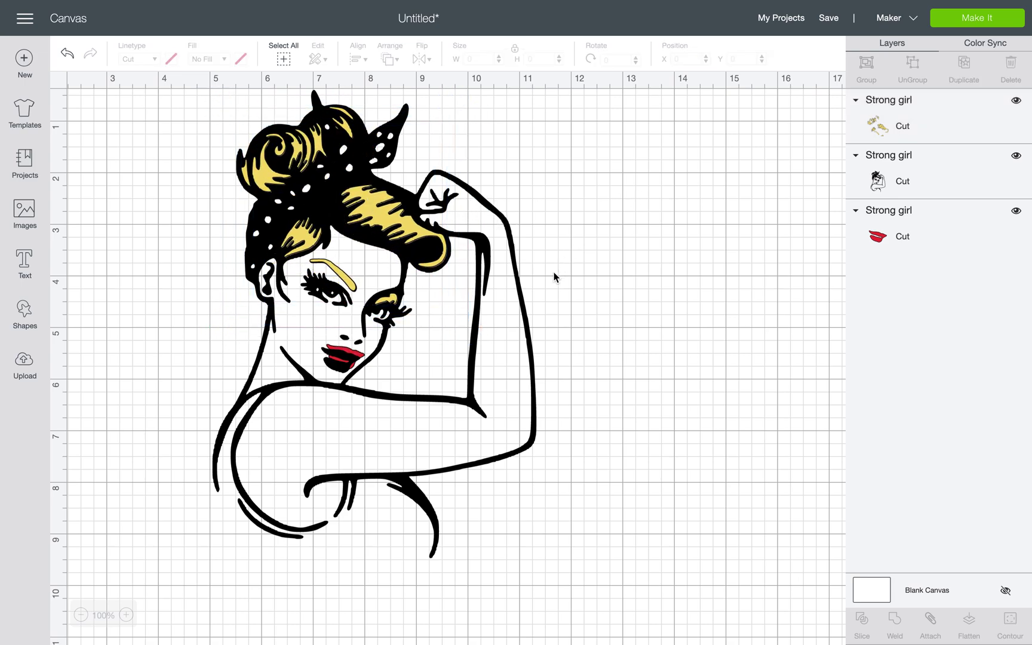
Step: Hide both eyebrow contours in the yellow Strong girl layer so it contains only the hair pieces
left_click(389, 303)
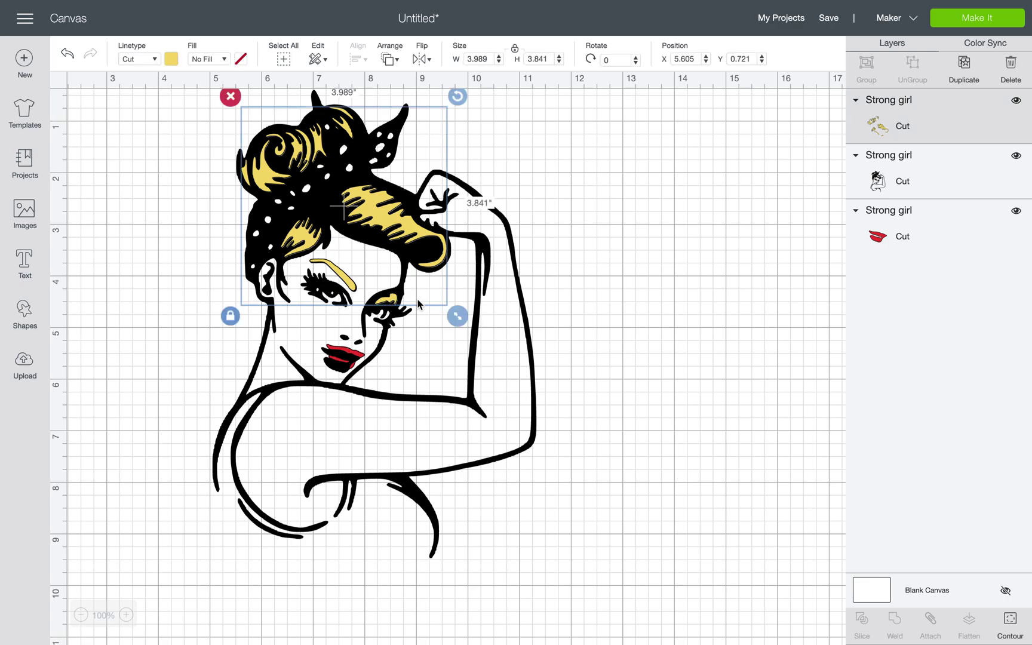
left_click(1008, 624)
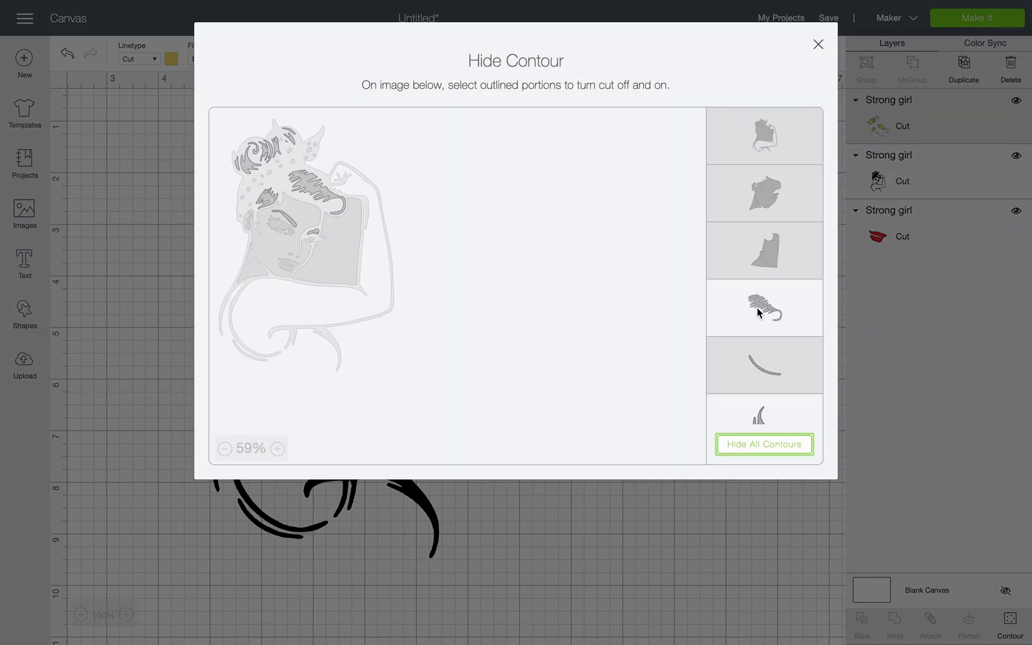
left_click(290, 221)
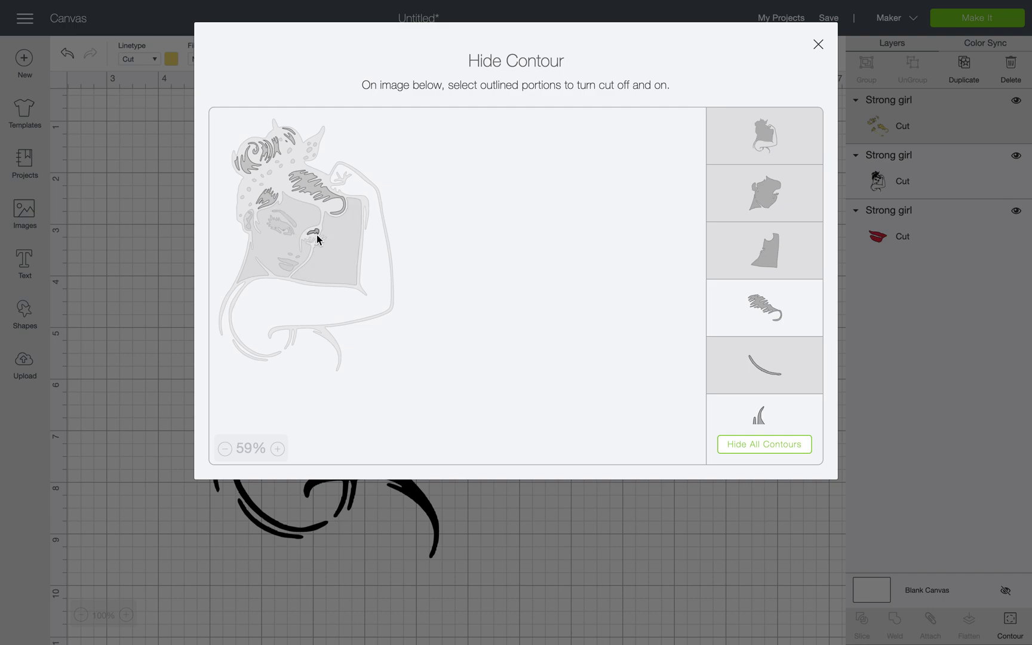
left_click(588, 569)
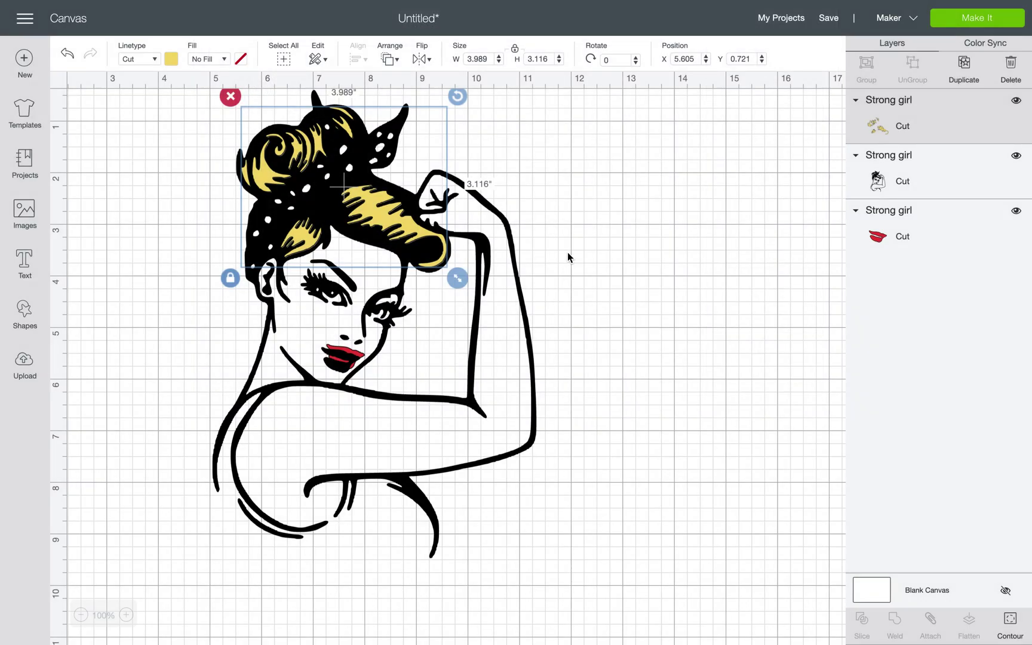
left_click(569, 258)
Step: Line up the black Strong girl with the red lips at X 5.138, Y 0.347, and realign the yellow hair with it
left_click(351, 356)
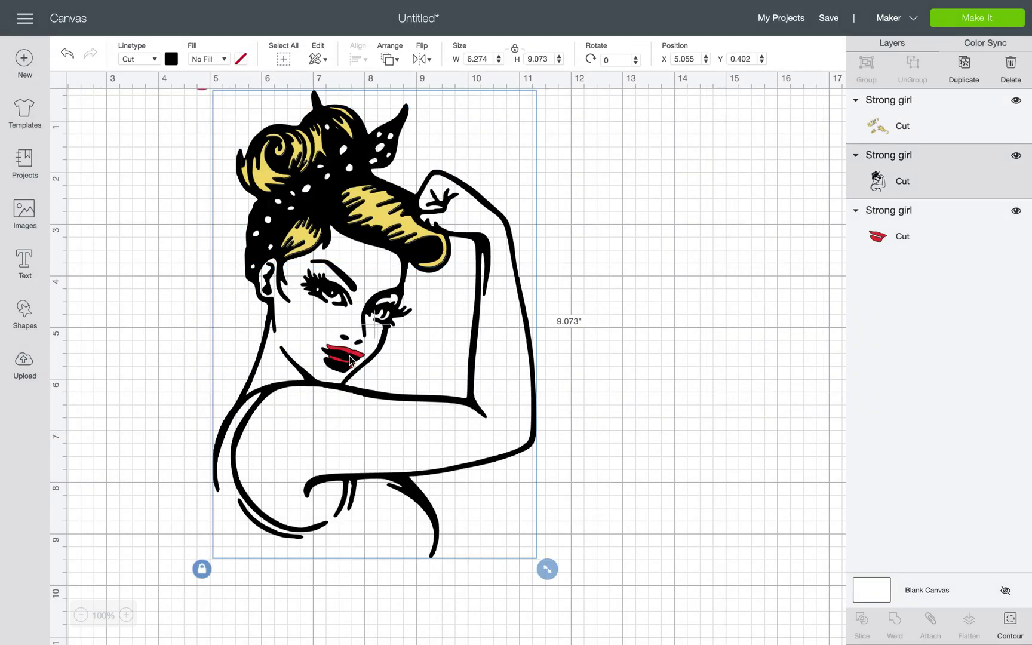
left_click(927, 226)
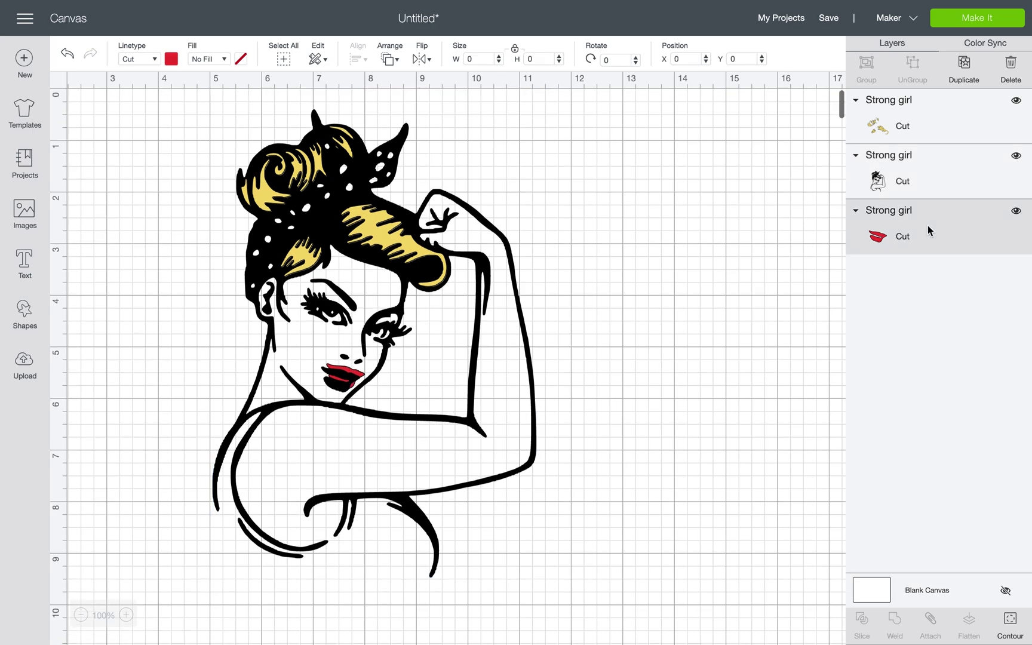
left_click(367, 384)
left_click_drag(367, 385, 373, 379)
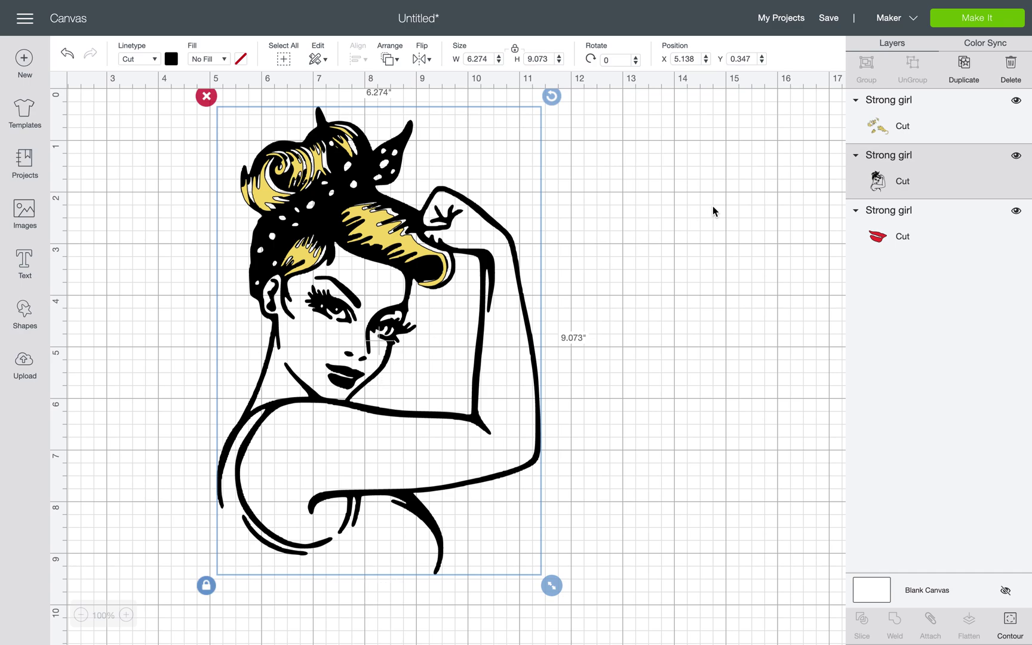
left_click(626, 214)
left_click_drag(422, 246, 424, 246)
left_click(559, 151)
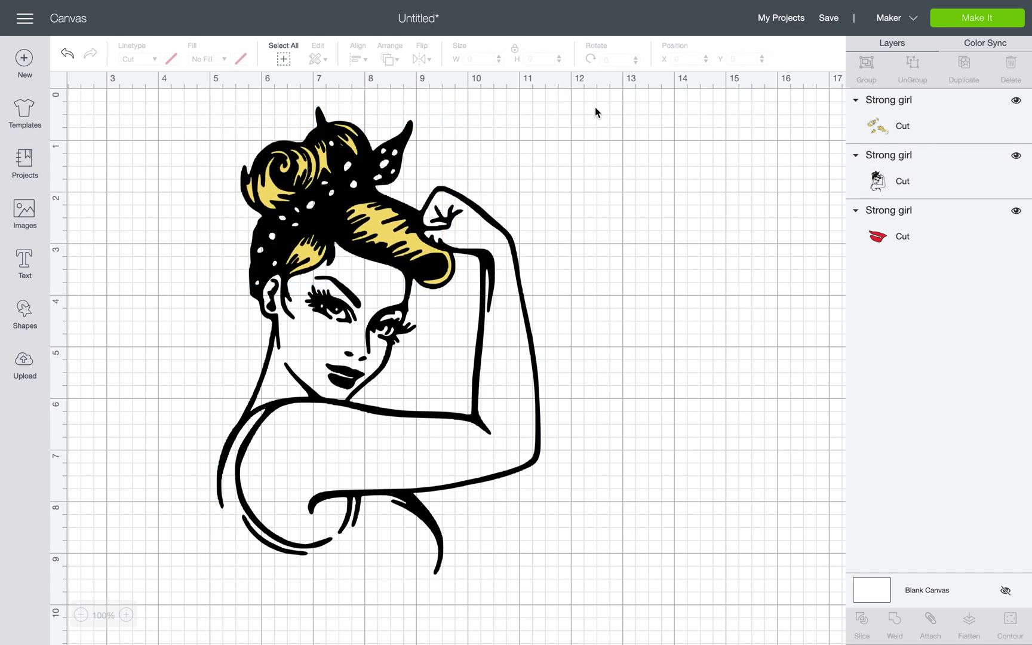
Step: Move the red lips forward one level, in front of the black Strong girl
left_click(934, 224)
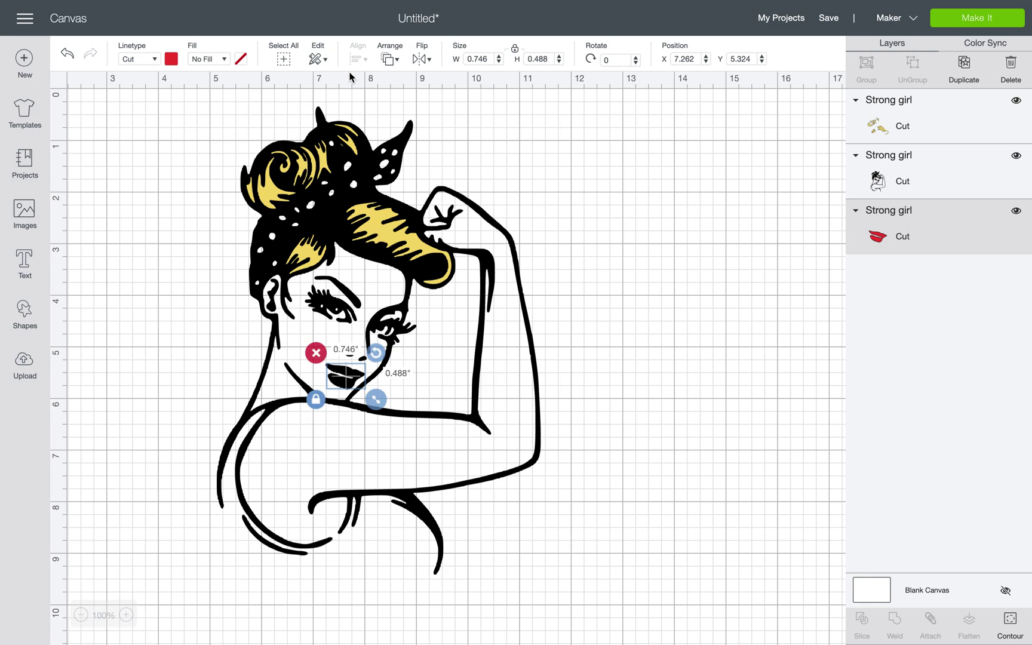
left_click(388, 62)
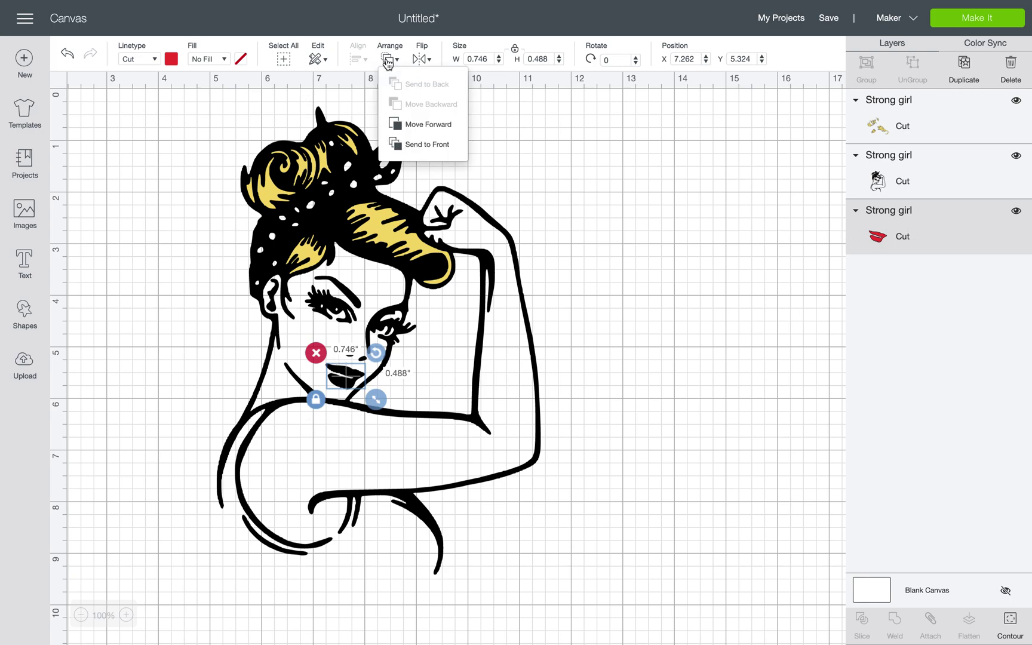
left_click(404, 125)
left_click(609, 263)
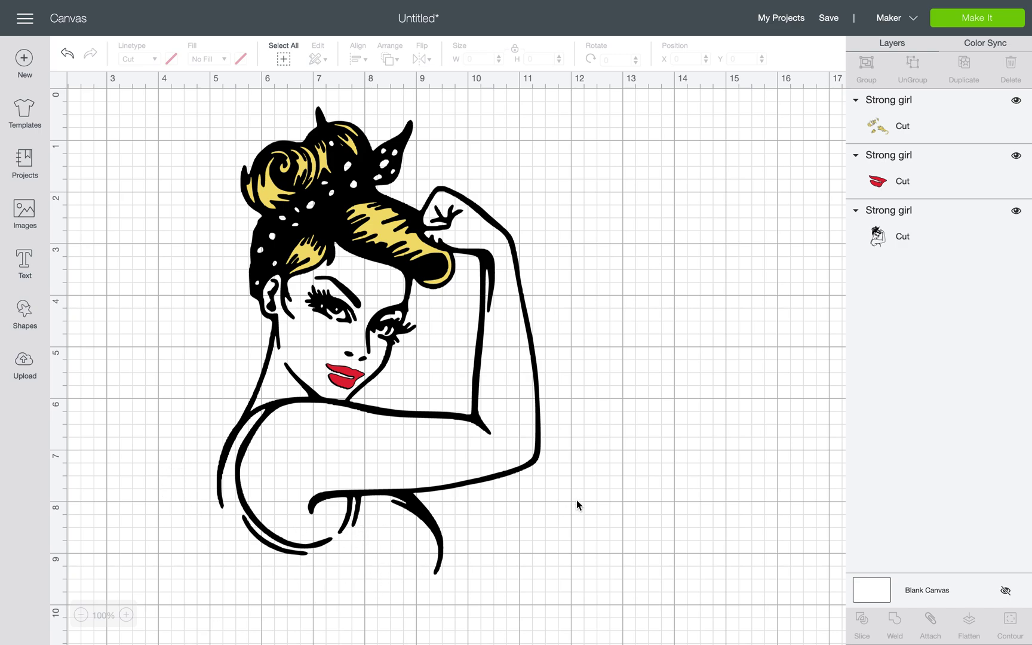
left_click_drag(582, 142, 235, 437)
left_click(775, 367)
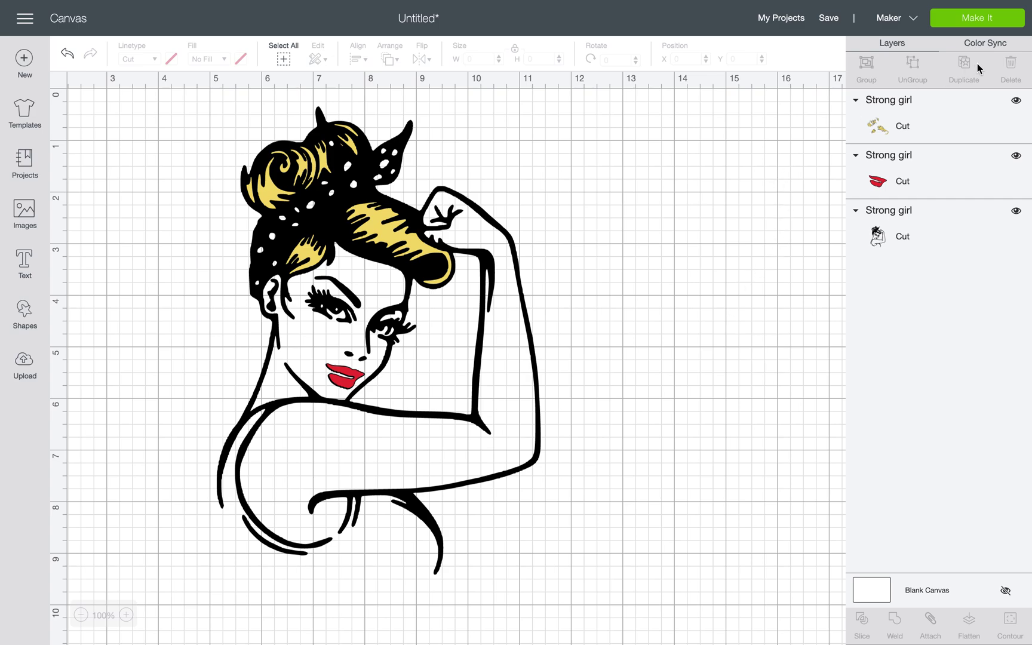